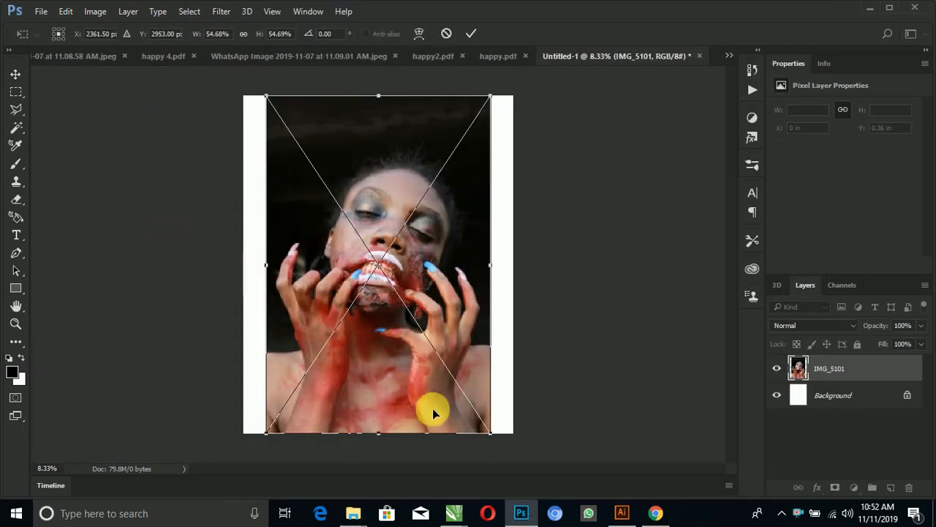
Step: Scale the placed portrait photo to about 66.9% and position it so it covers the whole canvas
drag(495, 439, 535, 446)
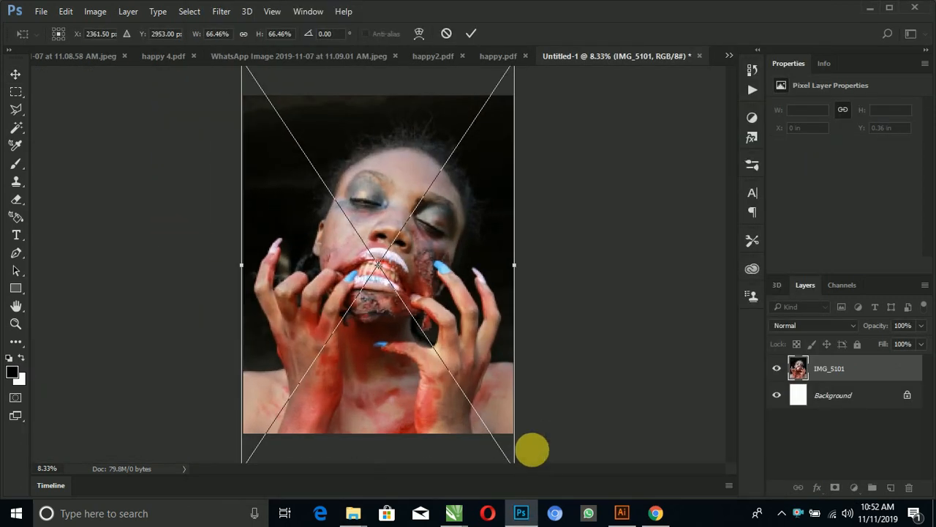
drag(487, 381, 487, 372)
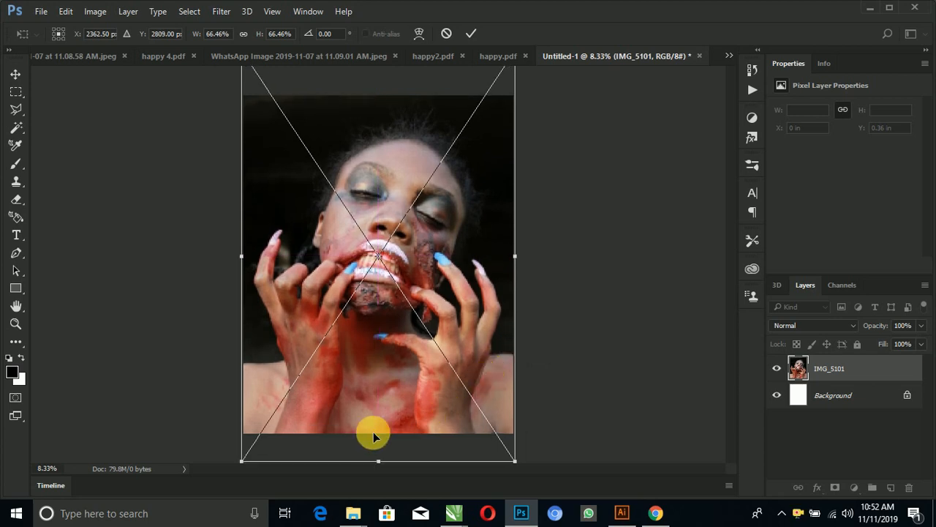
drag(243, 463, 240, 462)
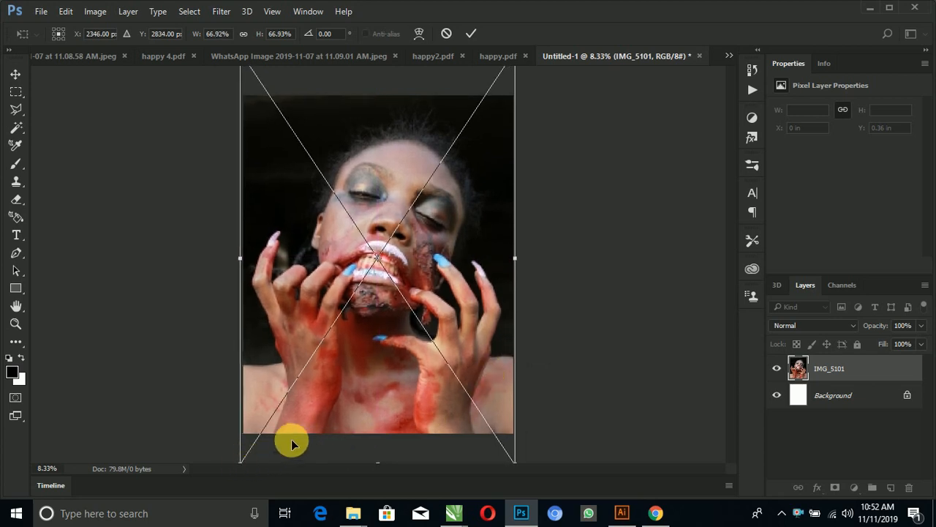
key(Right)
key(Right)
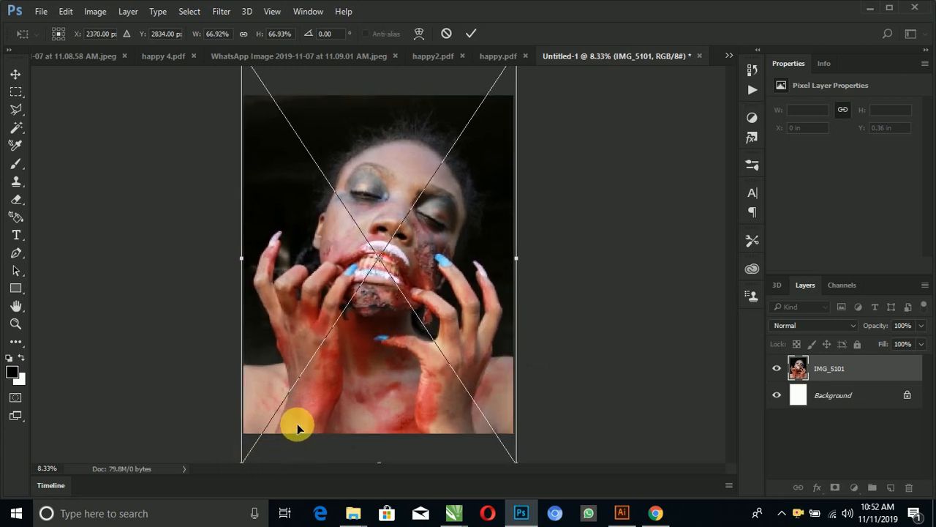
key(Return)
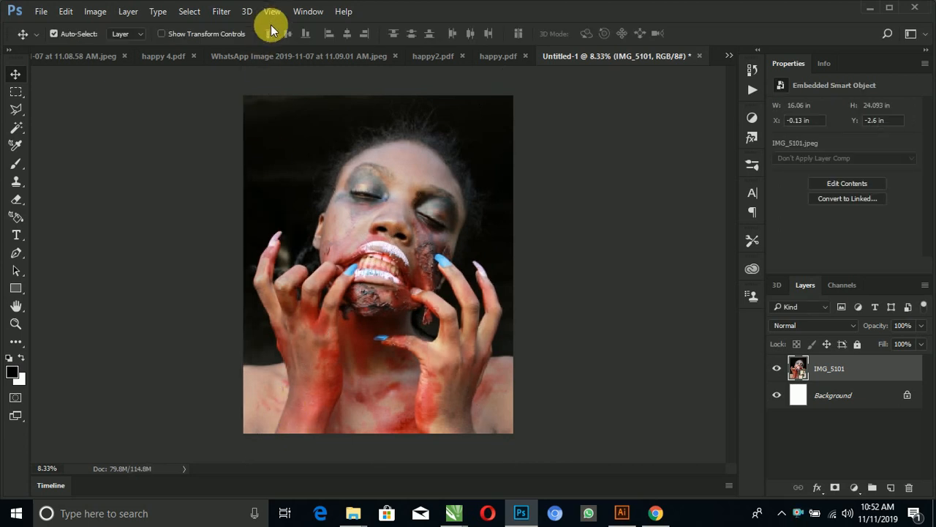
key(ctrl+a)
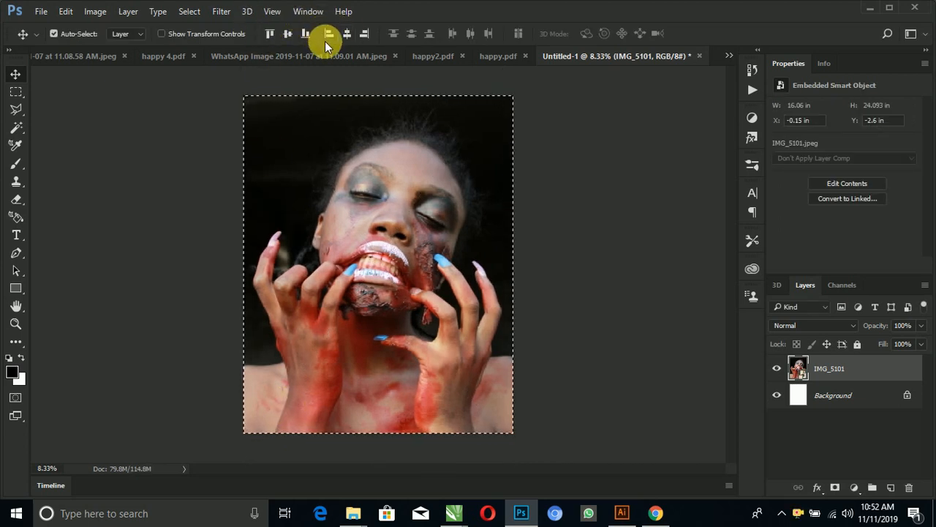
key(ctrl+d)
Step: Open the Camera Raw Filter on the portrait layer and apply the saved "coco" preset
click(223, 11)
click(272, 92)
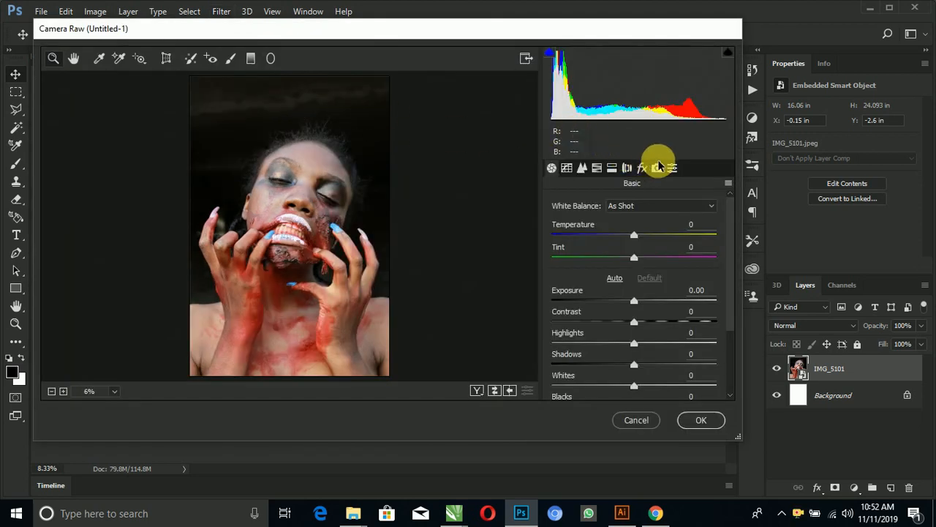
click(673, 169)
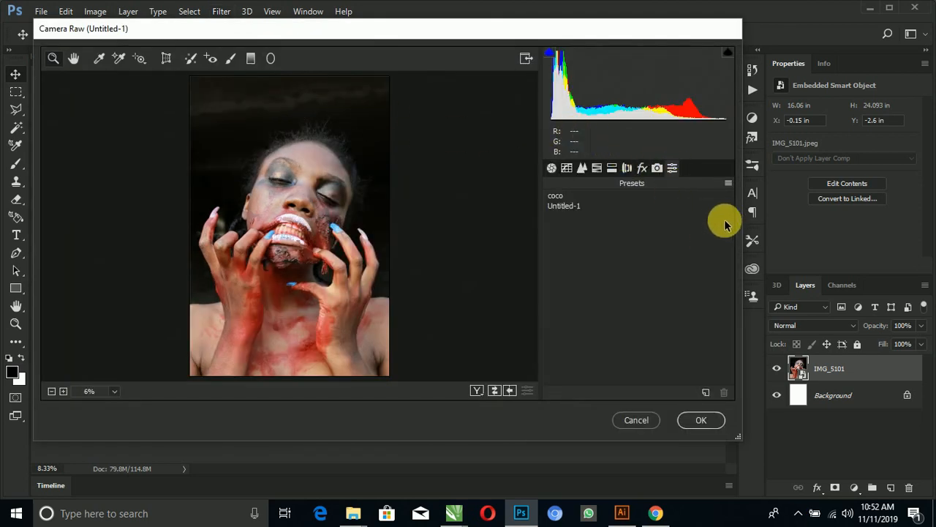
click(570, 198)
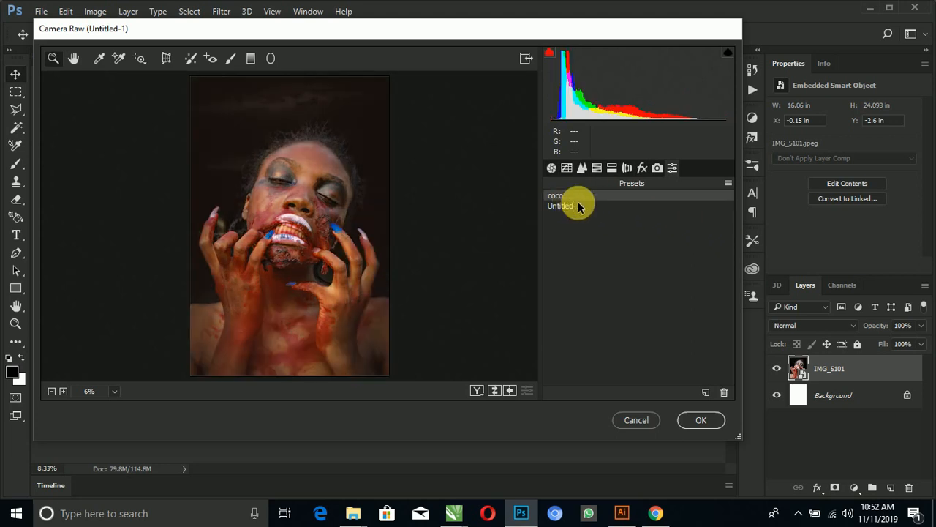
Step: Examine the preset's Camera Calibration, Effects, Lens Corrections, Split Toning, HSL / Grayscale and Detail settings
click(656, 168)
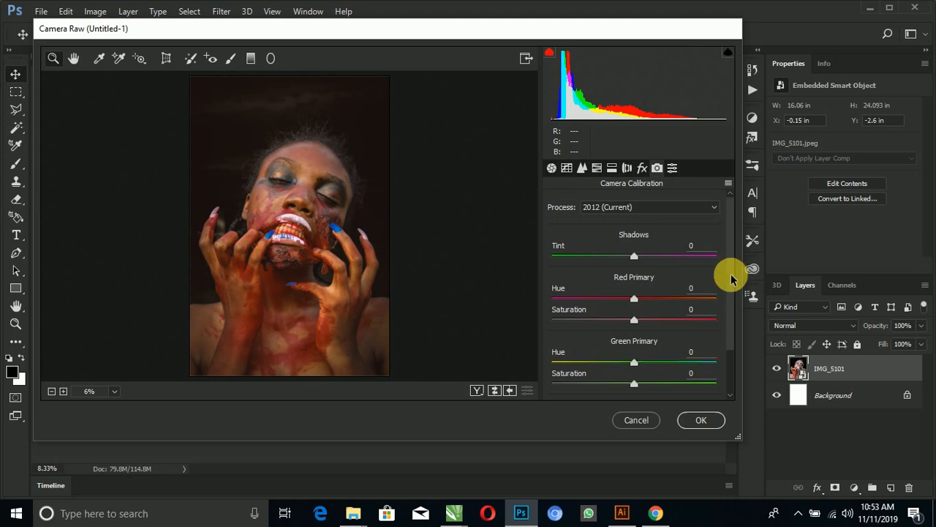
drag(728, 271, 730, 329)
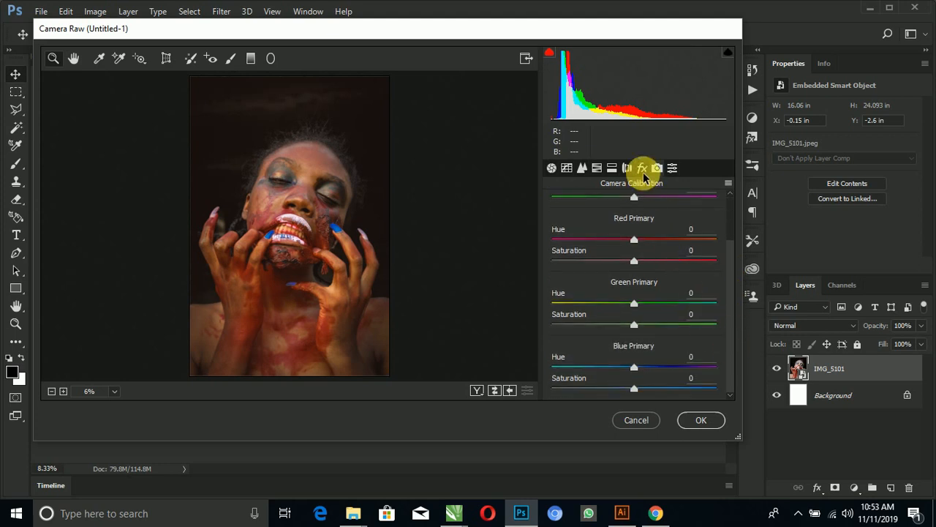
click(642, 170)
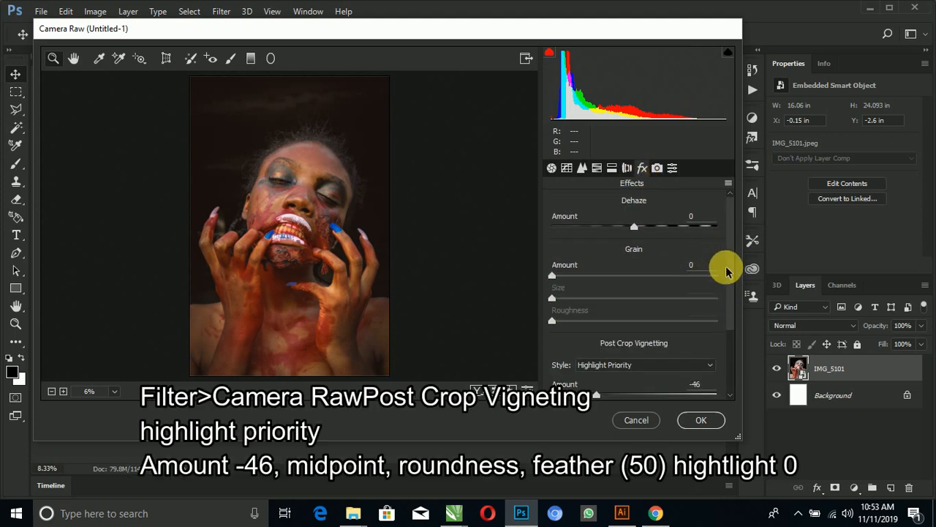
drag(728, 269, 731, 341)
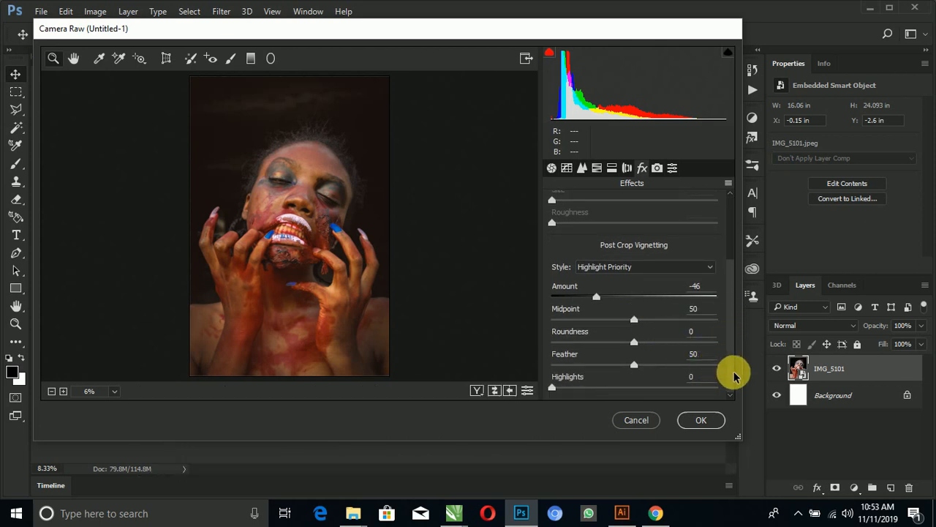
drag(734, 374, 738, 278)
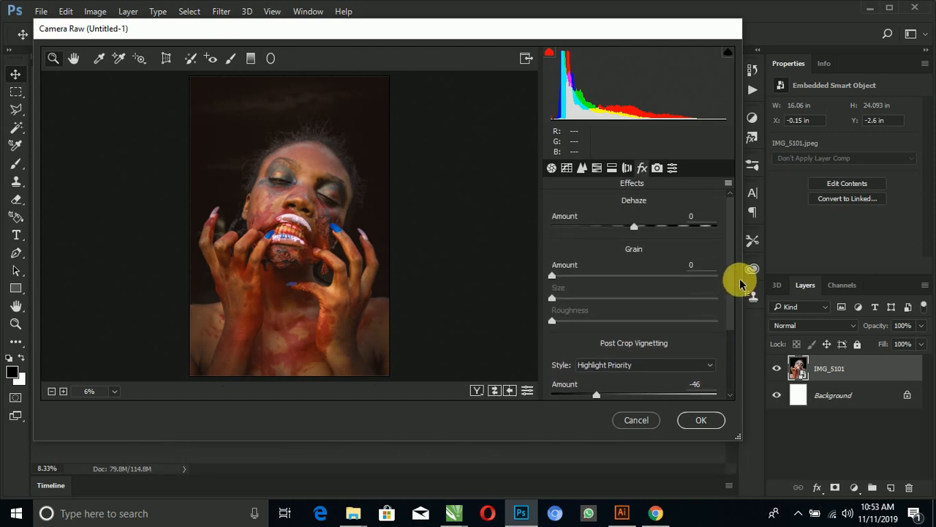
click(627, 169)
drag(732, 280, 693, 218)
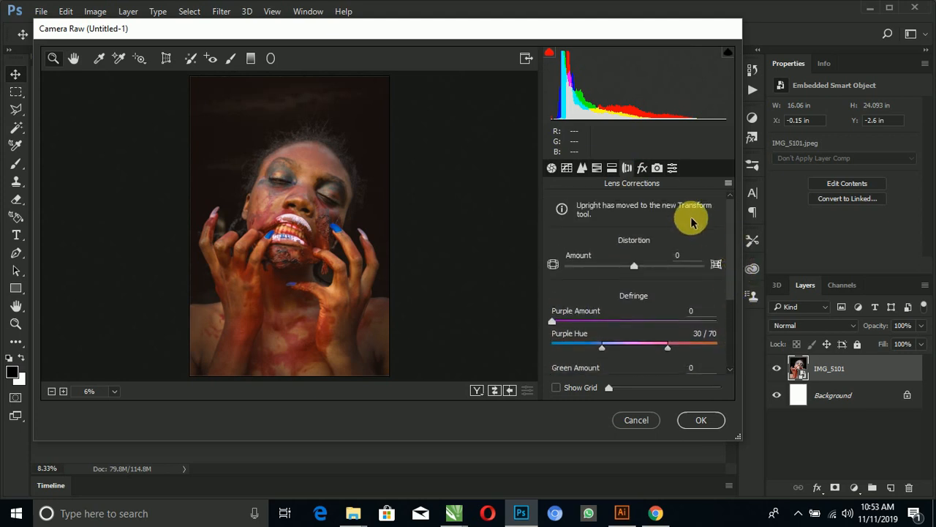
click(613, 170)
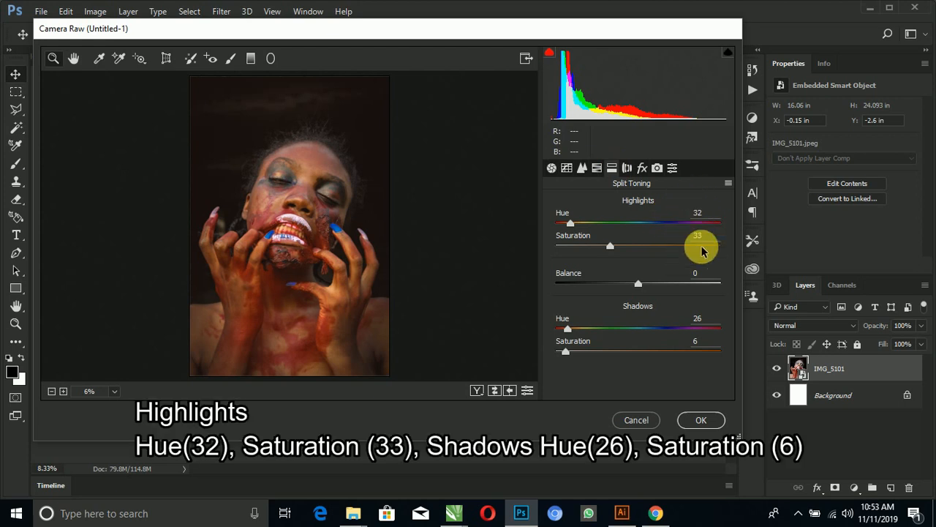
click(597, 168)
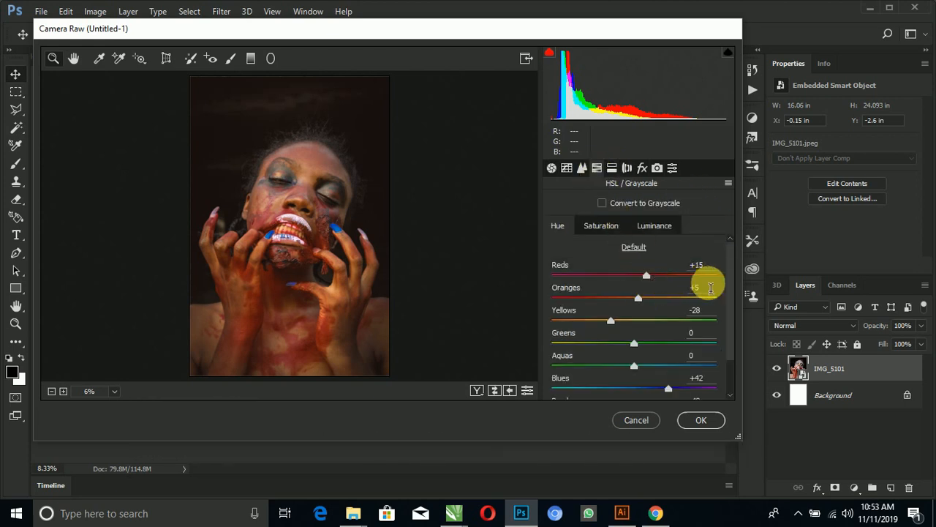
mouse_move(727, 292)
mouse_down()
mouse_move(736, 345)
mouse_move(737, 302)
mouse_up()
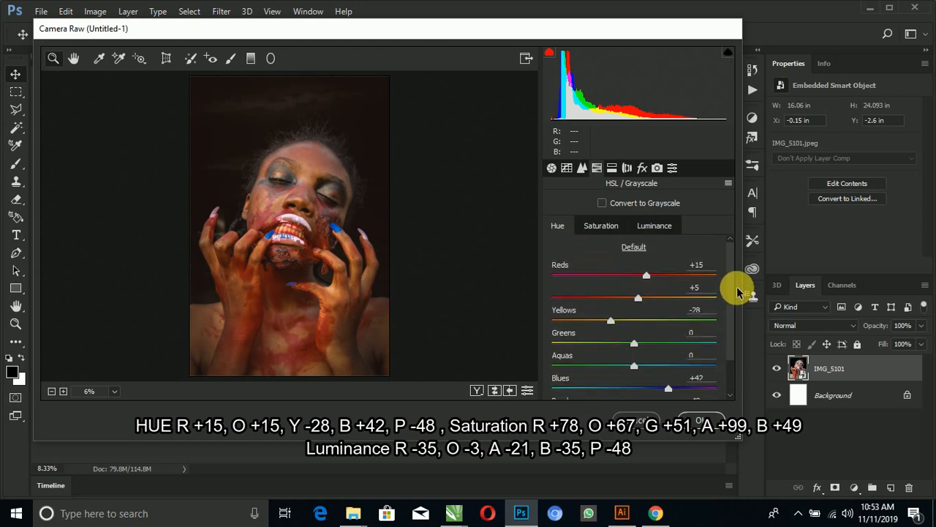
click(582, 167)
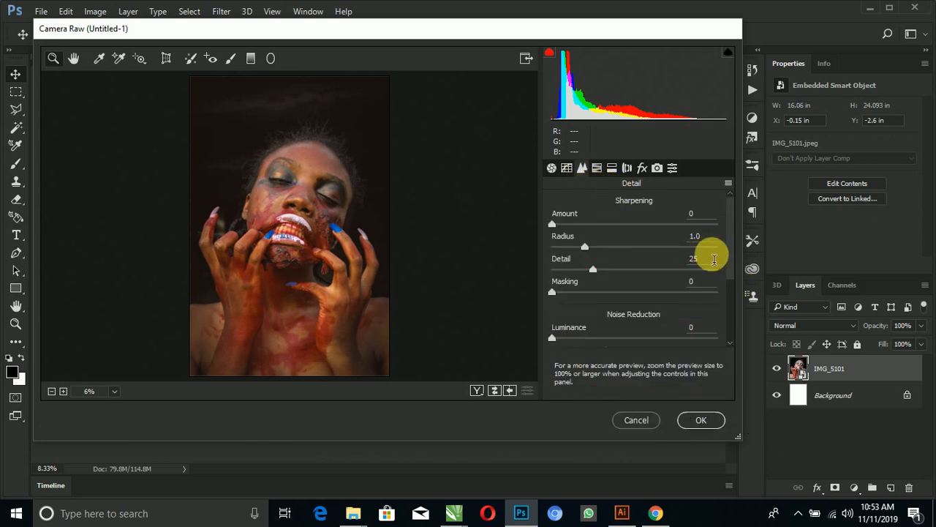
Step: Examine the preset's point tone curve for the RGB, Red, Green and Blue channels
click(567, 169)
drag(727, 324, 731, 365)
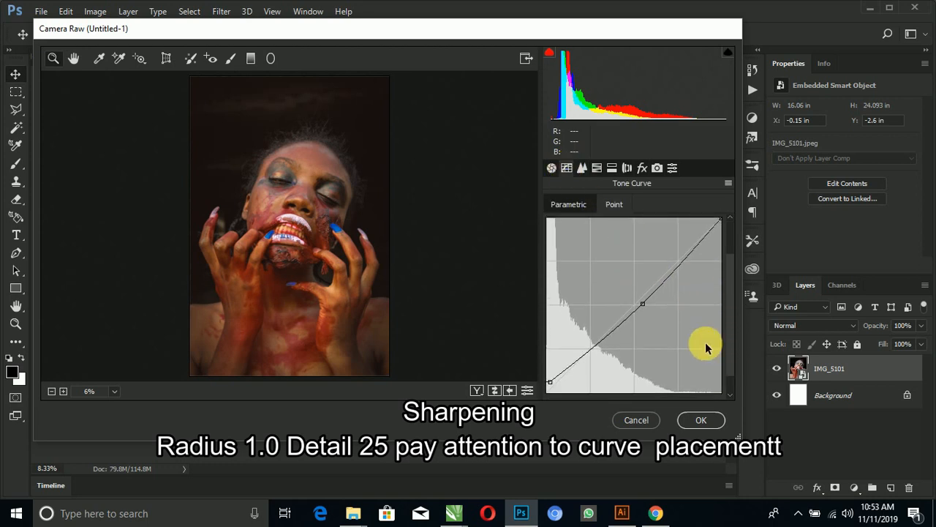
drag(729, 356, 734, 311)
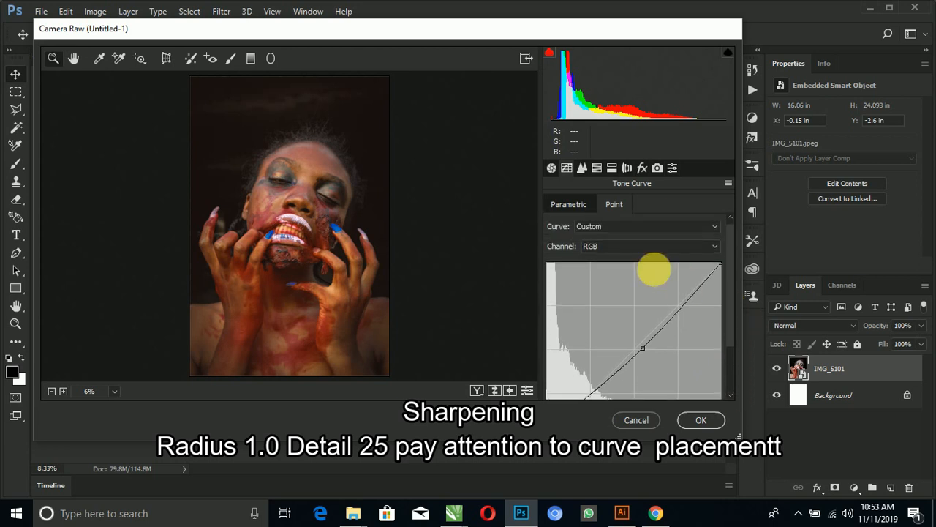
click(619, 246)
click(589, 270)
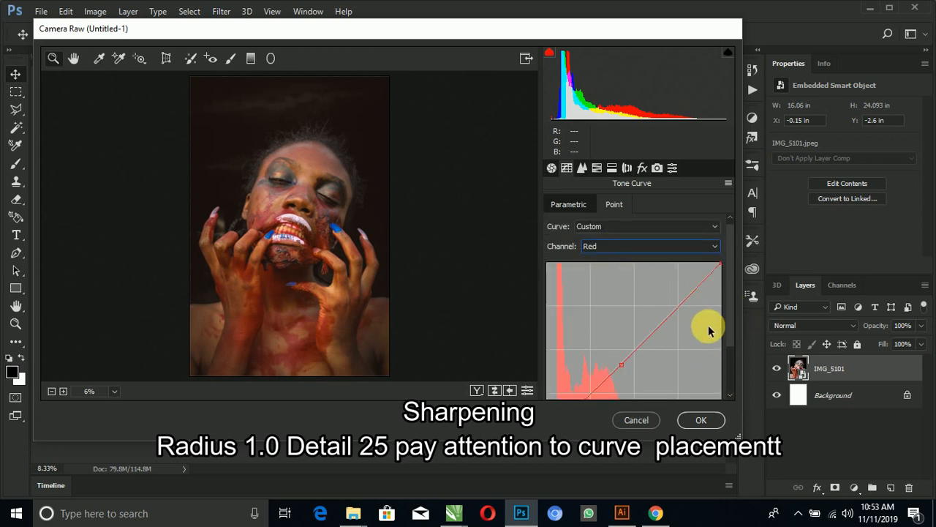
mouse_move(731, 334)
mouse_down()
mouse_move(732, 364)
mouse_move(731, 339)
mouse_up()
click(619, 221)
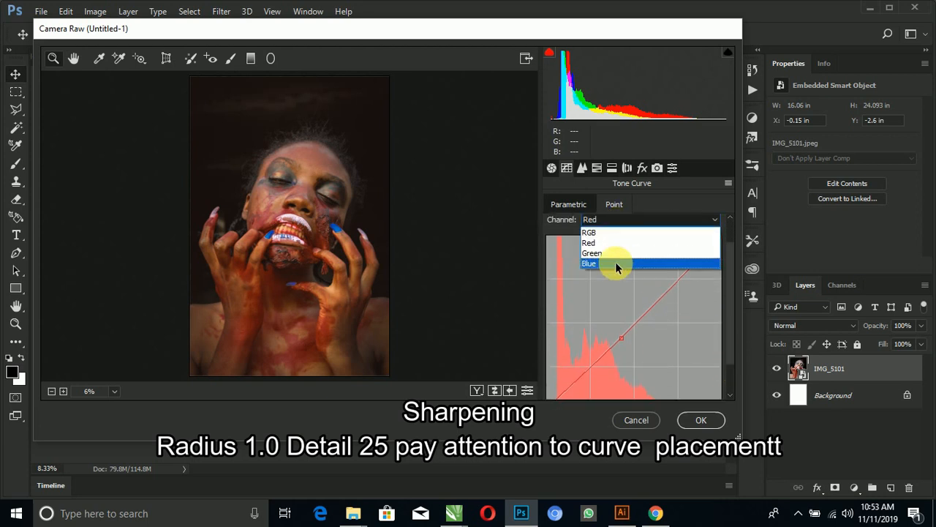
click(614, 254)
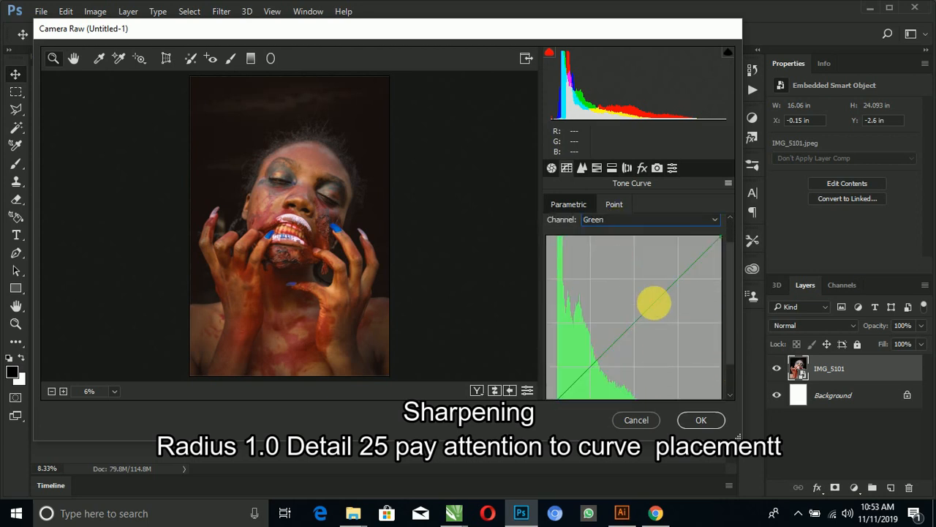
click(595, 222)
click(595, 264)
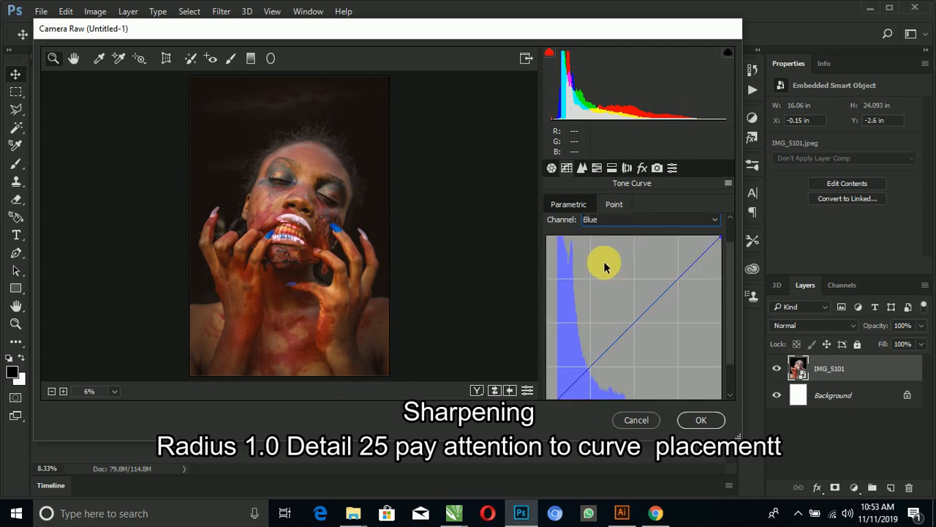
click(600, 224)
click(594, 234)
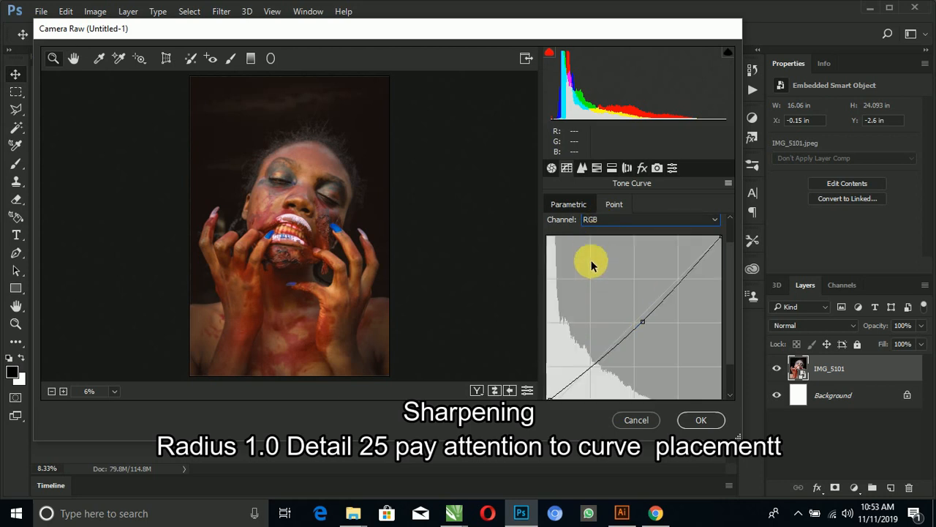
Step: Review the preset's Basic adjustments down to Saturation and apply the Camera Raw Filter to the portrait
click(554, 168)
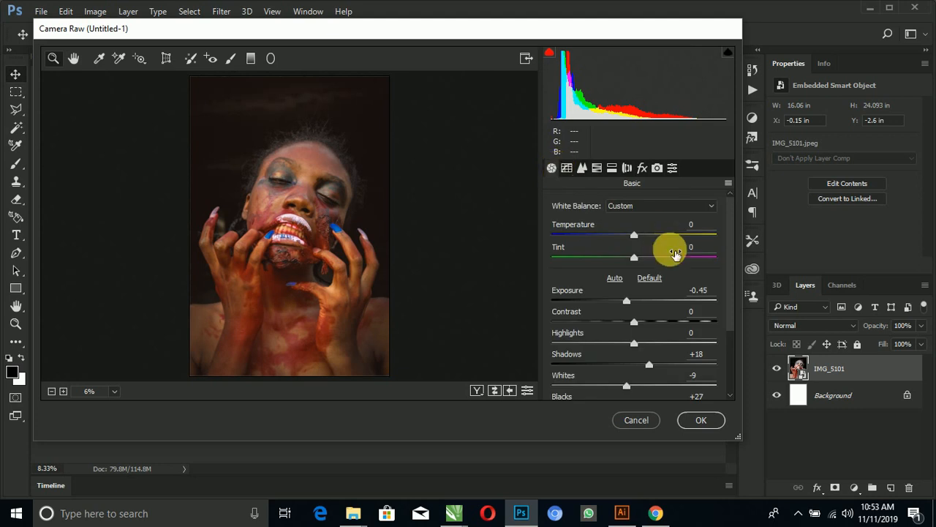
scroll(731, 309, down, 3)
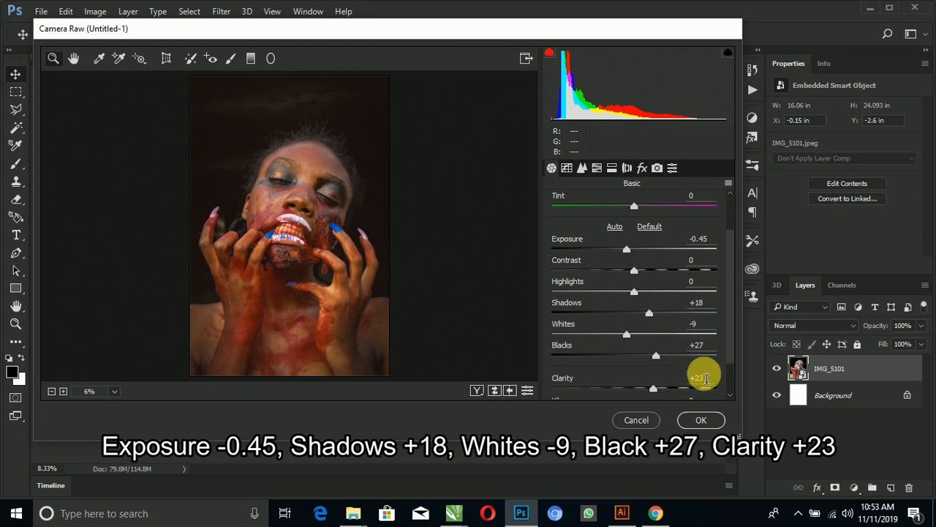
scroll(729, 360, down, 3)
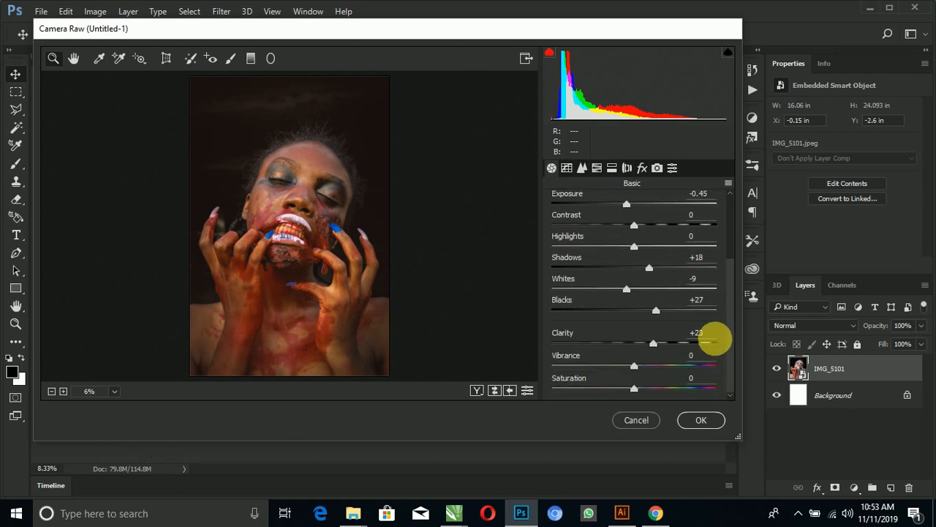
click(697, 423)
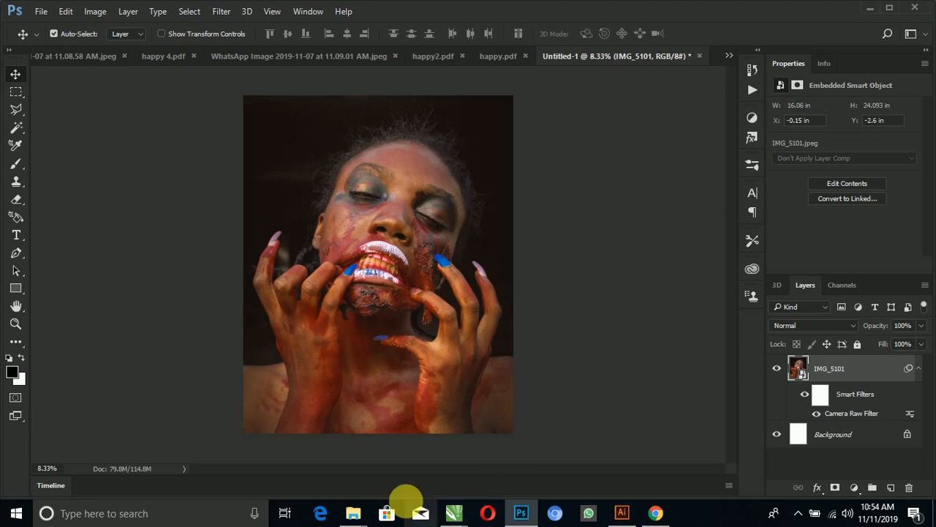
Step: Draw a black rectangle about 5924 × 1571 px over the photo's lower edge and soften it as a smart object with a 631.5 px Gaussian Blur
click(13, 290)
drag(225, 370, 563, 461)
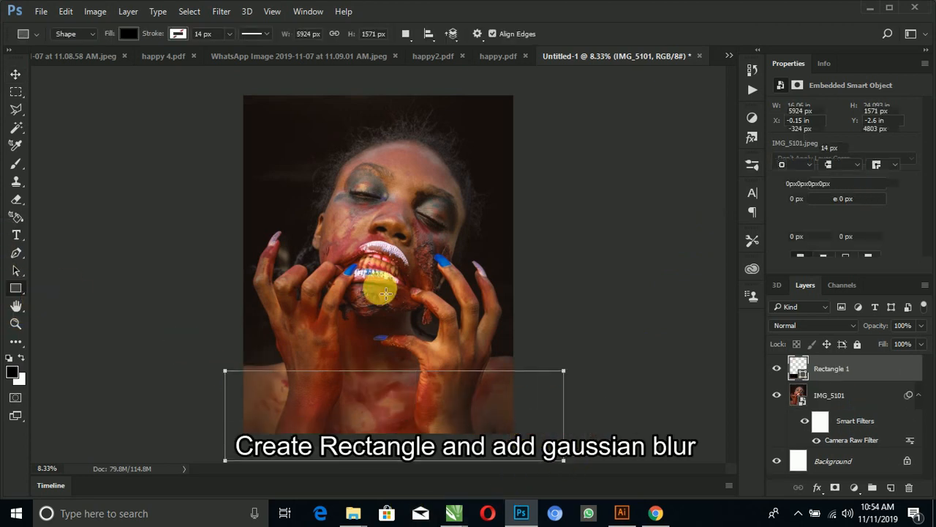
click(234, 13)
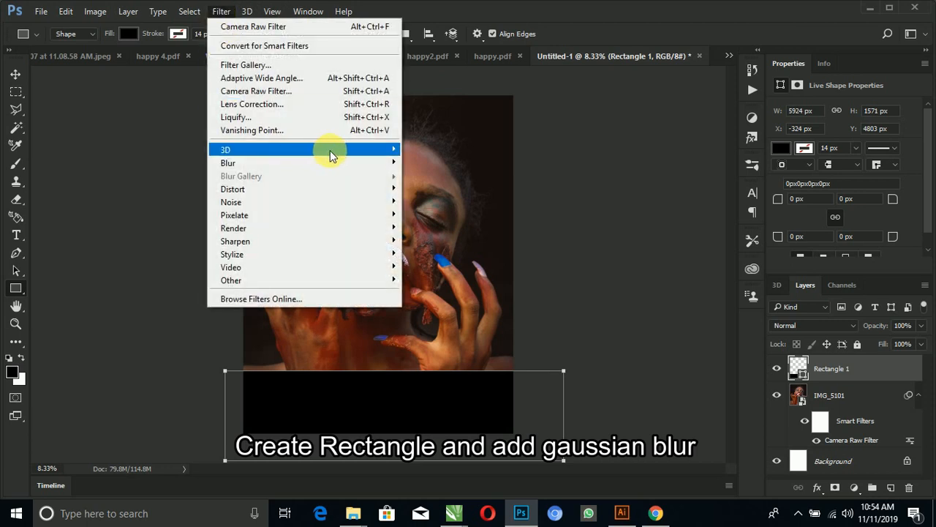
mouse_move(376, 163)
click(439, 215)
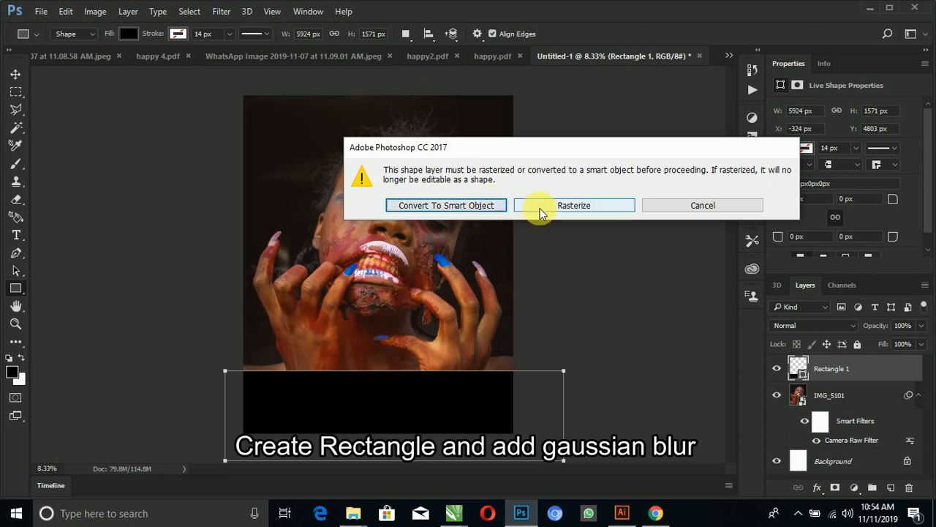
click(487, 205)
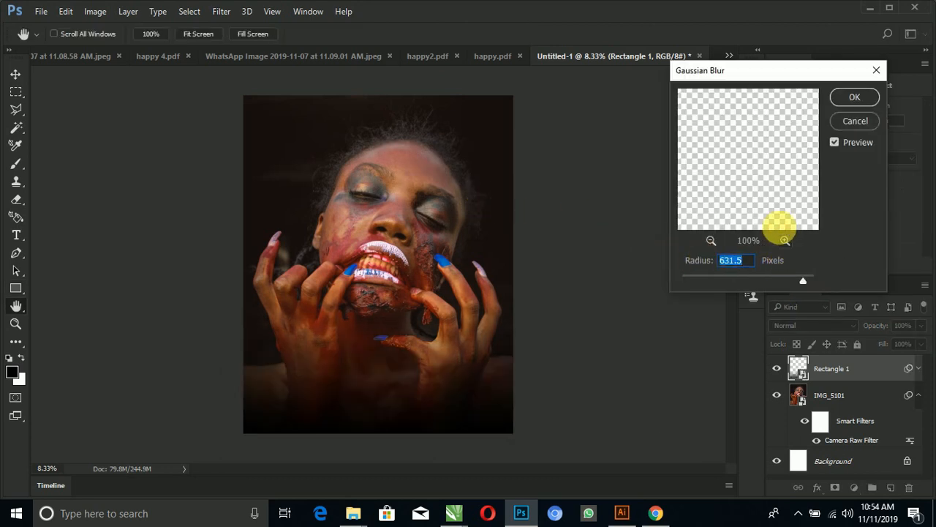
click(870, 96)
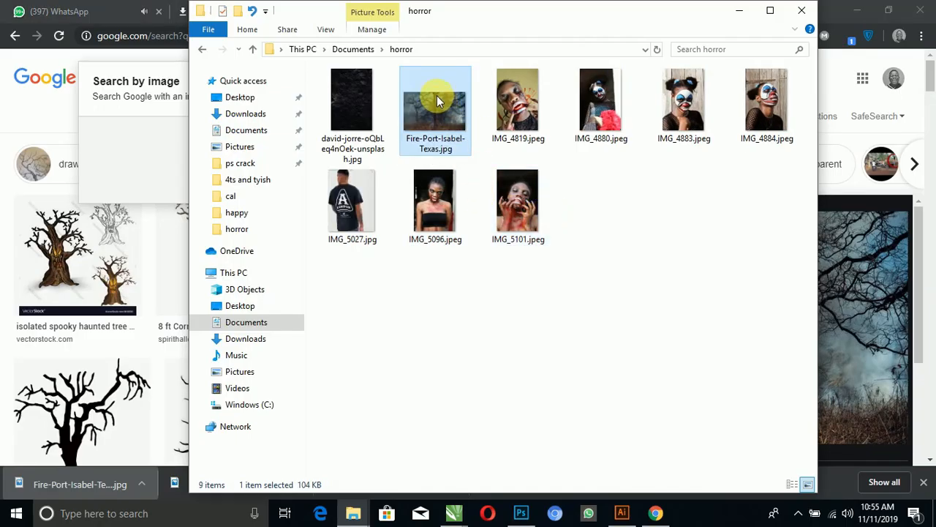
Step: Place Fire-Port-Isabel-Texas.jpg from the horror folder into the poster and enlarge it to about 27.55 × 17.22 in over the portrait
drag(437, 95, 425, 326)
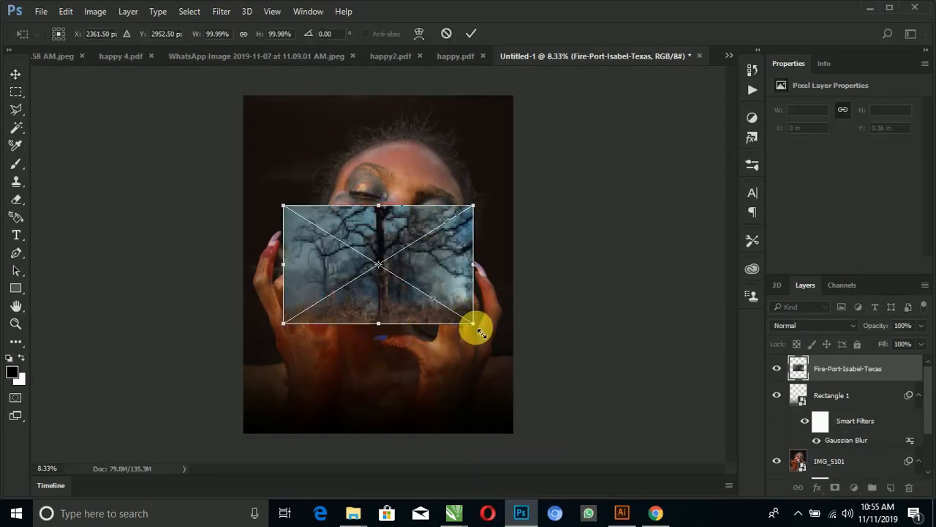
drag(484, 331, 604, 441)
drag(528, 361, 501, 342)
key(Return)
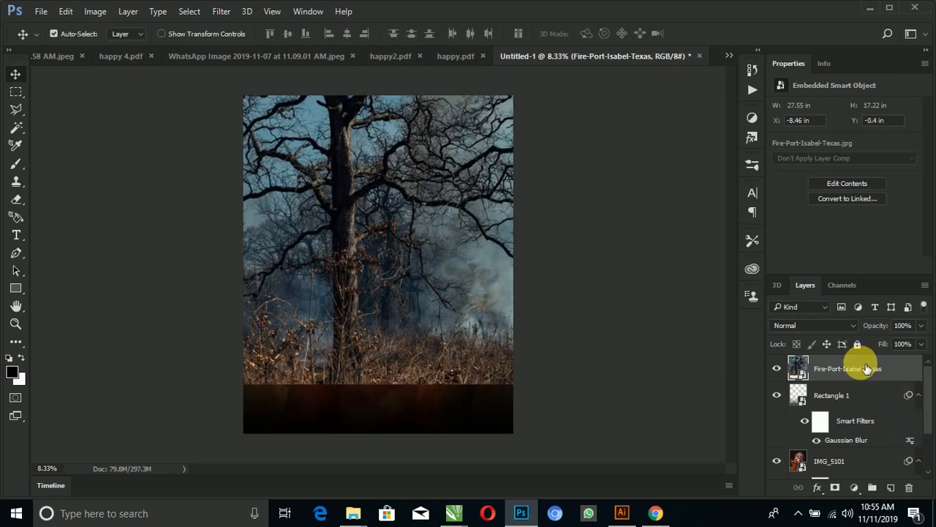
Step: Set the tree image's blend mode to Overlay and shift it to about X -12.69 in, Y -0.8 in
click(804, 326)
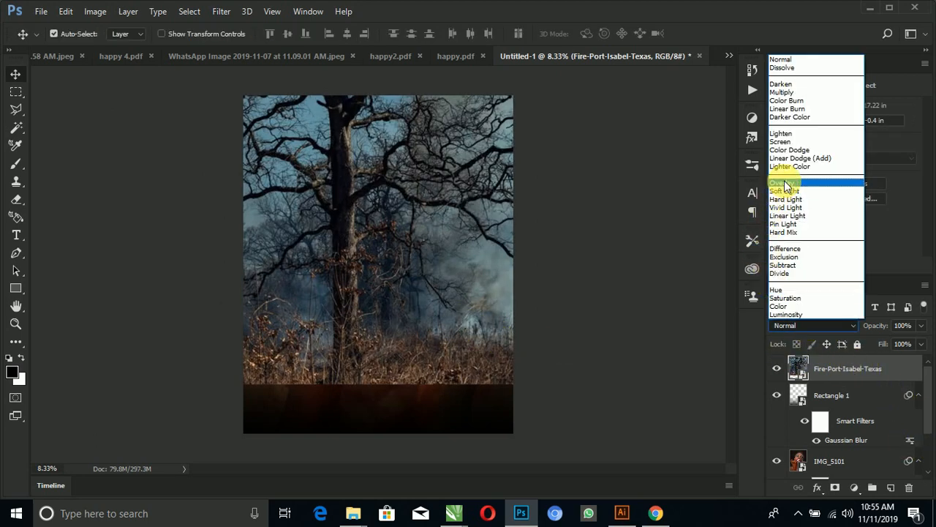
click(761, 183)
drag(384, 202, 310, 197)
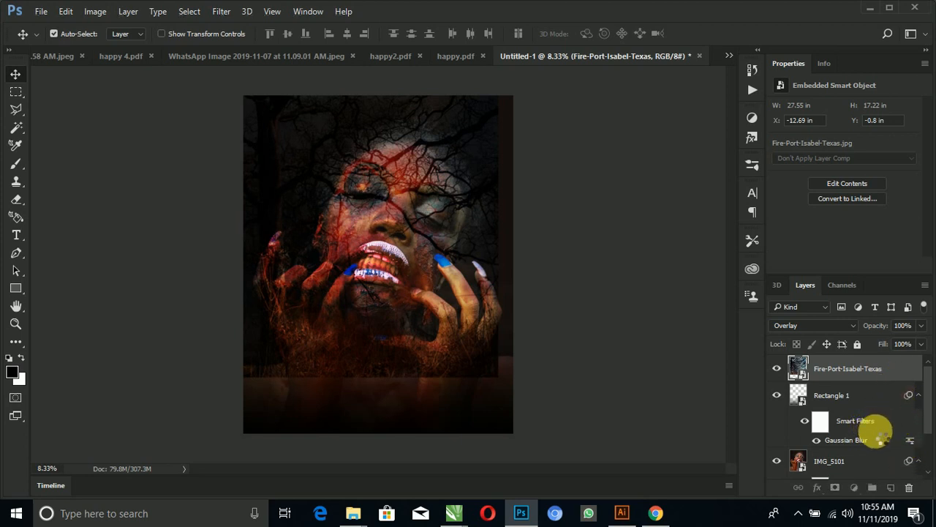
Step: Copy the portrait's Camera Raw smart filter onto the tree layer and move the tree image to about X -11.8 in
double_click(882, 437)
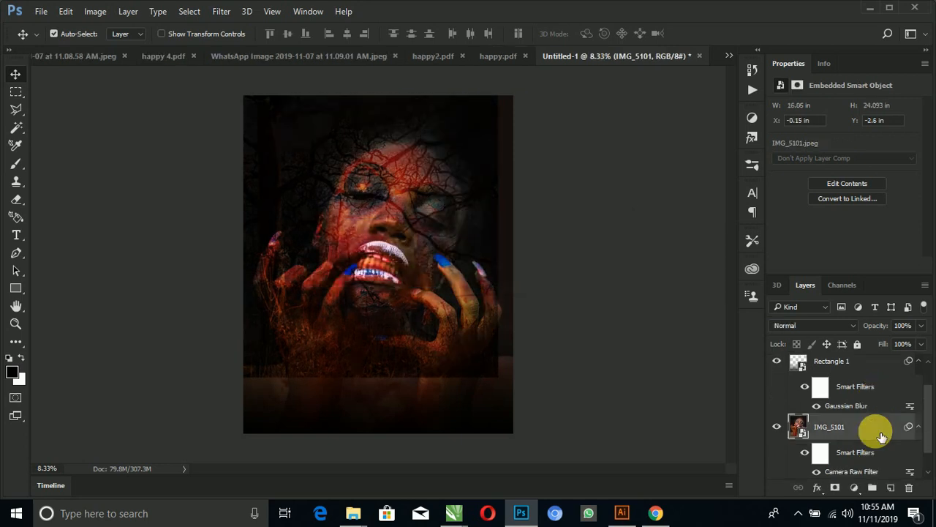
mouse_move(279, 188)
mouse_down()
mouse_move(303, 203)
mouse_move(289, 189)
mouse_up()
Step: Try the Screen, Multiply and Vivid Light blend modes on the tree layer and return it to Overlay
click(787, 324)
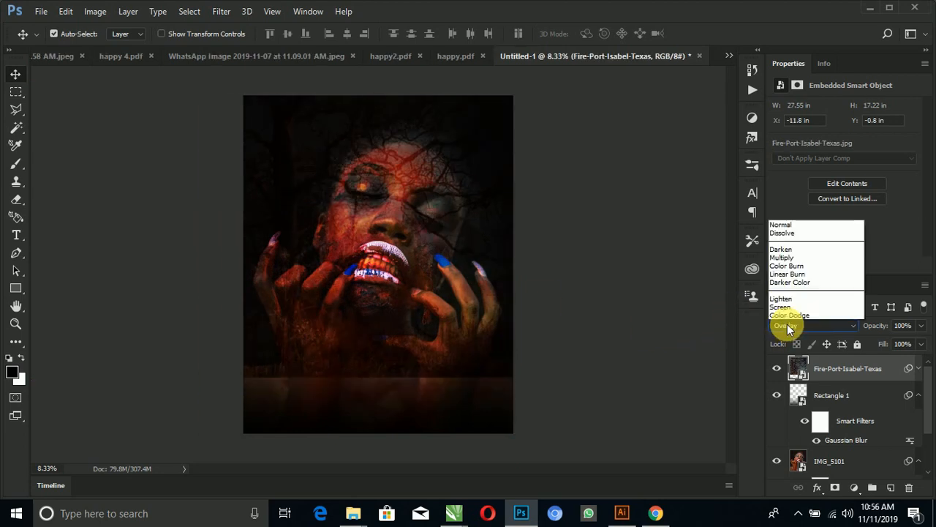
click(785, 144)
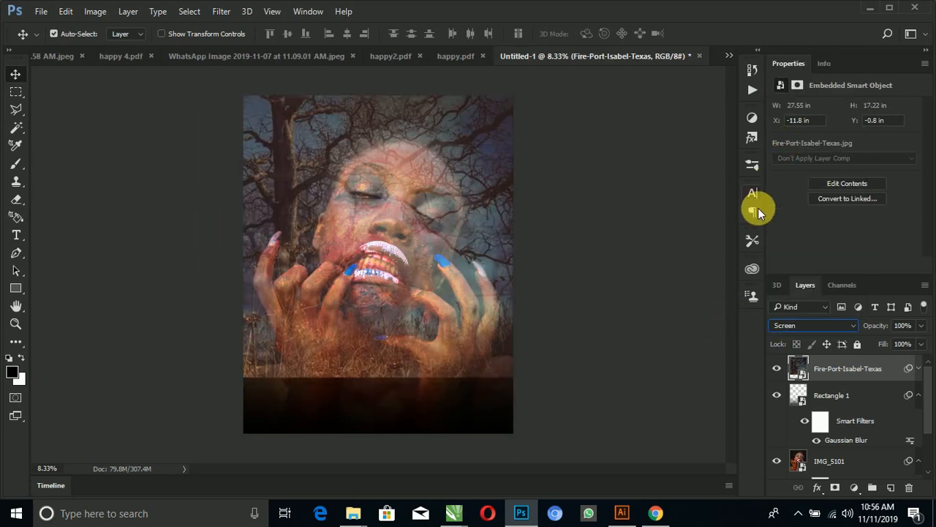
click(795, 319)
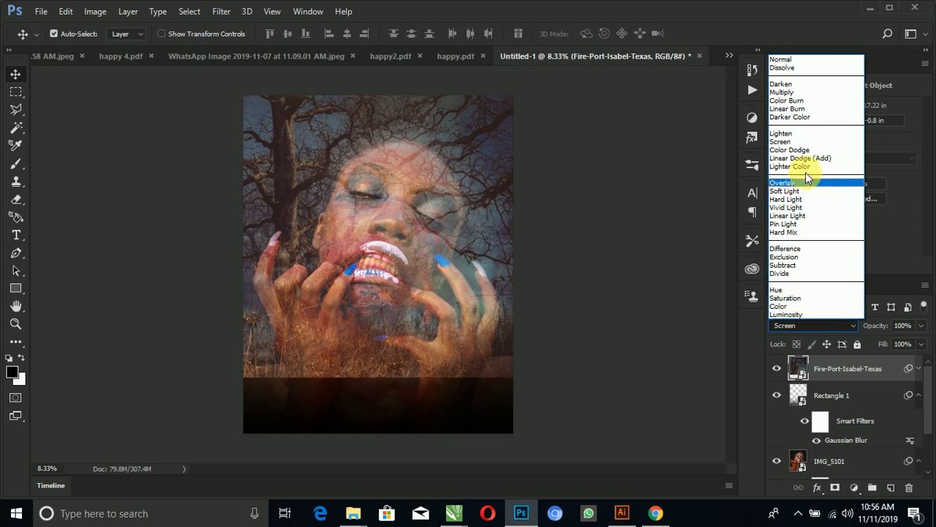
click(799, 183)
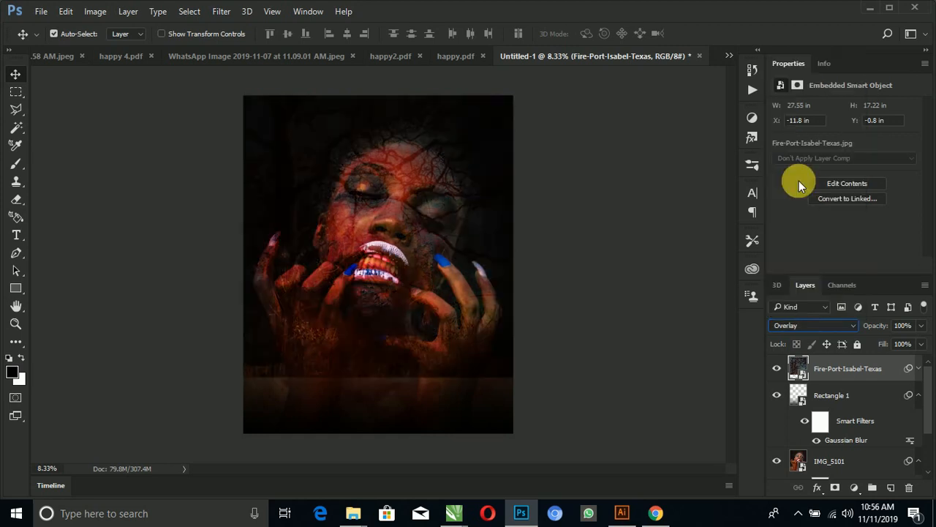
click(784, 327)
click(786, 90)
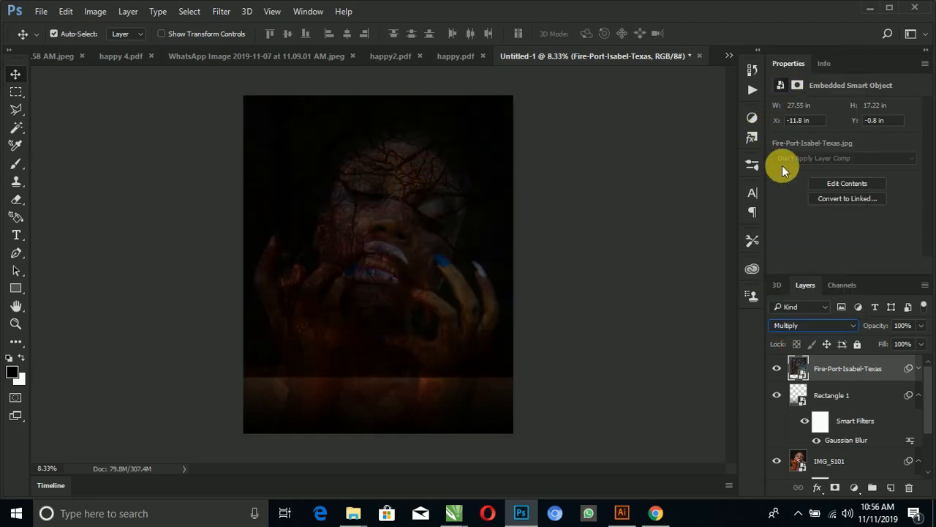
click(803, 325)
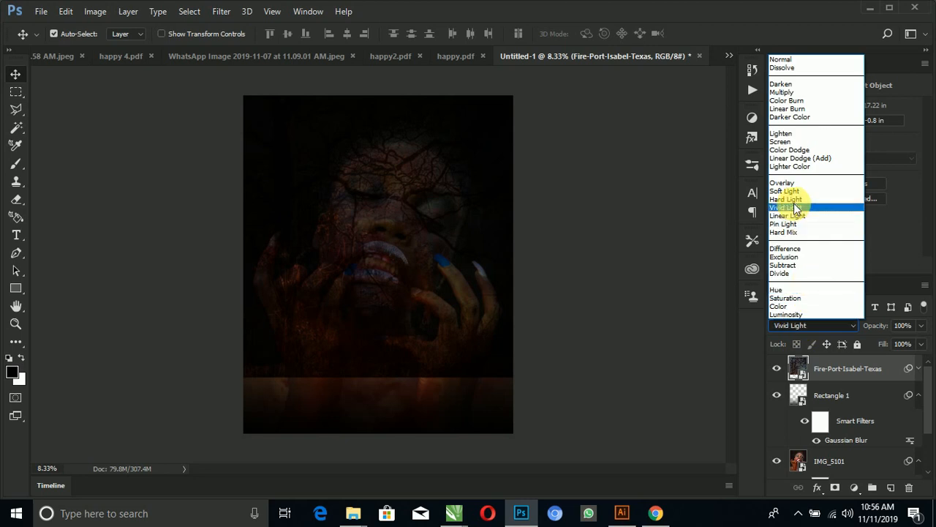
click(796, 207)
click(796, 327)
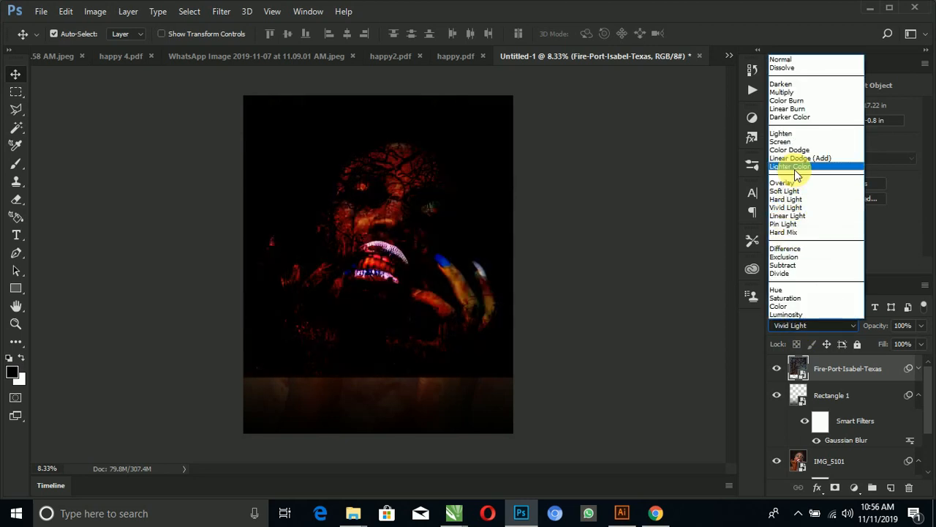
click(794, 183)
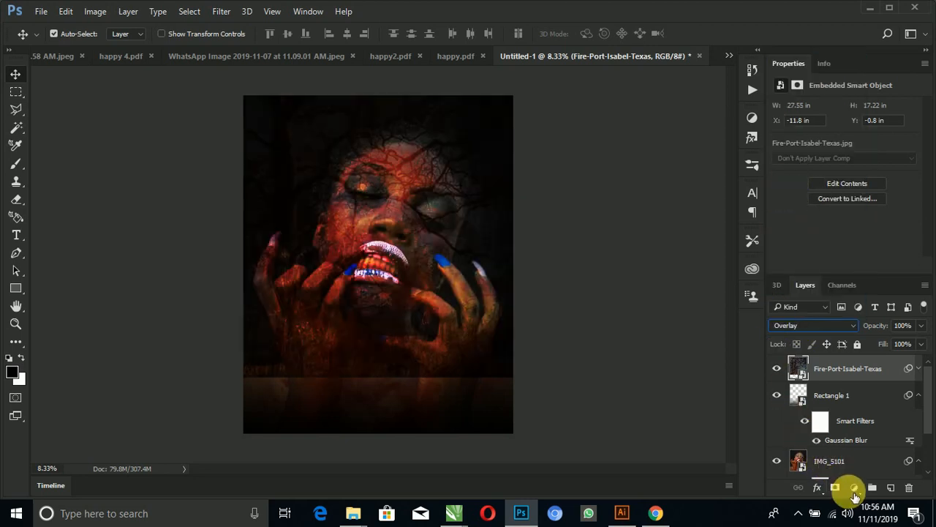
Step: Mask the tree image off the face, hands and body with a black brush, and set its layer to Normal at 89% opacity
key(b)
mouse_move(269, 392)
mouse_down()
mouse_move(688, 407)
mouse_move(372, 407)
mouse_move(583, 398)
mouse_move(349, 382)
mouse_move(422, 330)
mouse_move(313, 359)
mouse_move(465, 334)
mouse_move(481, 369)
mouse_move(471, 298)
mouse_move(482, 274)
mouse_move(480, 236)
mouse_move(510, 214)
mouse_move(439, 232)
mouse_move(416, 216)
mouse_move(403, 220)
mouse_move(411, 259)
mouse_move(390, 296)
mouse_move(286, 329)
mouse_move(344, 336)
mouse_move(385, 300)
mouse_move(403, 236)
mouse_move(436, 220)
mouse_move(487, 227)
mouse_move(443, 220)
mouse_move(489, 214)
mouse_move(484, 227)
mouse_move(444, 208)
mouse_move(505, 180)
mouse_move(533, 155)
mouse_move(477, 141)
mouse_move(464, 163)
mouse_move(446, 265)
mouse_move(415, 312)
mouse_move(384, 300)
mouse_move(450, 173)
mouse_move(480, 157)
mouse_move(454, 159)
mouse_move(465, 150)
mouse_move(456, 158)
mouse_move(403, 245)
mouse_move(386, 248)
mouse_move(388, 337)
mouse_move(357, 357)
mouse_move(305, 301)
mouse_move(315, 295)
mouse_move(309, 311)
mouse_move(305, 301)
mouse_move(313, 332)
mouse_move(287, 329)
mouse_move(293, 359)
mouse_move(305, 364)
mouse_move(330, 363)
mouse_move(309, 342)
mouse_move(272, 263)
mouse_move(27, 105)
mouse_up()
click(17, 75)
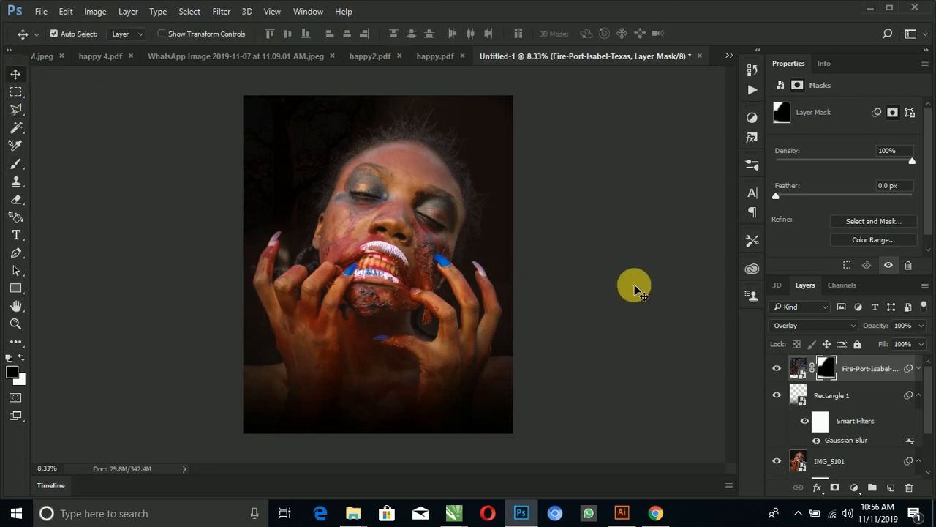
click(836, 324)
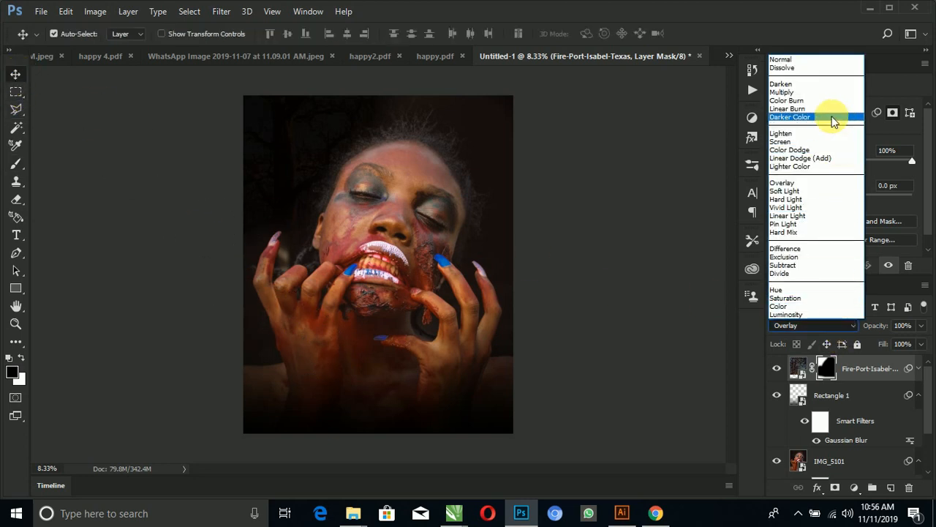
click(818, 60)
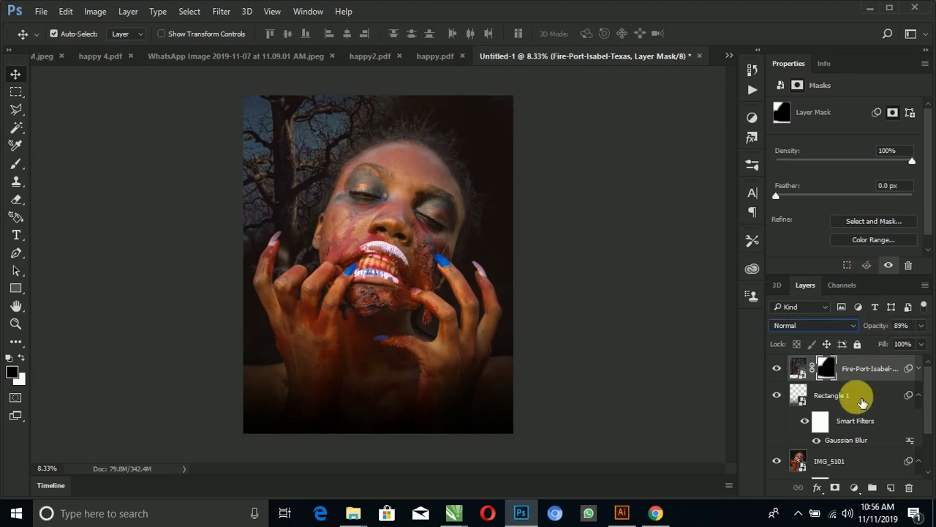
Step: Add a Curves adjustment clipped to the tree layer and bend the RGB curve downward to darken it
click(854, 487)
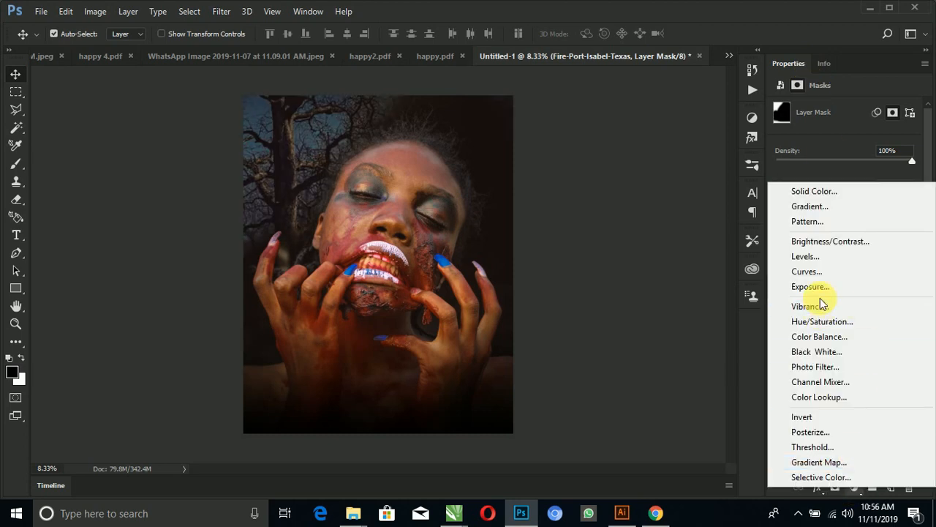
click(828, 270)
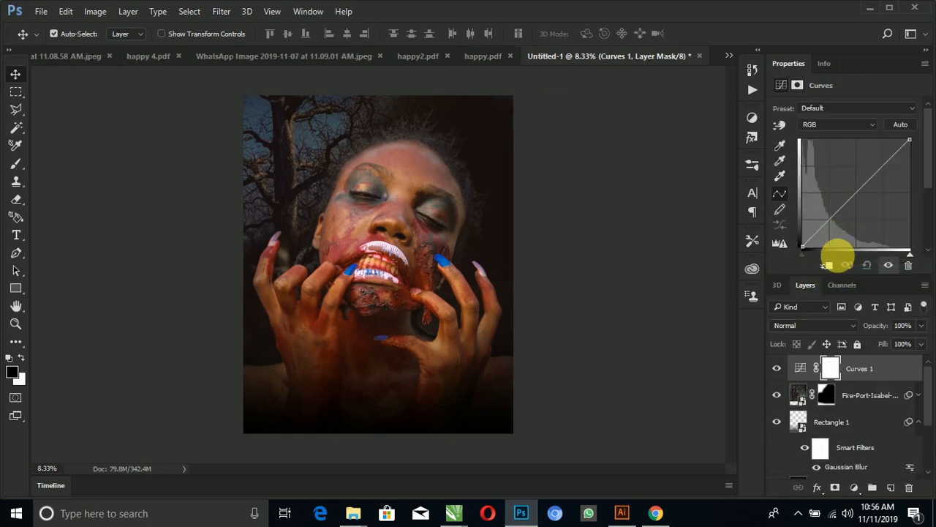
click(827, 265)
mouse_move(863, 204)
mouse_down()
mouse_move(881, 216)
mouse_move(873, 210)
mouse_up()
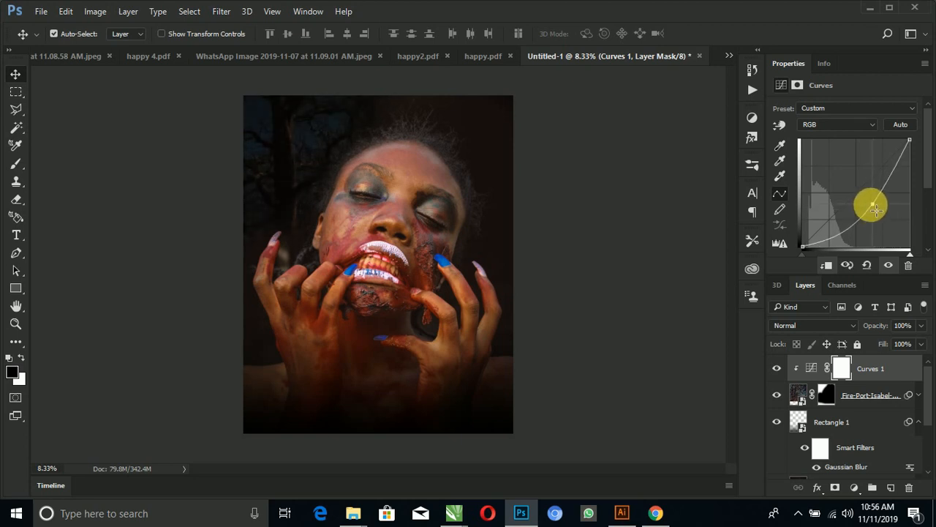
Step: Lower the tree layer's opacity to 27%
click(858, 394)
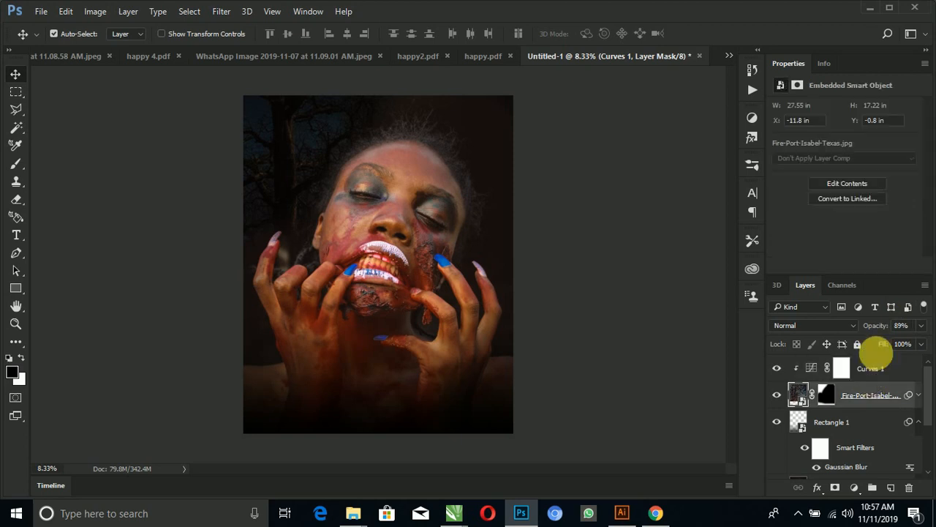
click(873, 327)
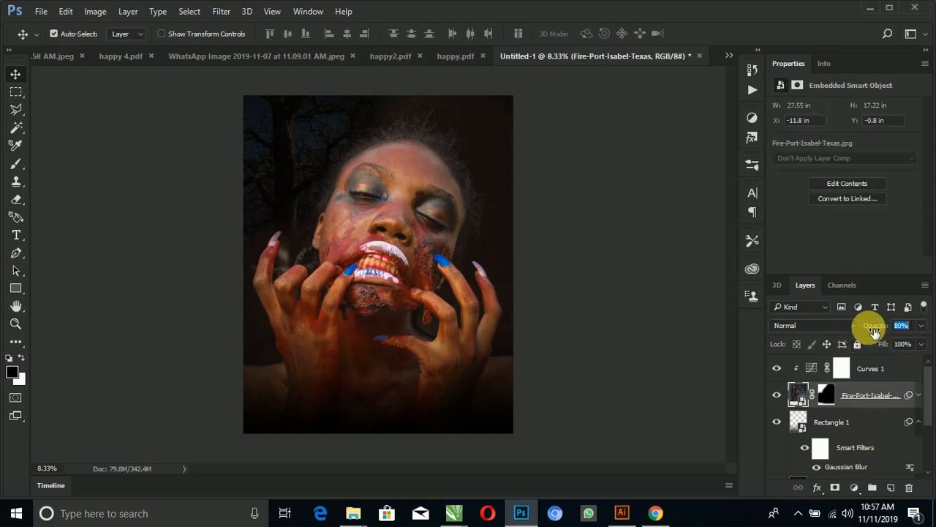
mouse_move(878, 338)
mouse_down()
mouse_move(878, 325)
mouse_move(863, 328)
mouse_move(882, 324)
mouse_move(868, 345)
mouse_up()
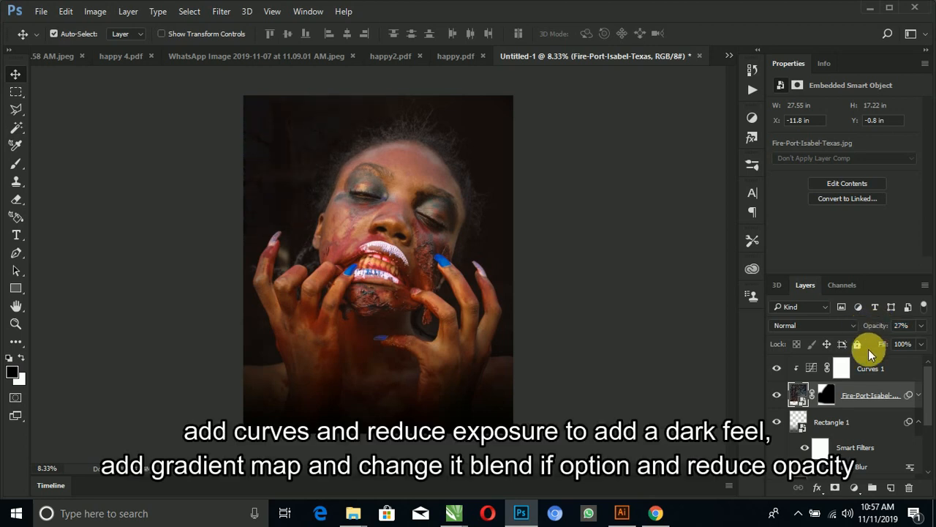
Step: Add an Exposure adjustment clipped to the tree layer and reduce its exposure to darken the tree further
click(856, 488)
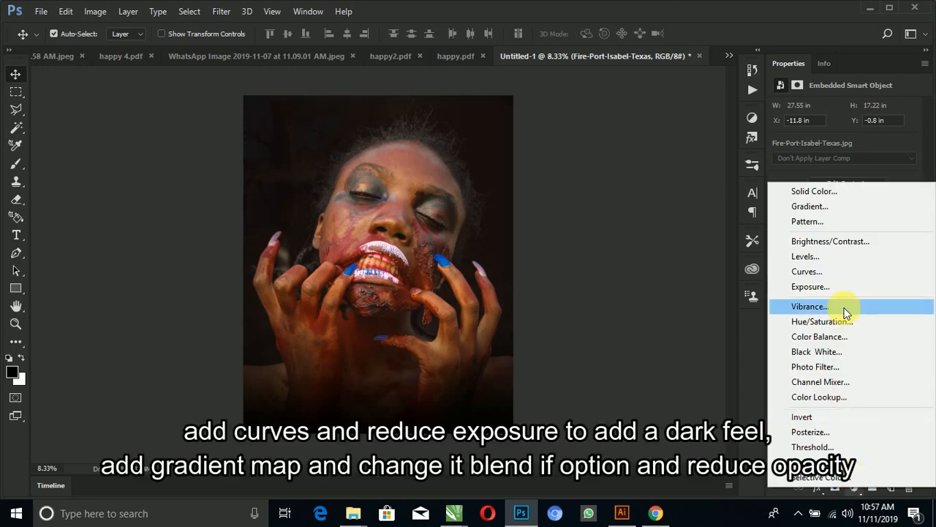
click(828, 290)
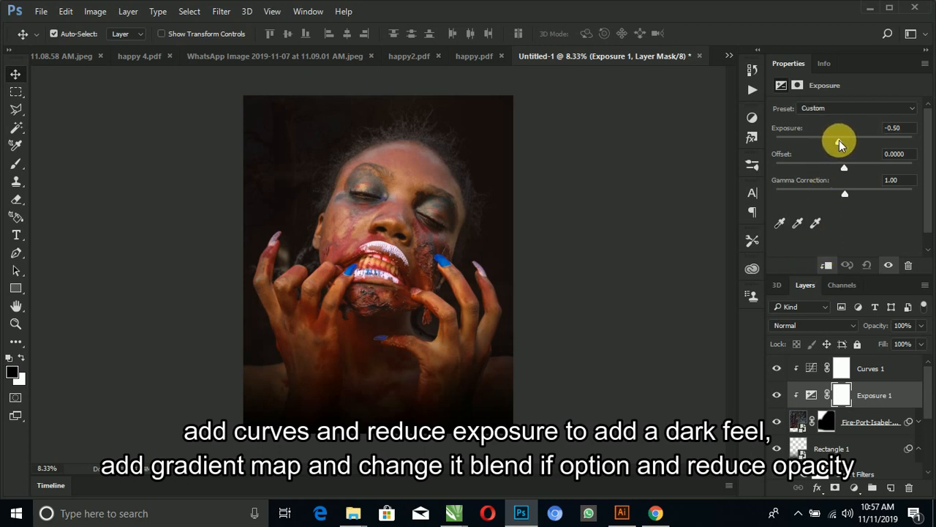
drag(837, 141, 831, 141)
click(618, 300)
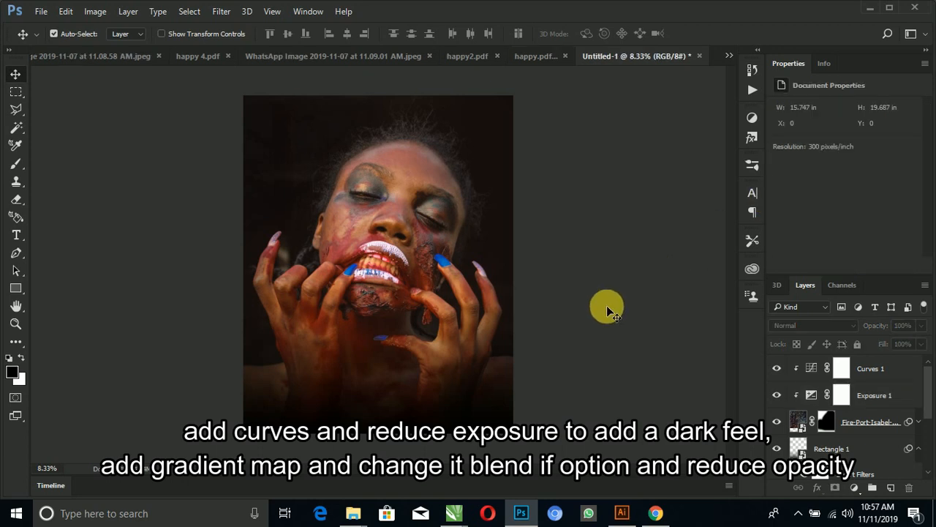
Step: Add a Gradient Map adjustment clipped to the portrait layer and apply the Gold 1 gradient preset
click(370, 287)
click(855, 487)
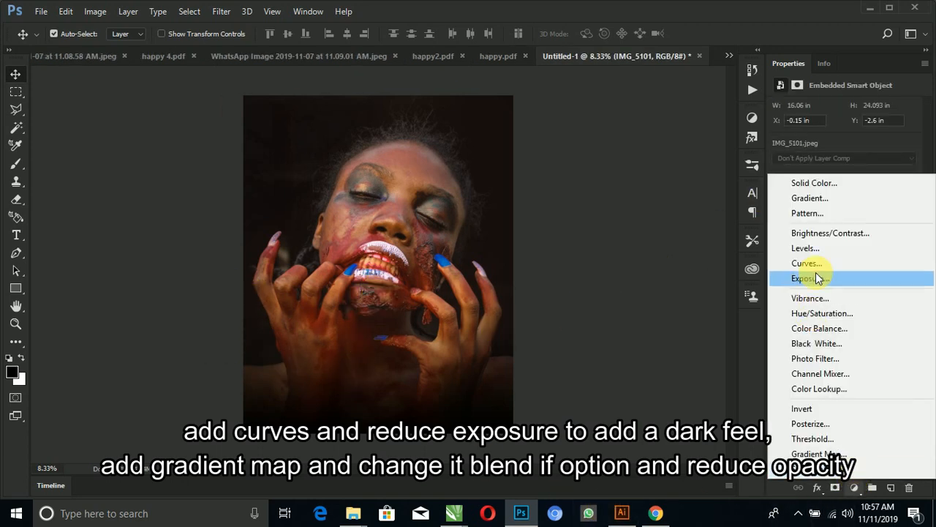
click(815, 448)
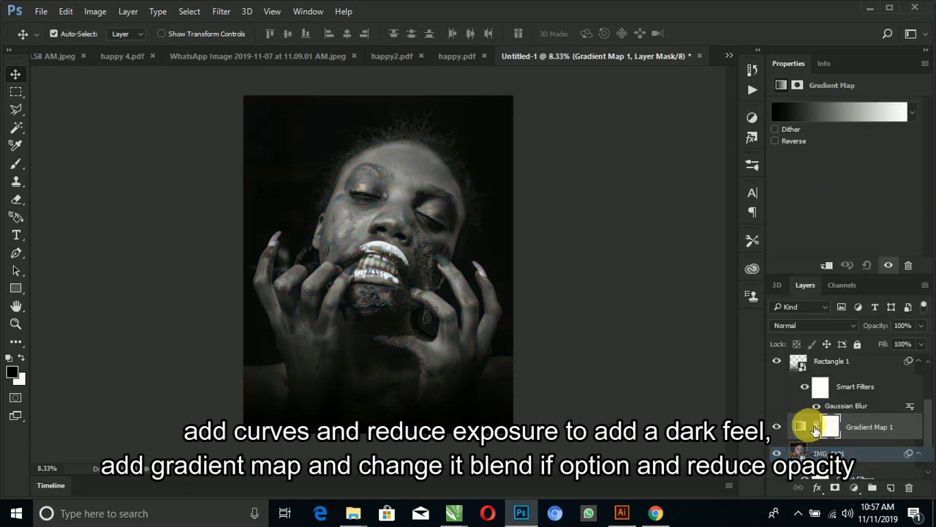
click(827, 265)
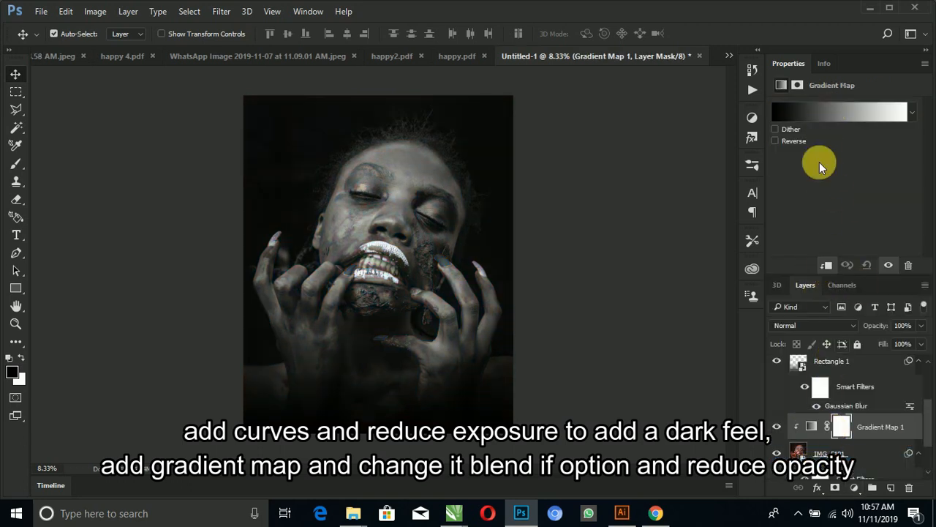
click(826, 110)
scroll(690, 83, down, 2)
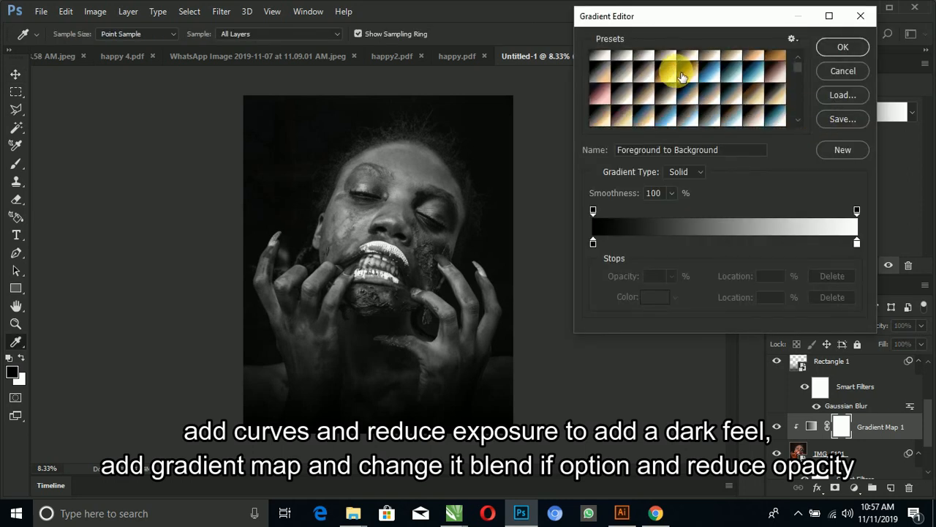
click(662, 71)
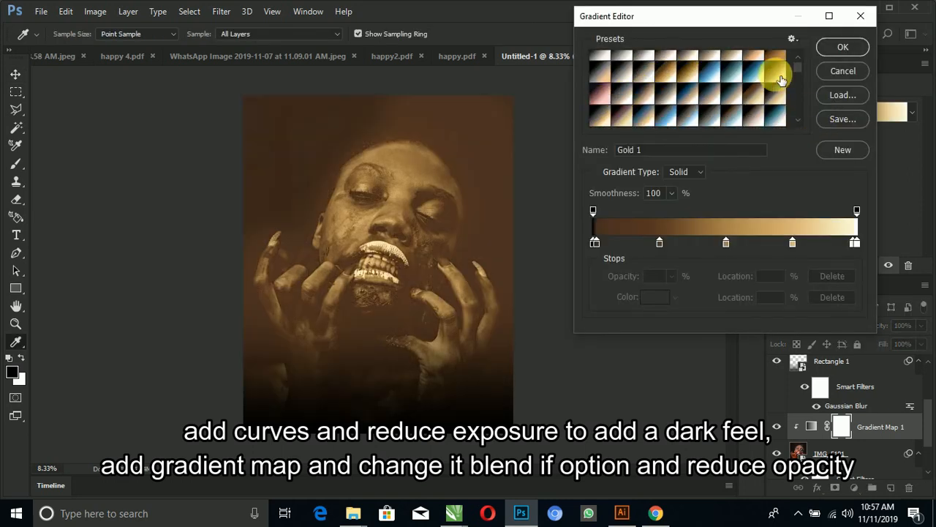
click(844, 47)
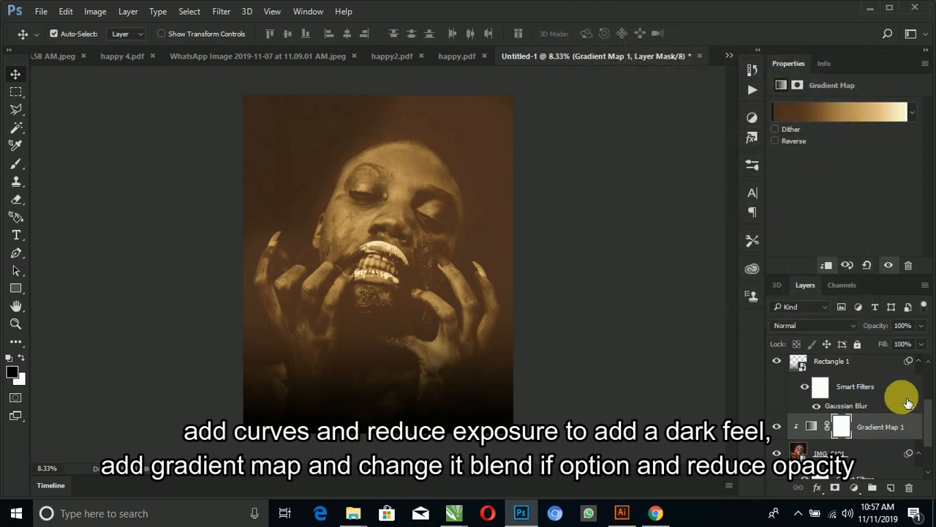
Step: Set the gradient map layer's blend mode to Overlay after trying Screen
click(848, 327)
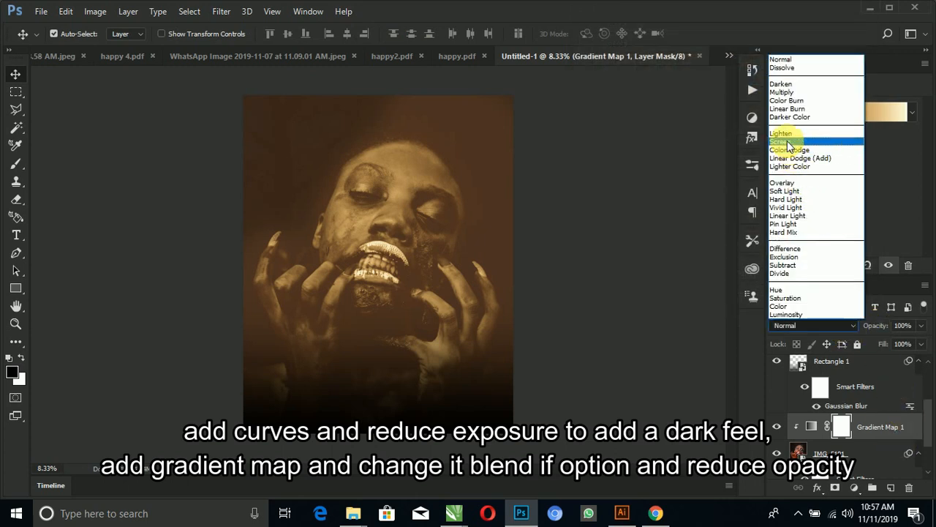
click(781, 141)
click(791, 325)
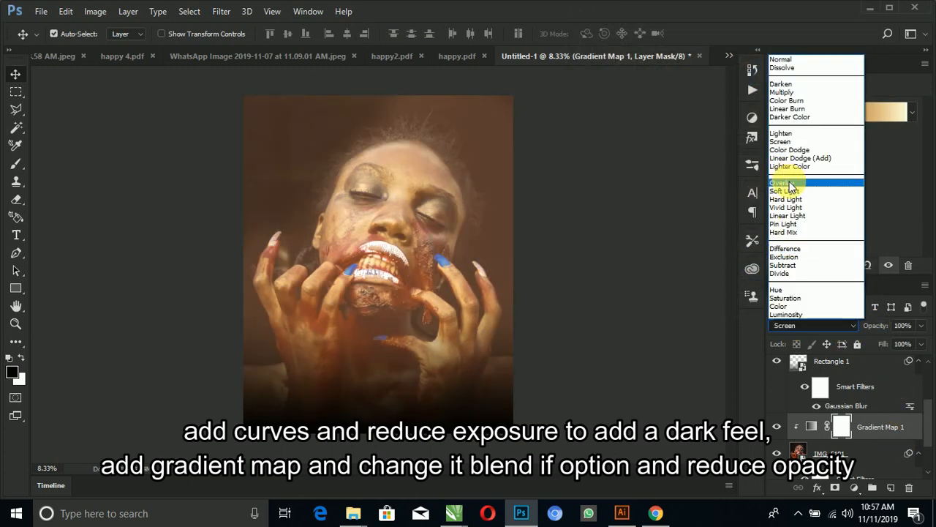
click(789, 182)
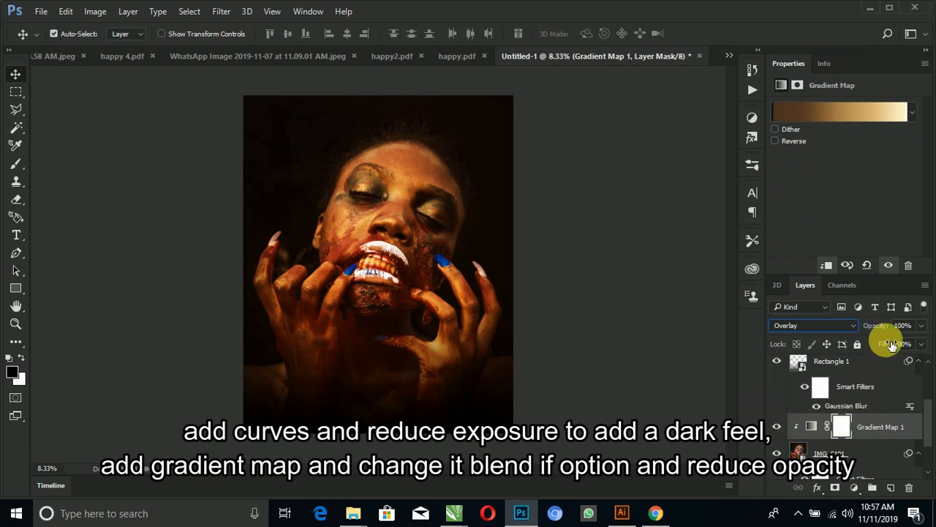
drag(886, 334, 924, 334)
double_click(915, 431)
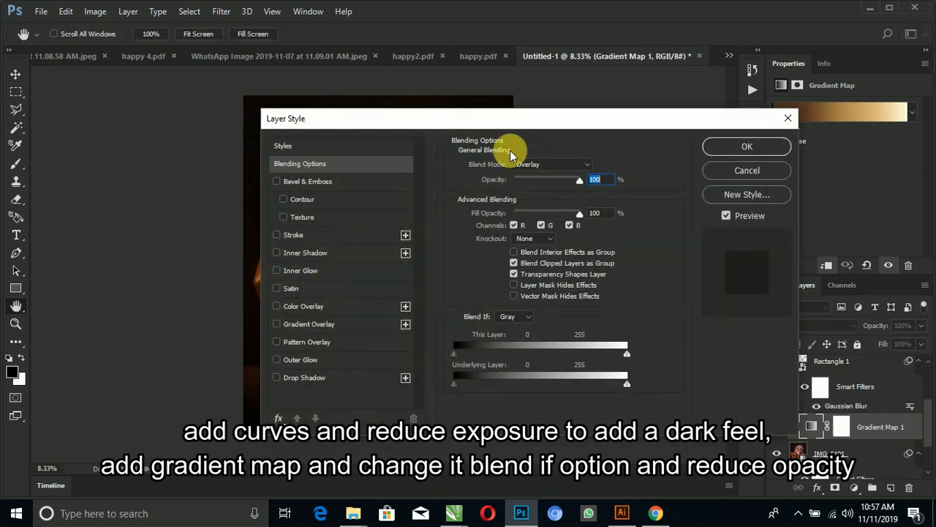
drag(516, 119, 799, 81)
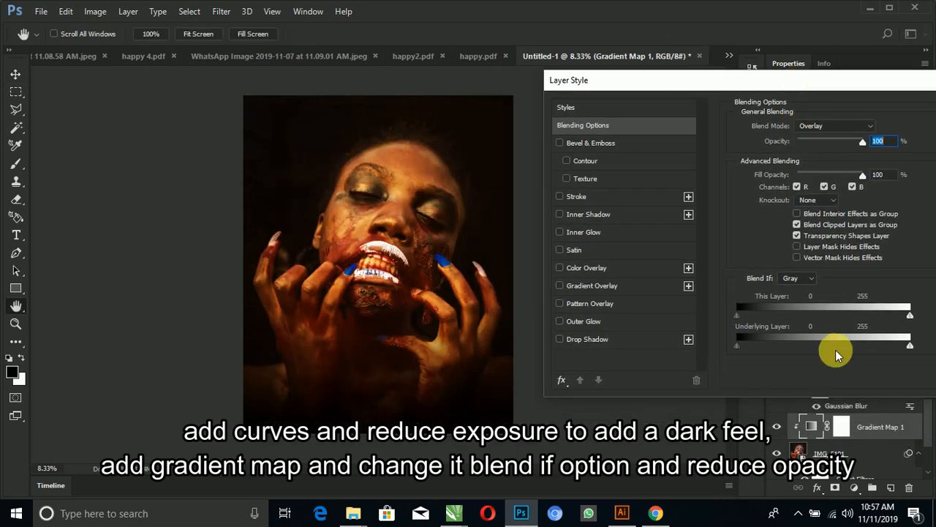
drag(738, 347, 802, 352)
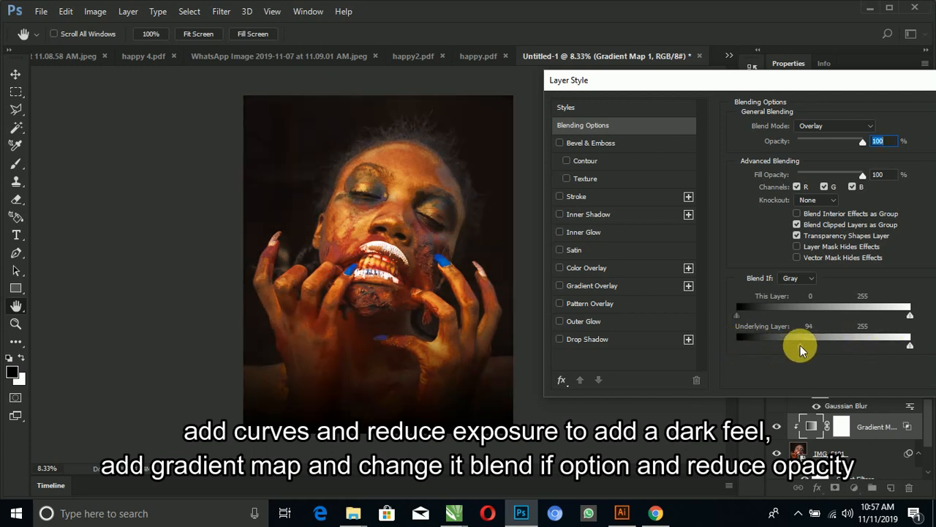
mouse_move(807, 349)
mouse_down()
mouse_move(882, 354)
mouse_move(846, 379)
mouse_move(801, 351)
mouse_up()
drag(843, 380, 736, 341)
drag(903, 345, 758, 347)
drag(804, 81, 639, 62)
click(898, 110)
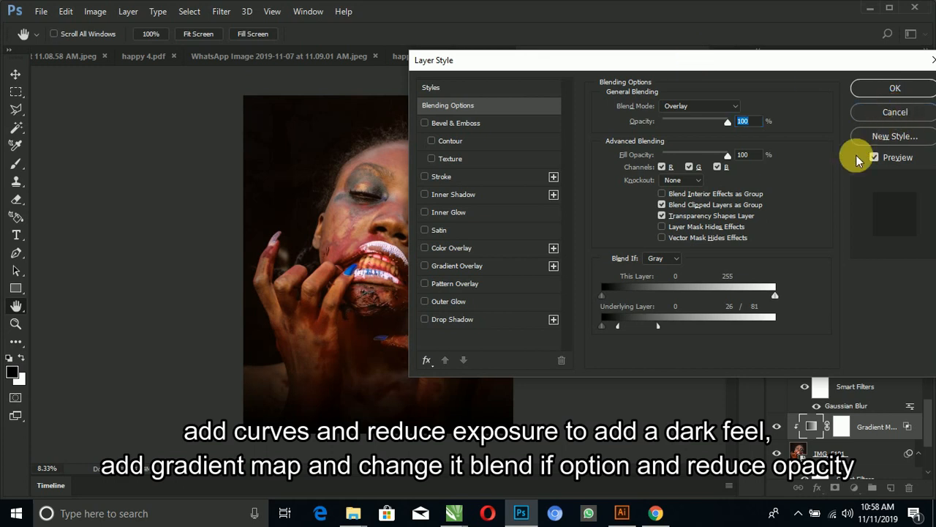
Step: Lower the gradient map layer's opacity to 62% and compare the portrait with the adjustment hidden and shown
mouse_move(886, 332)
mouse_down()
mouse_move(859, 330)
mouse_move(873, 329)
mouse_up()
click(777, 428)
click(778, 428)
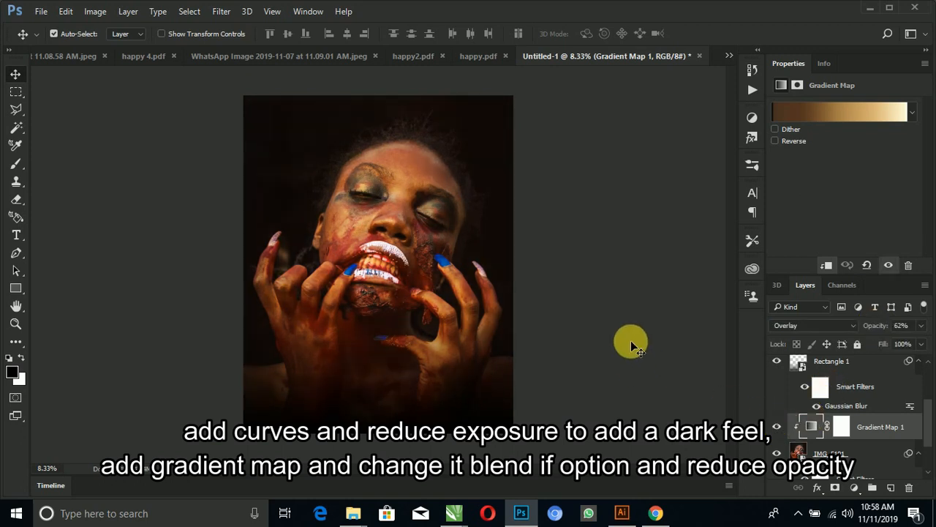
Step: Add a solid colour fill layer in red d90000 above the gradient map
key(ctrl+equal)
key(ctrl+equal)
key(ctrl+equal)
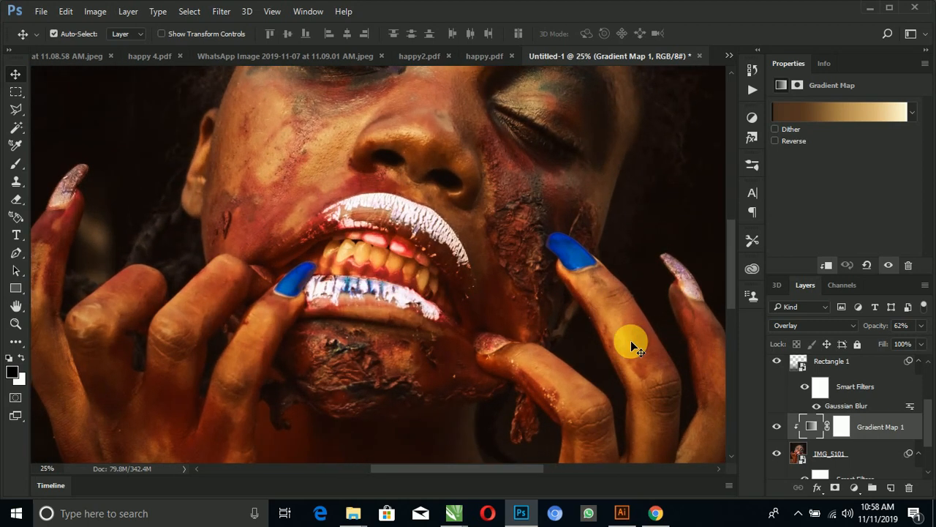
key(ctrl+equal)
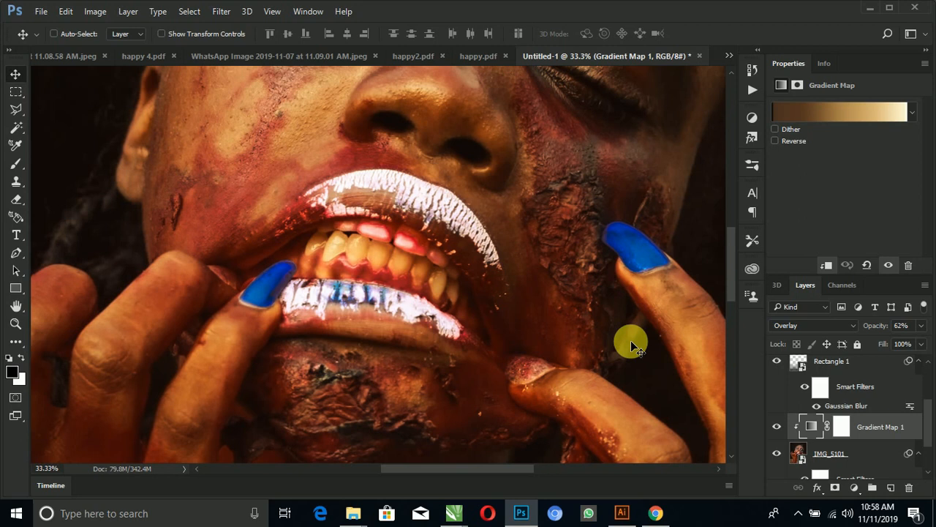
key(ctrl+minus)
key(ctrl+minus)
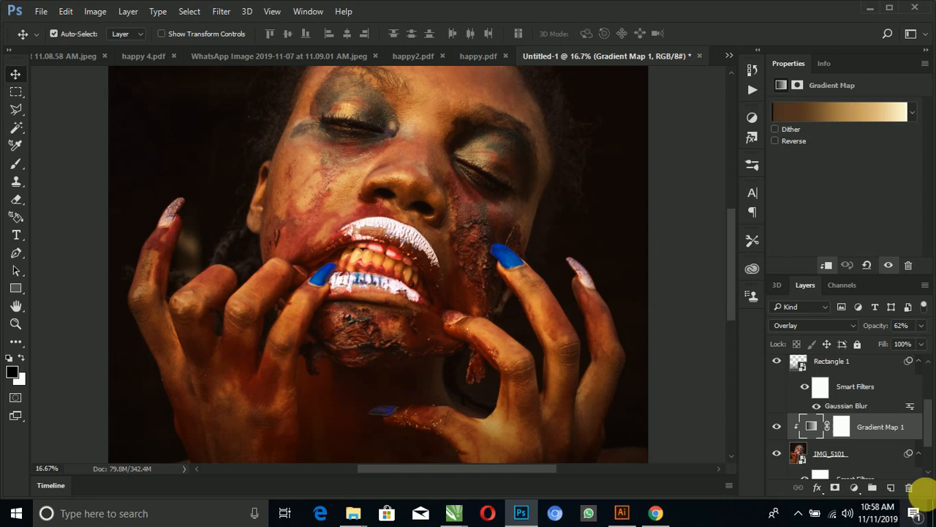
click(856, 488)
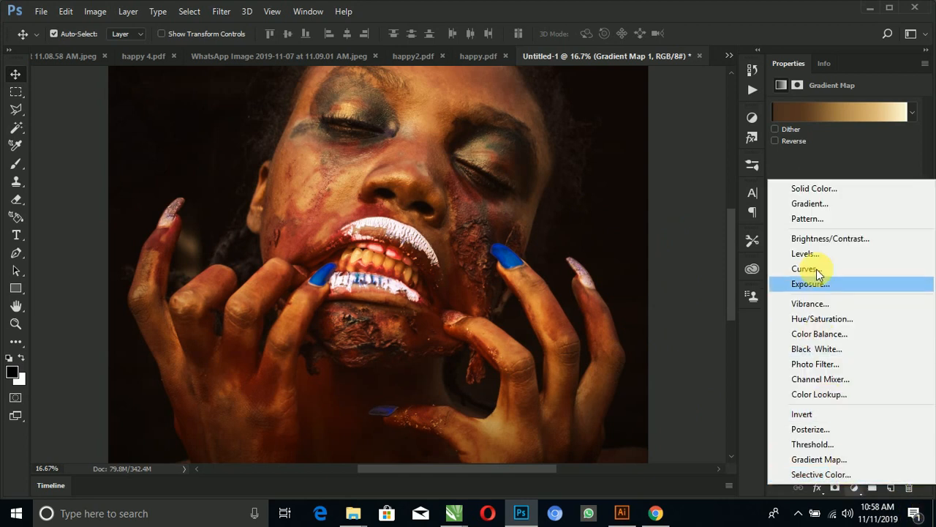
click(824, 194)
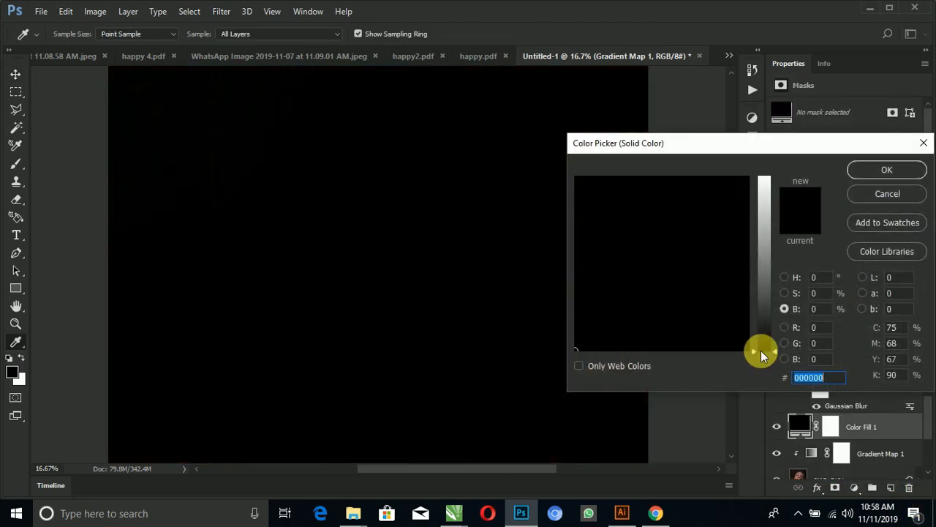
click(784, 327)
click(764, 180)
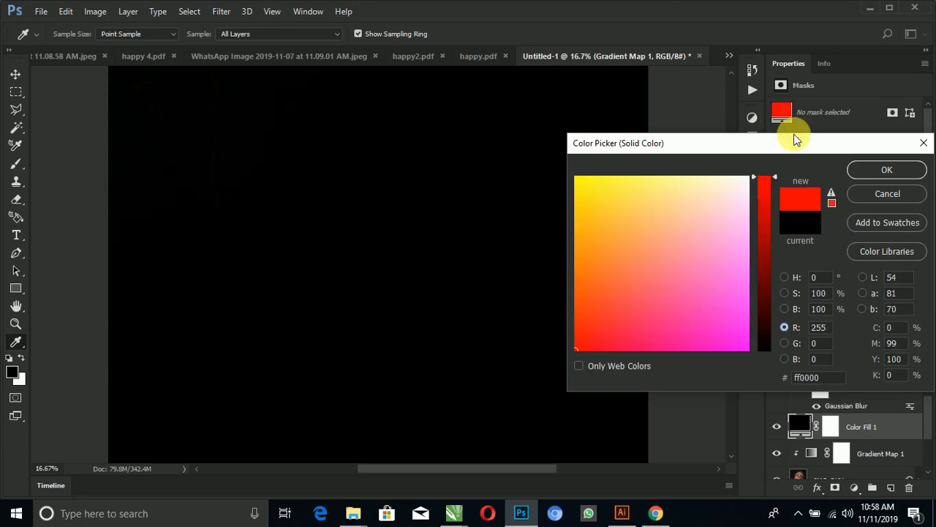
drag(769, 249, 796, 202)
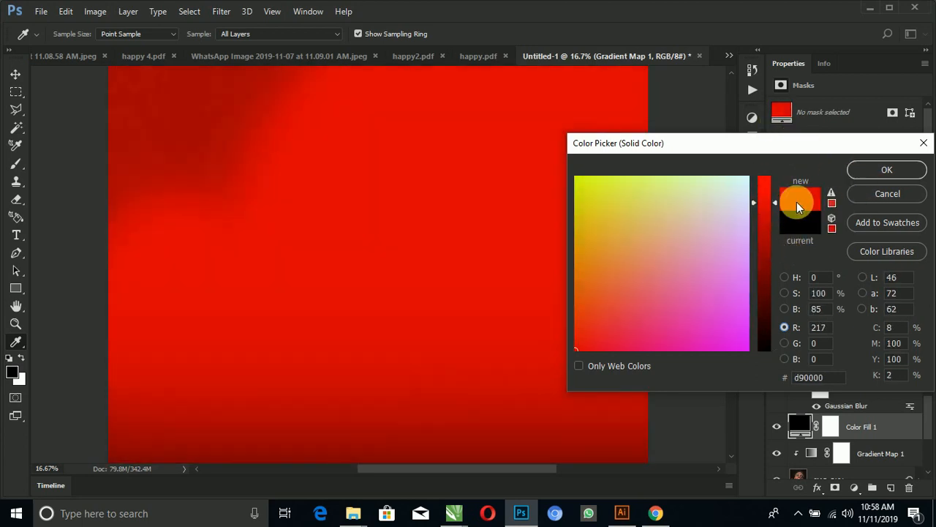
click(888, 170)
Step: Invert the red fill layer's mask to hide the colour, and set up a brush of size 83
click(835, 427)
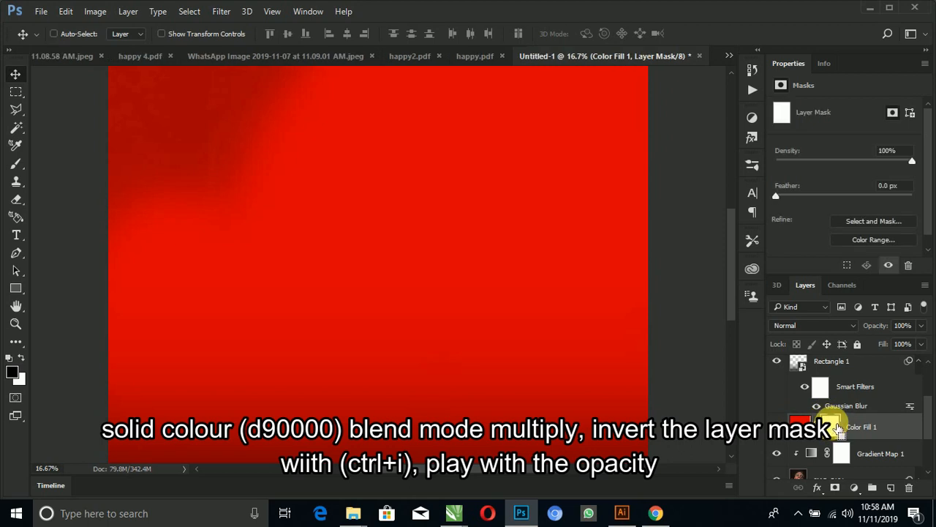
key(ctrl+i)
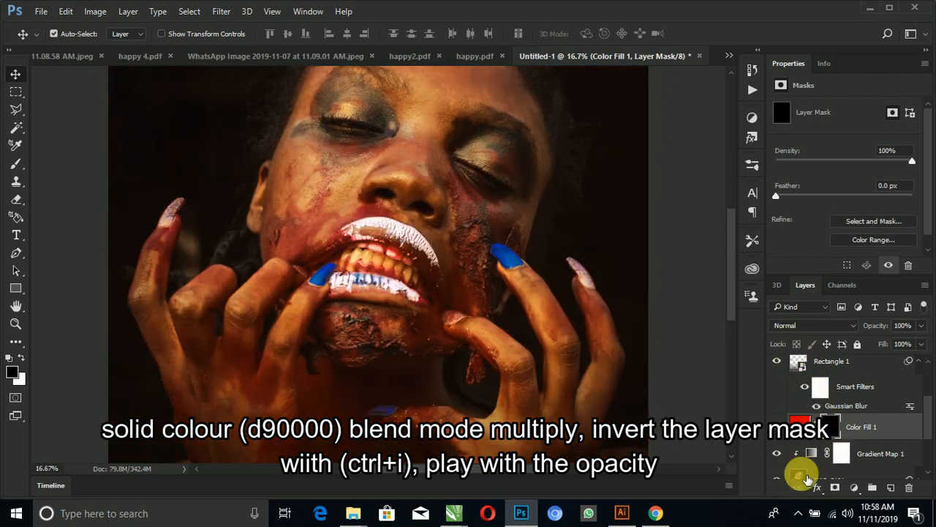
key(b)
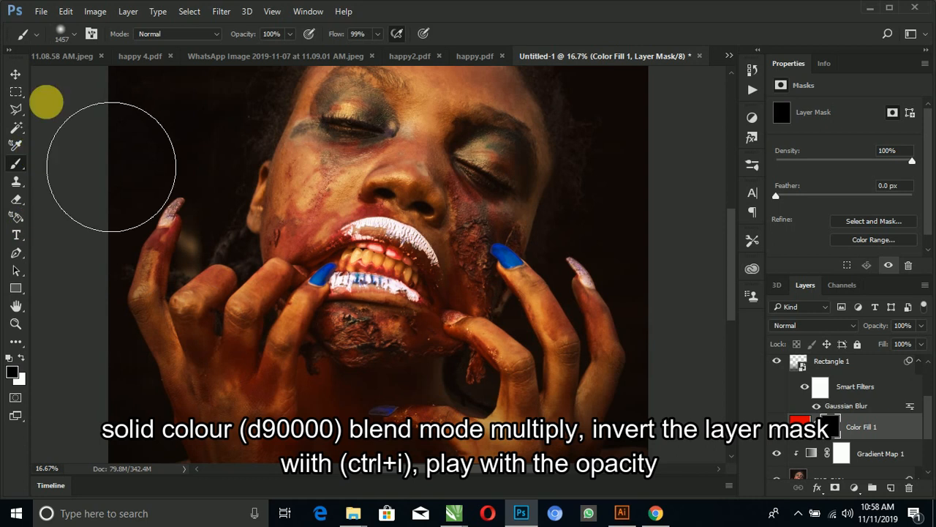
click(75, 38)
click(115, 77)
click(91, 278)
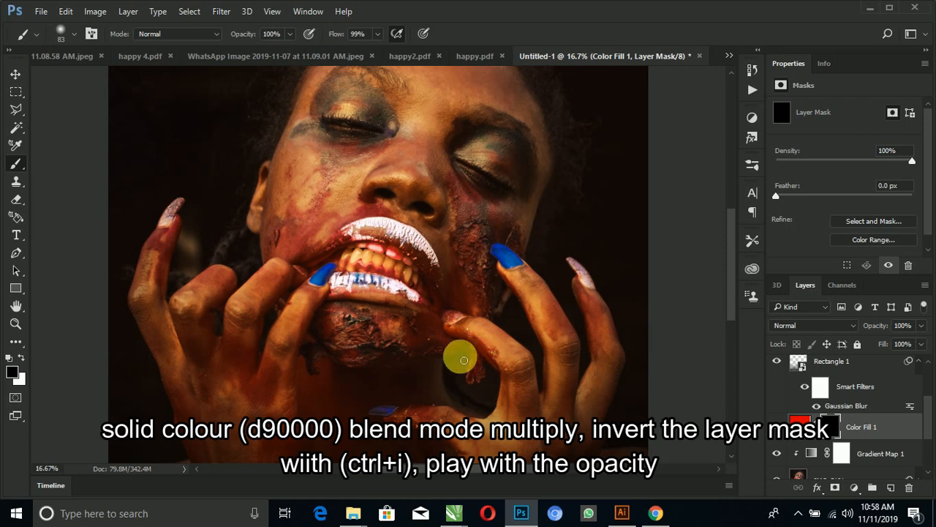
Step: Set the red fill to Overlay and paint white on its mask over the finger, hanging skin and upper lip
click(21, 356)
drag(476, 341, 492, 359)
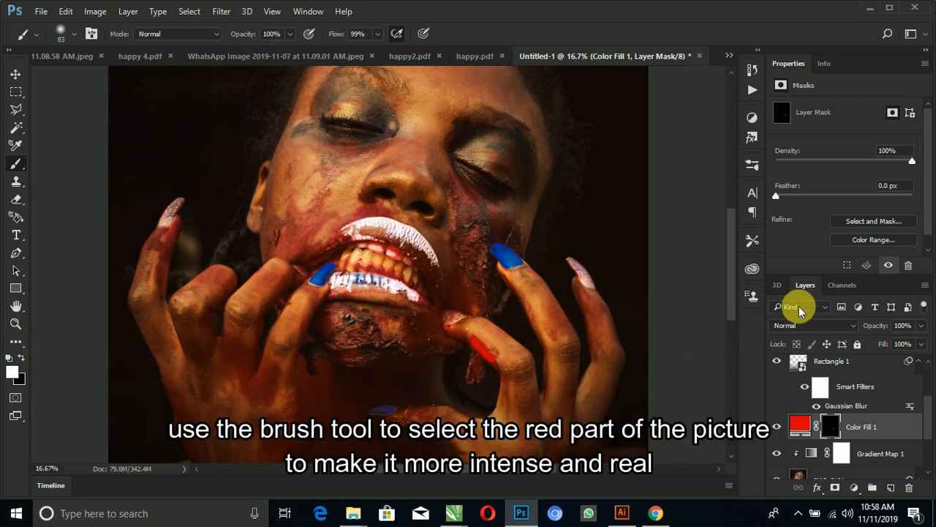
click(790, 326)
click(794, 184)
drag(479, 367, 473, 383)
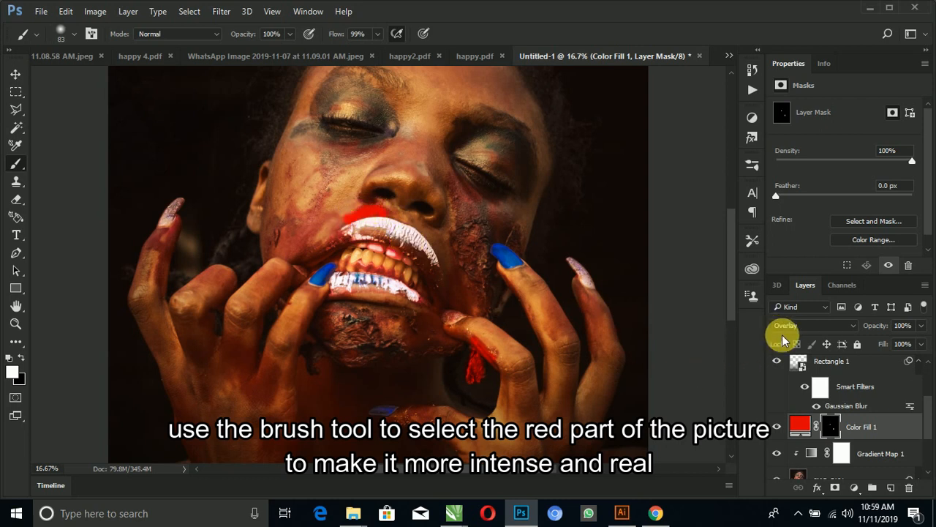
Step: Lower the red fill's opacity to 40% and paint its mask over the chin, cheek wound, fingertip and back of the hand
mouse_move(882, 328)
mouse_down()
mouse_move(857, 344)
mouse_move(874, 333)
mouse_up()
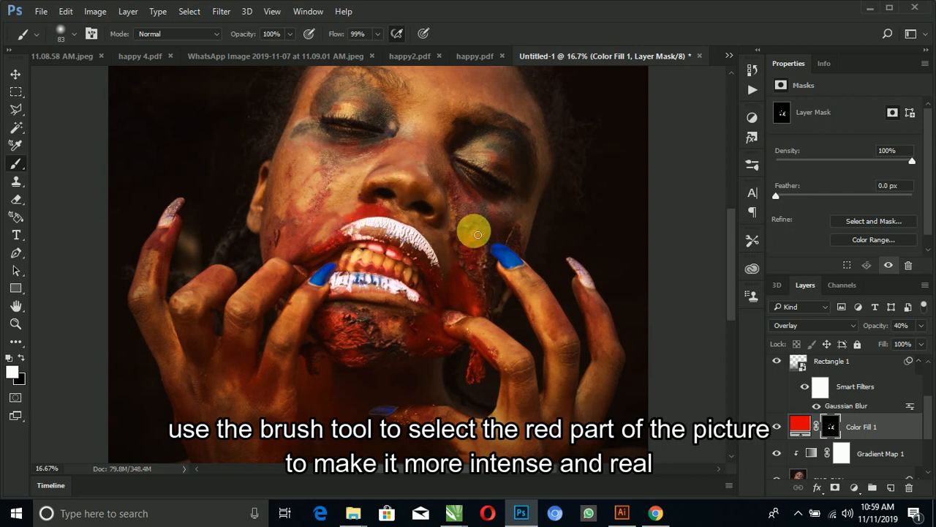
mouse_move(462, 246)
mouse_down()
mouse_move(478, 279)
mouse_move(483, 268)
mouse_move(489, 309)
mouse_move(472, 271)
mouse_move(476, 281)
mouse_move(484, 247)
mouse_move(491, 278)
mouse_up()
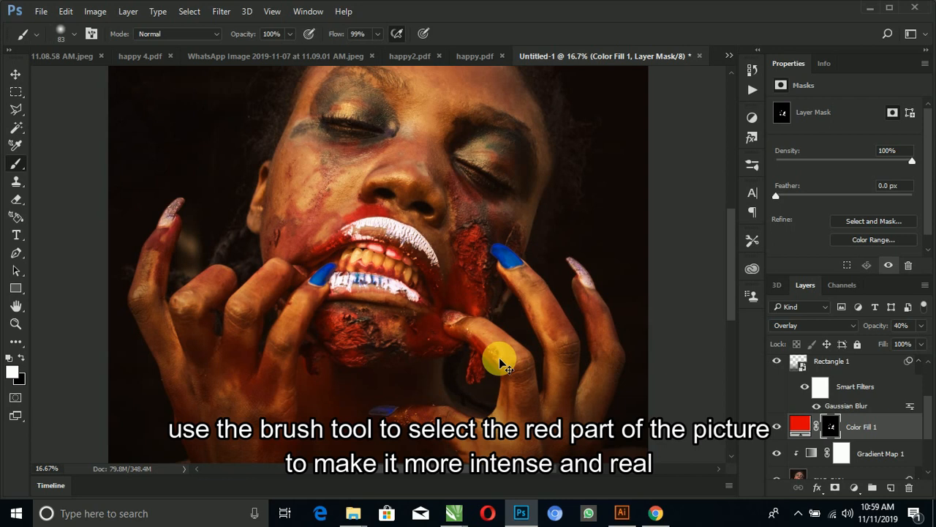
key(ctrl+minus)
key(ctrl+minus)
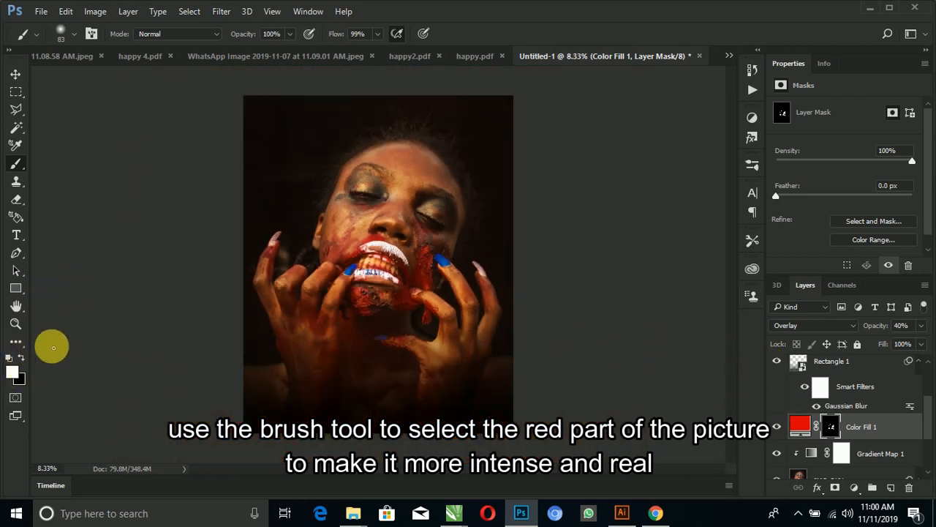
click(279, 249)
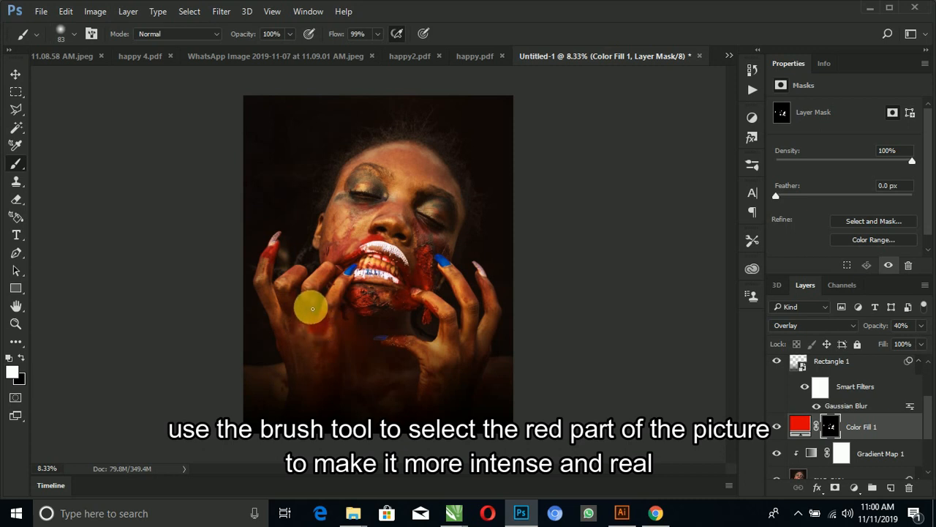
drag(304, 305, 317, 339)
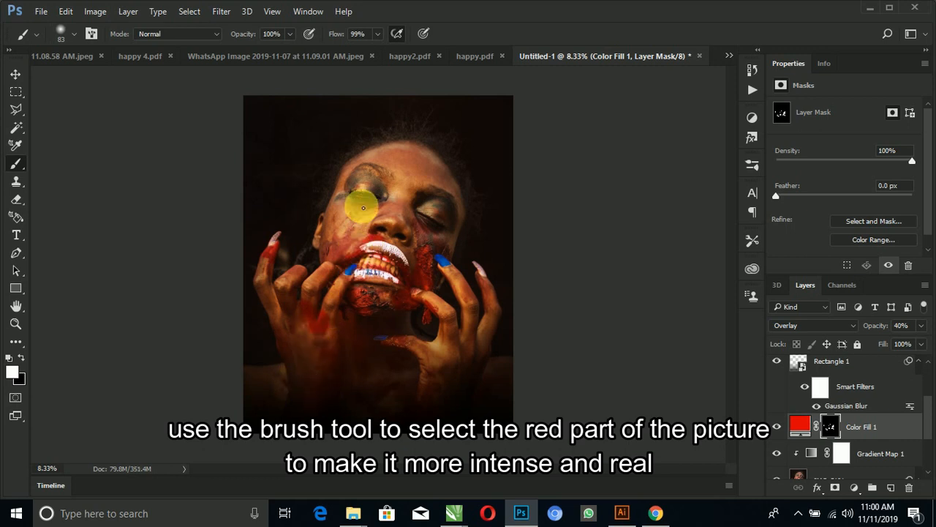
key(ctrl+plus)
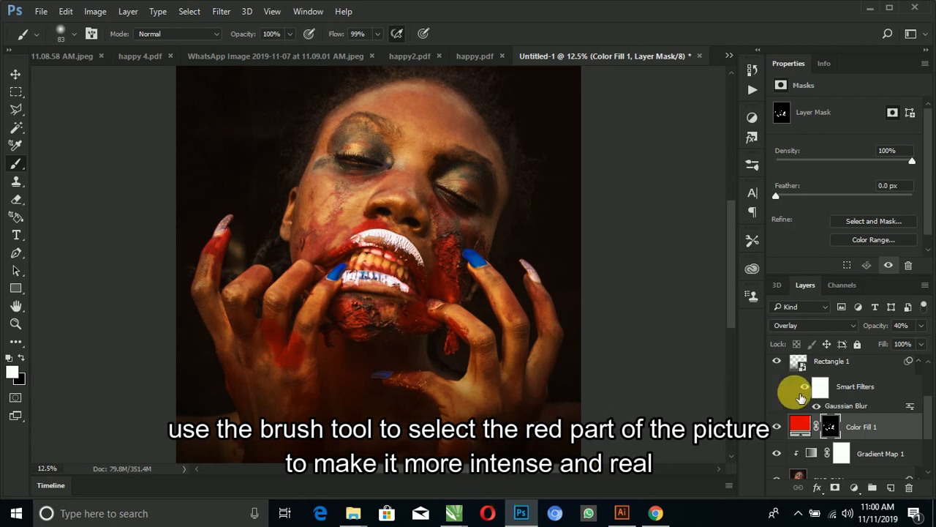
Step: Try the Soft Light, Hard Mix and Vivid Light blend modes on the red fill layer, and return it to Overlay
click(843, 327)
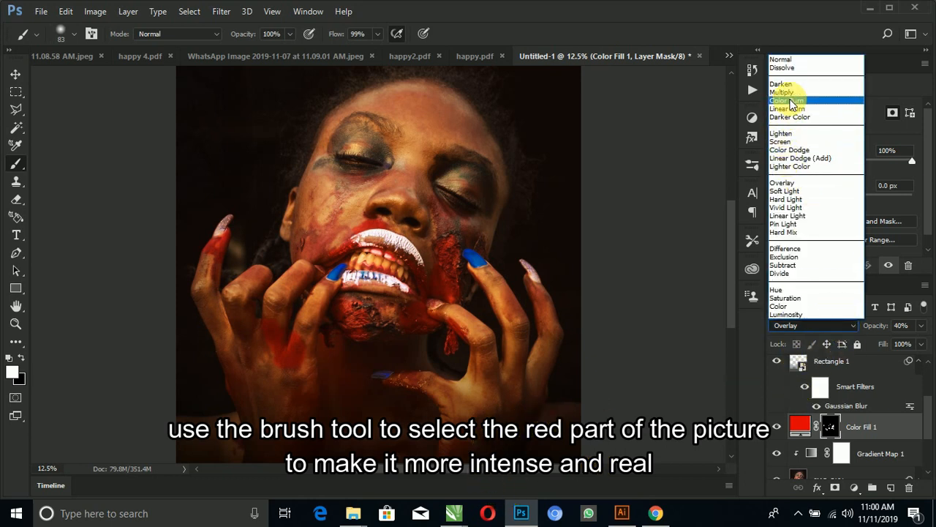
click(795, 191)
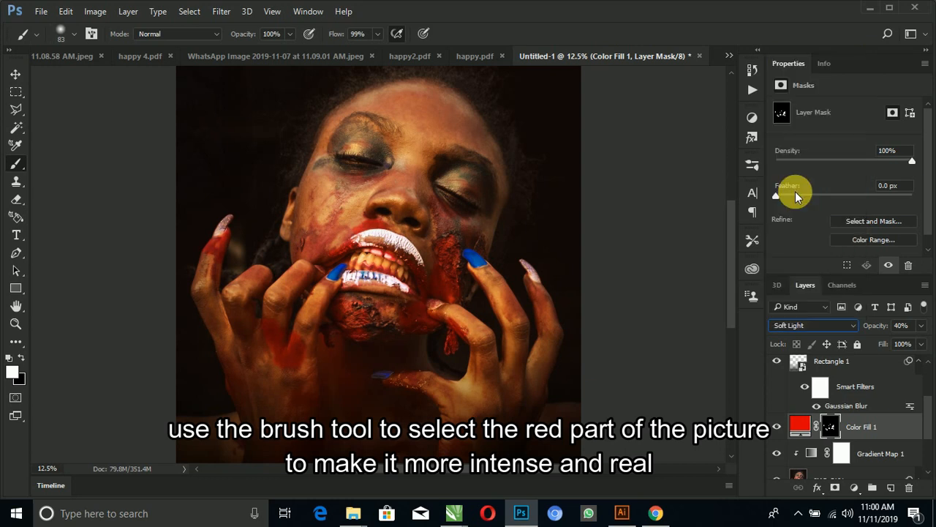
click(820, 328)
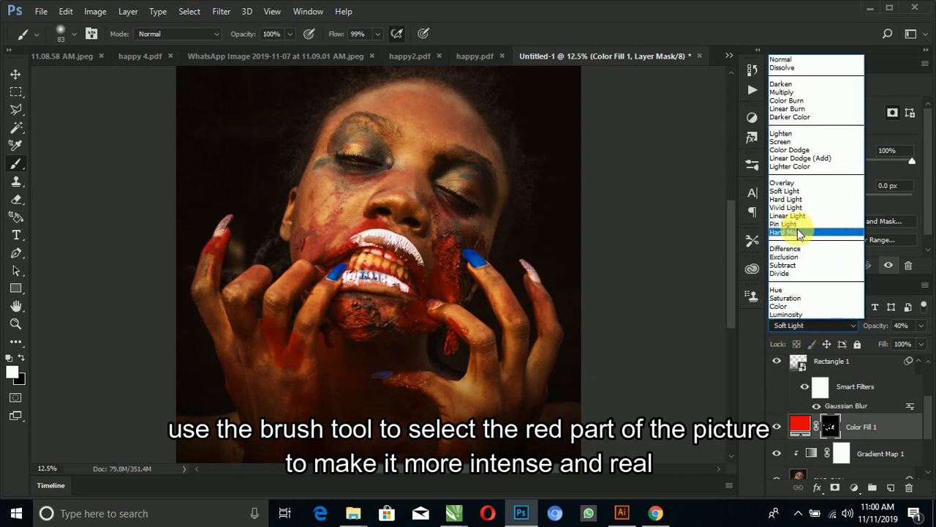
click(798, 231)
click(800, 326)
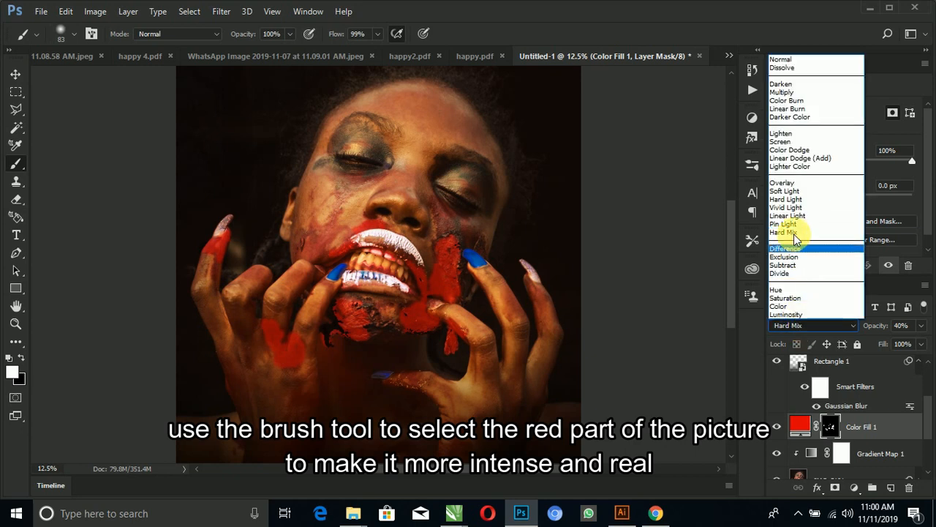
click(787, 207)
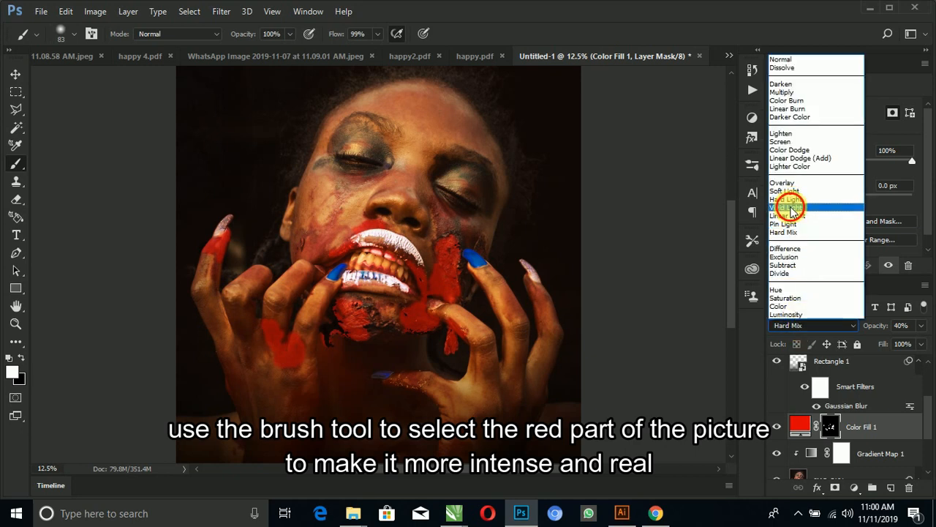
click(797, 324)
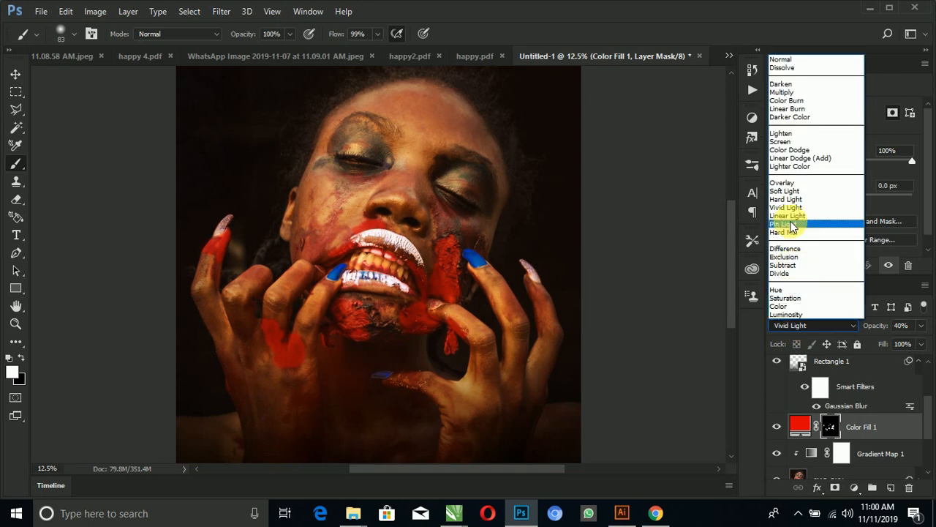
click(790, 181)
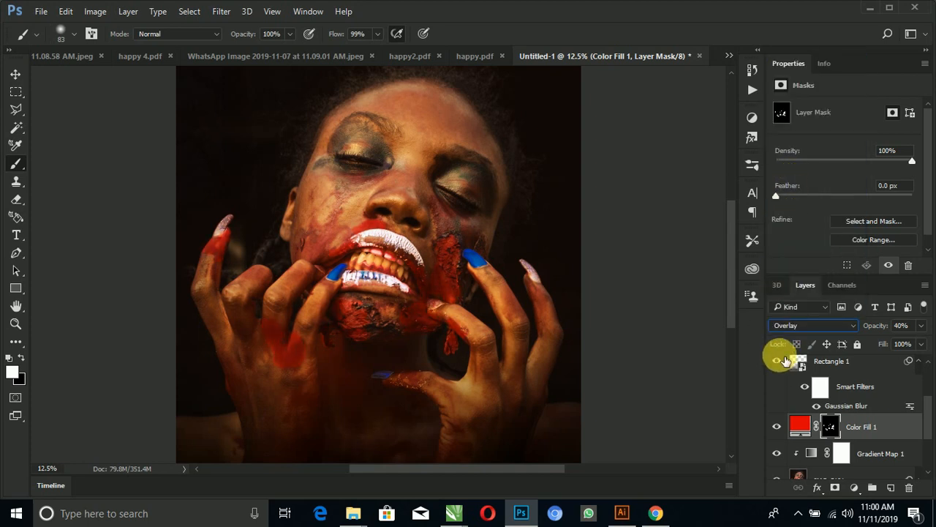
Step: Set the red fill layer's blend mode to Multiply and its opacity to 96%
click(782, 327)
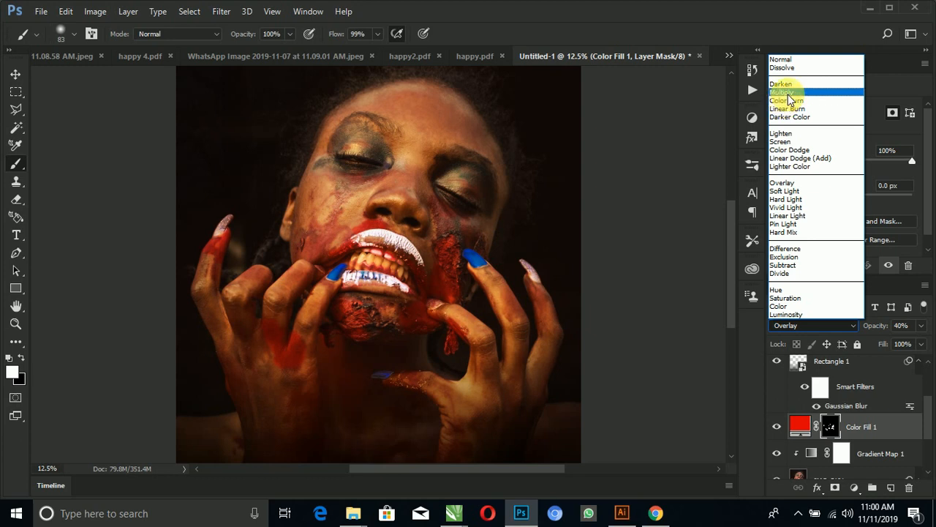
click(783, 92)
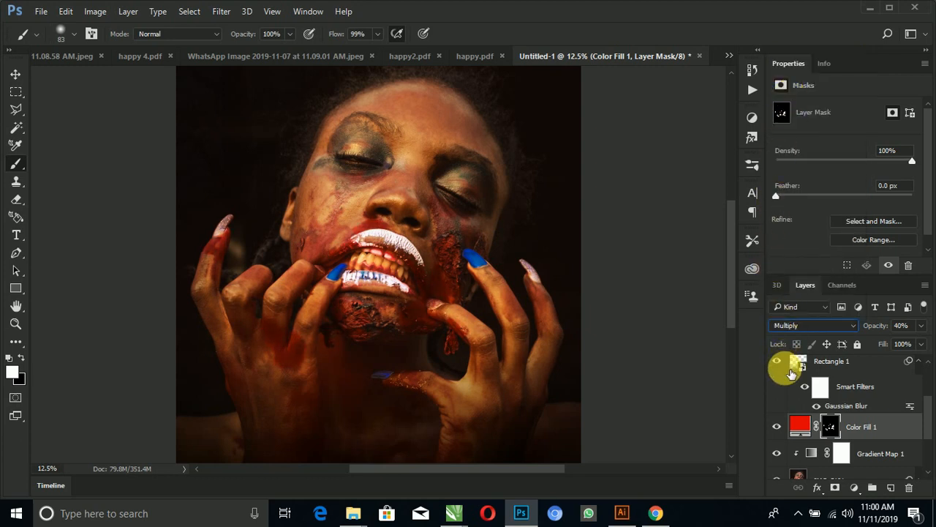
click(783, 426)
click(783, 427)
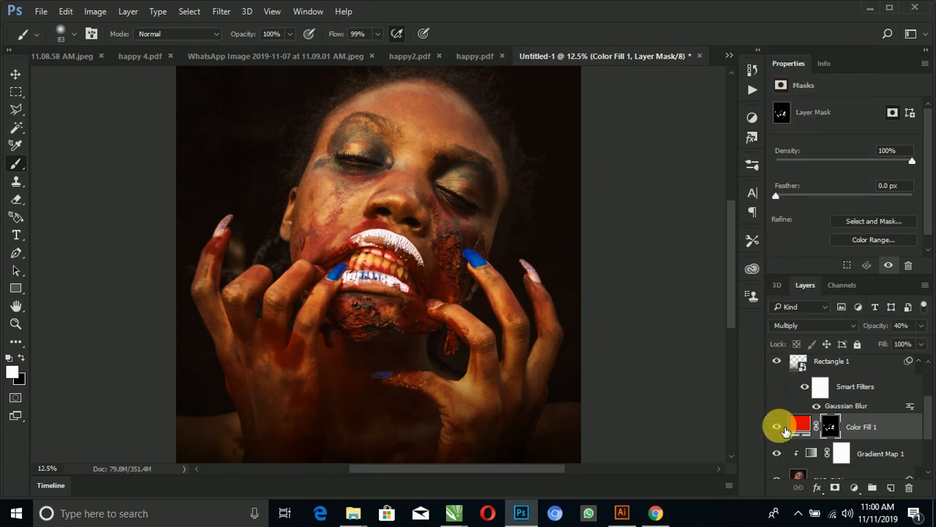
click(808, 326)
click(873, 331)
mouse_move(878, 324)
mouse_down()
mouse_move(903, 330)
mouse_move(878, 330)
mouse_up()
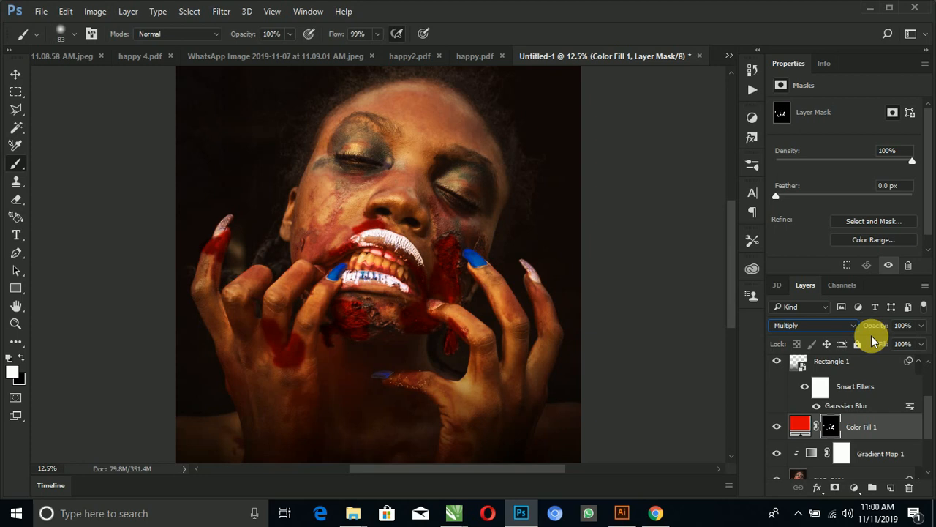
drag(880, 324, 878, 335)
Step: Use Blend If on the red fill, splitting the Underlying Layer white point to 17 / 71
double_click(913, 426)
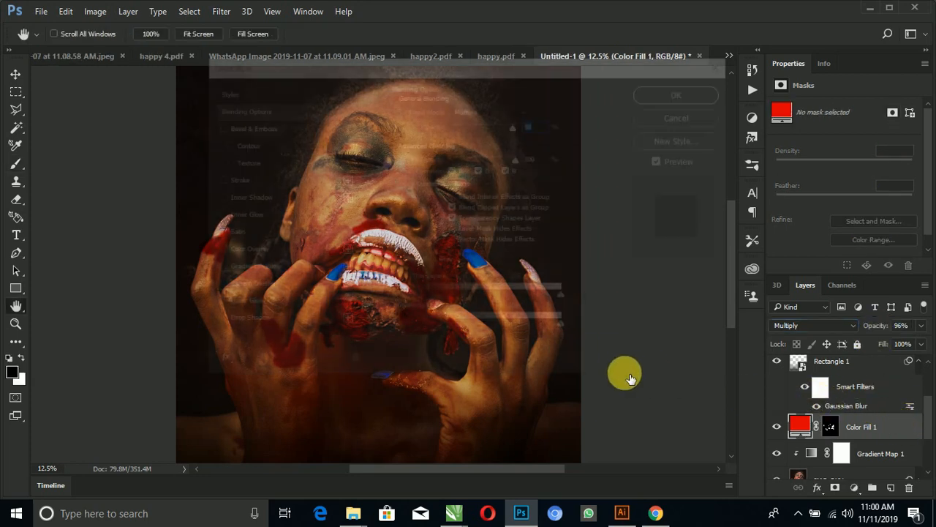
drag(417, 63, 675, 69)
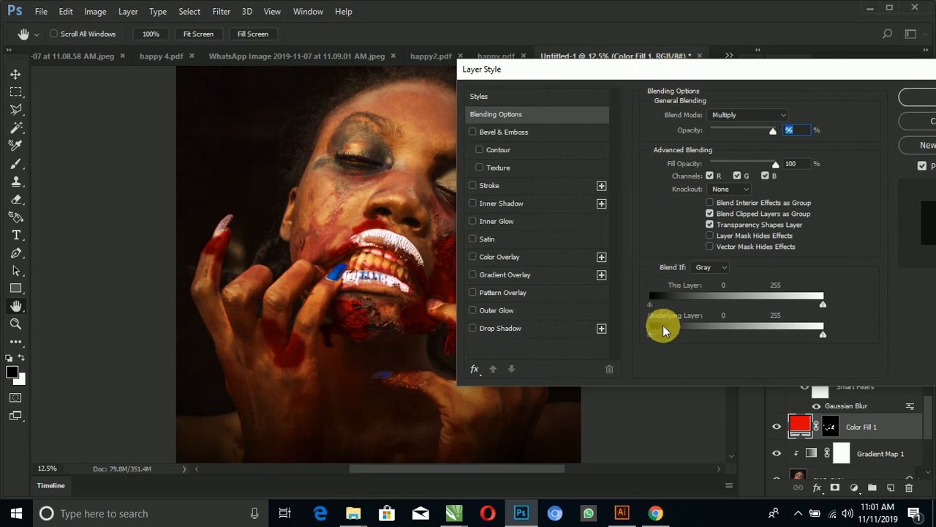
mouse_move(656, 337)
mouse_down()
mouse_move(687, 336)
mouse_move(654, 335)
mouse_up()
drag(822, 334, 698, 334)
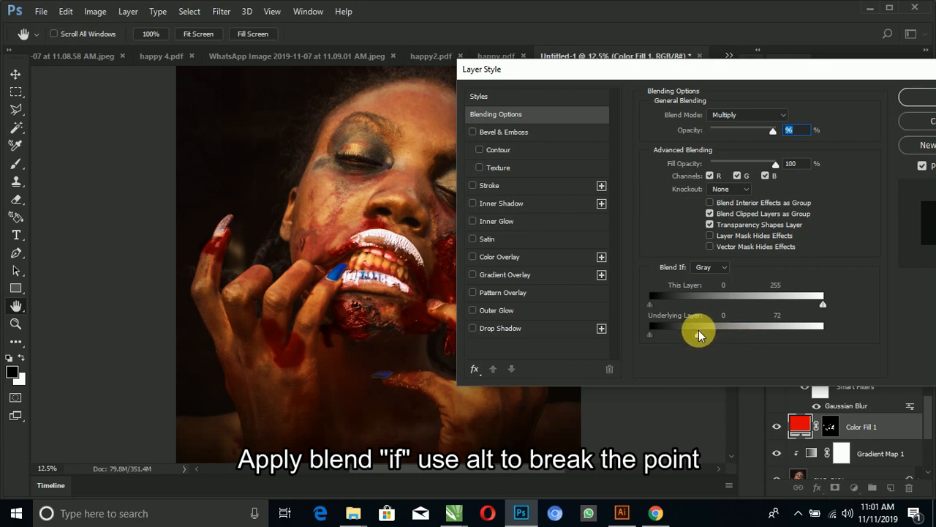
drag(694, 338, 658, 342)
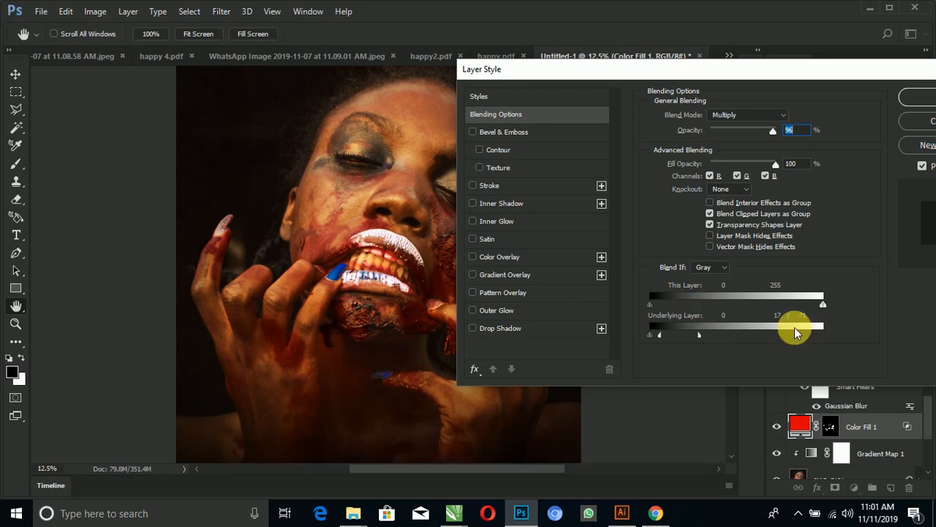
click(918, 97)
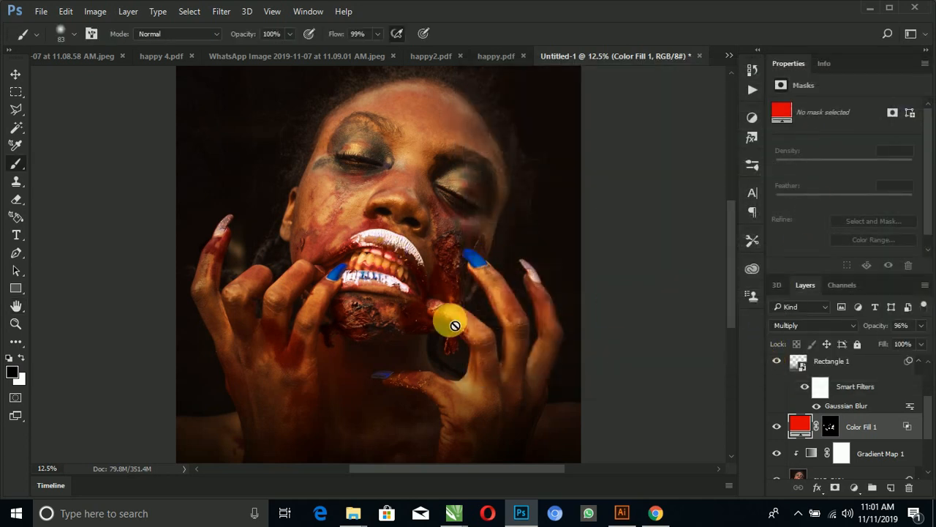
Step: Touch up the first red fill's mask in white on the cheek beside the mouth, and raise the layer's opacity to 100%
click(831, 428)
key(x)
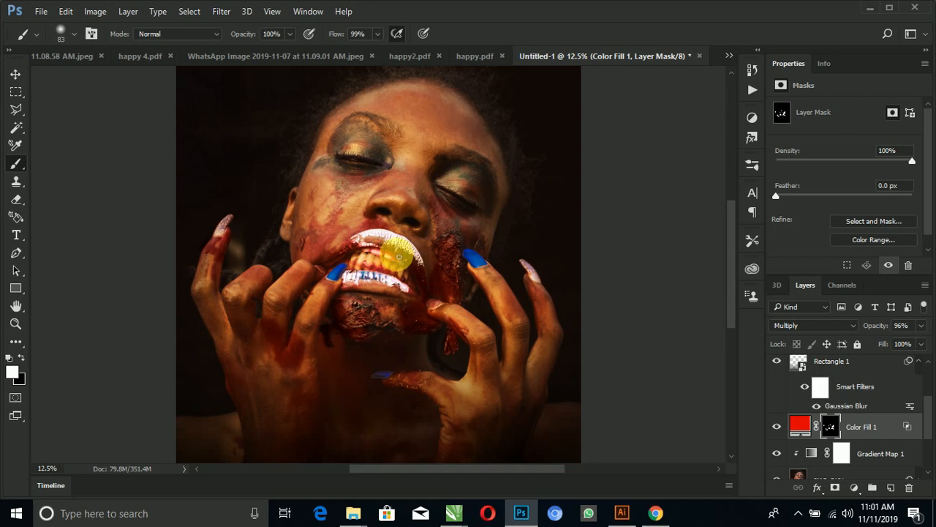
scroll(401, 262, up, 2)
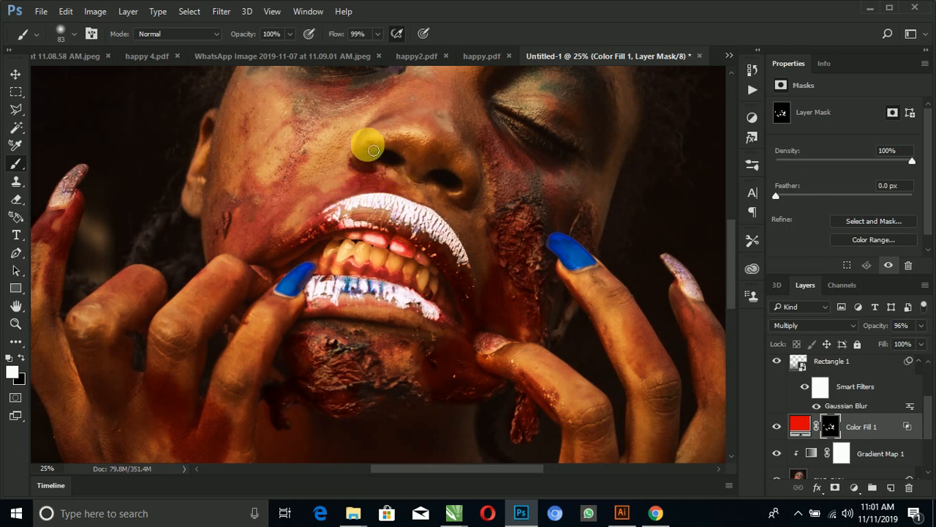
click(245, 232)
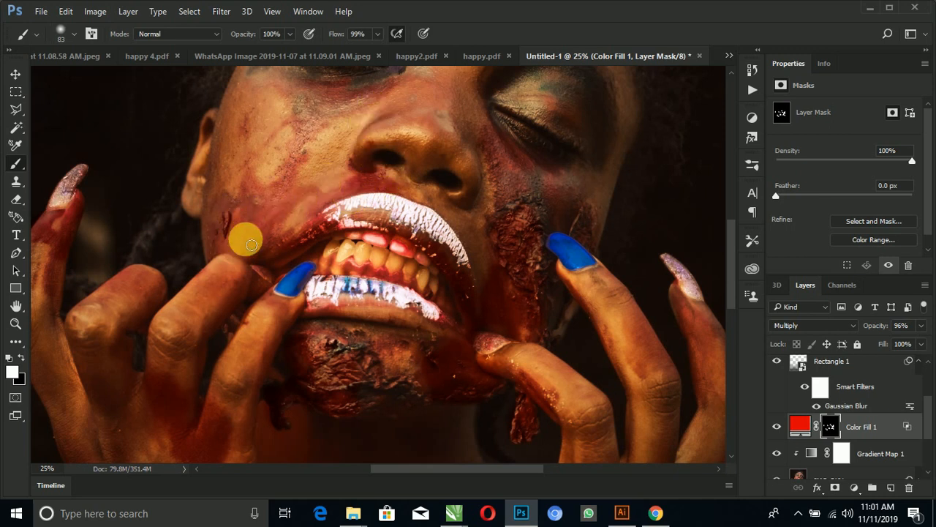
drag(871, 327, 882, 327)
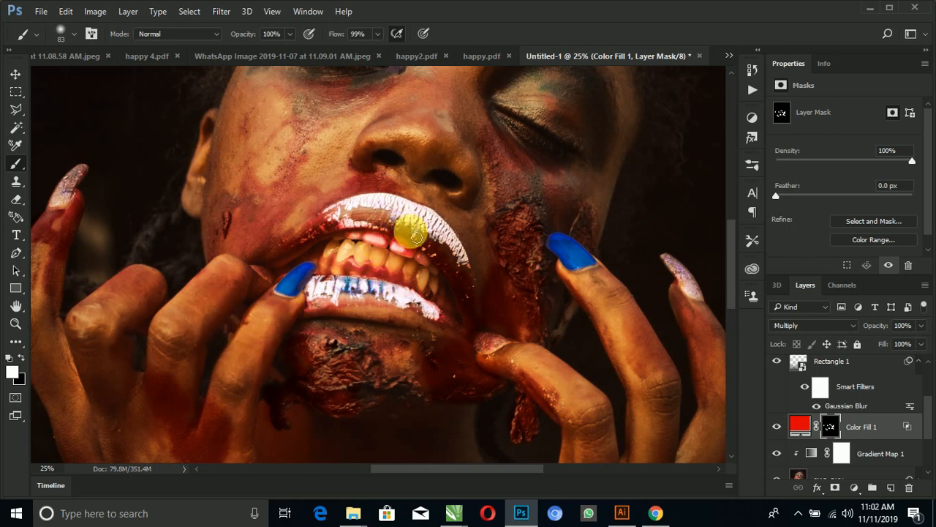
click(801, 424)
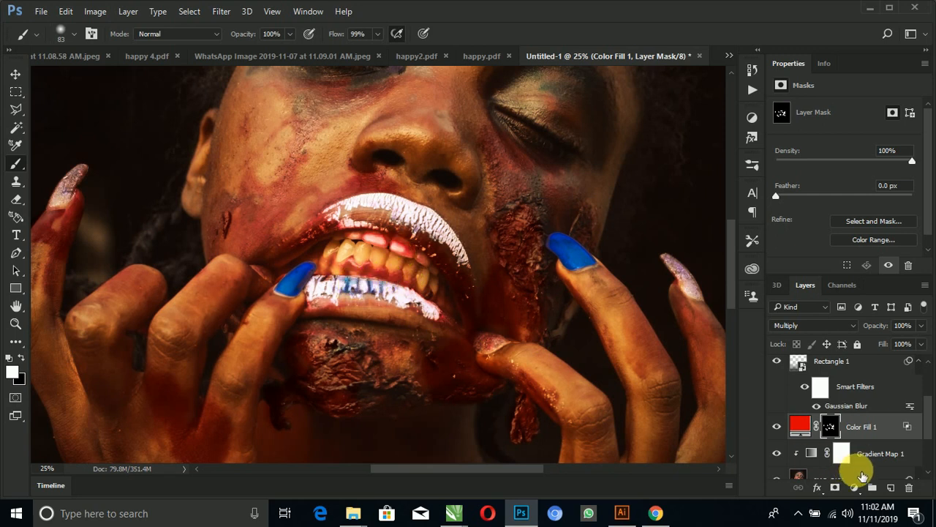
Step: Add a second solid colour fill layer in bright red above the first, and invert its mask to hide the colour
click(854, 487)
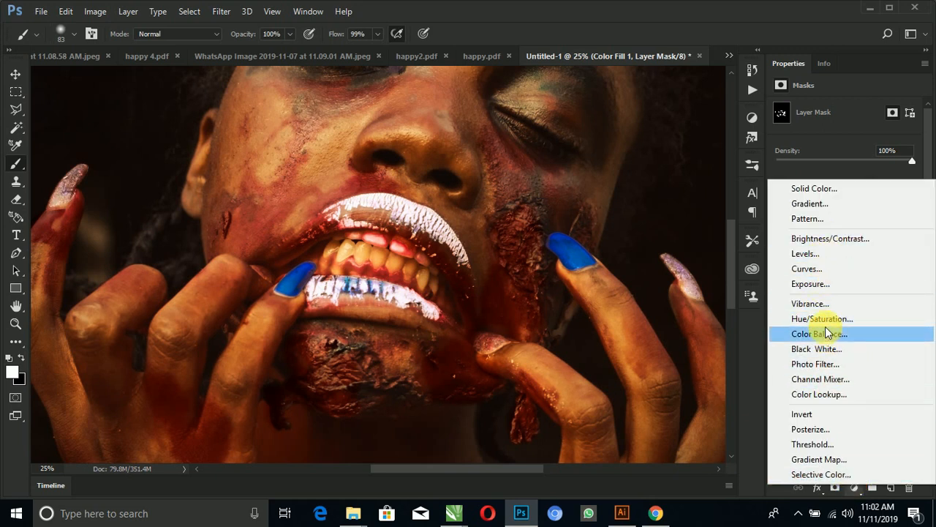
click(828, 189)
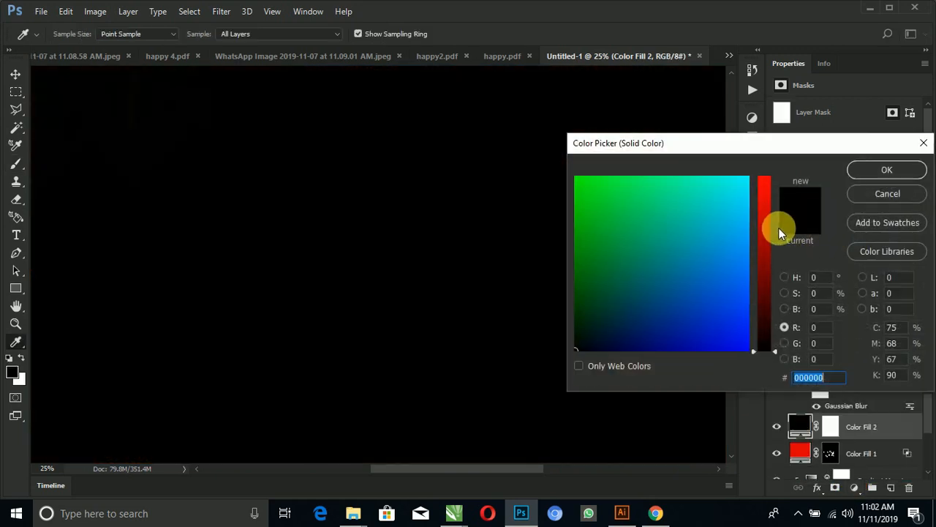
click(769, 196)
click(882, 171)
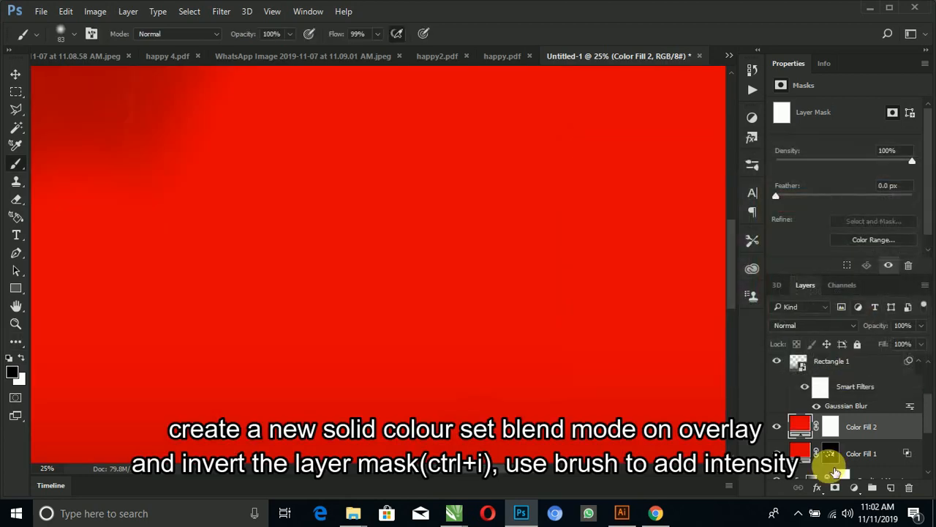
click(831, 427)
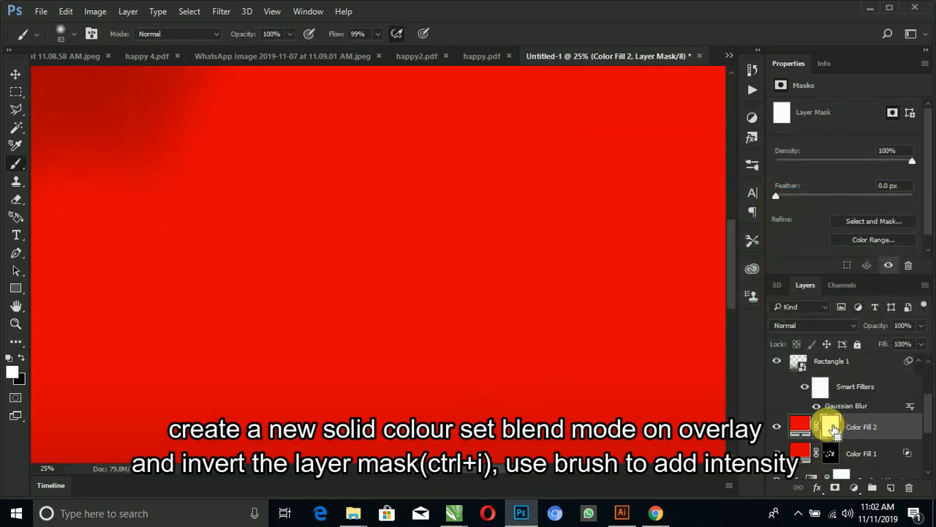
key(ctrl+i)
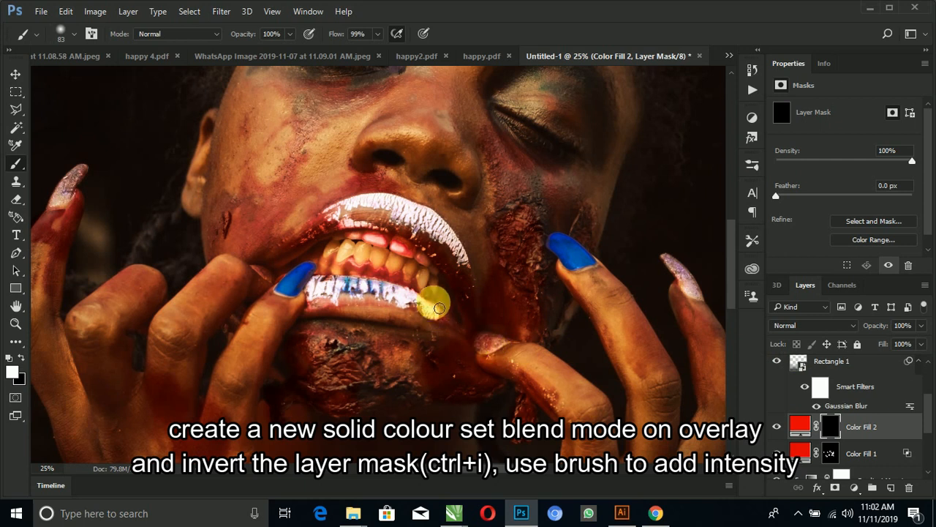
Step: Paint white on the second red fill's mask along the lower gum, and set the layer to Overlay
drag(360, 277, 438, 298)
mouse_move(345, 269)
mouse_down()
mouse_move(309, 261)
mouse_move(322, 275)
mouse_up()
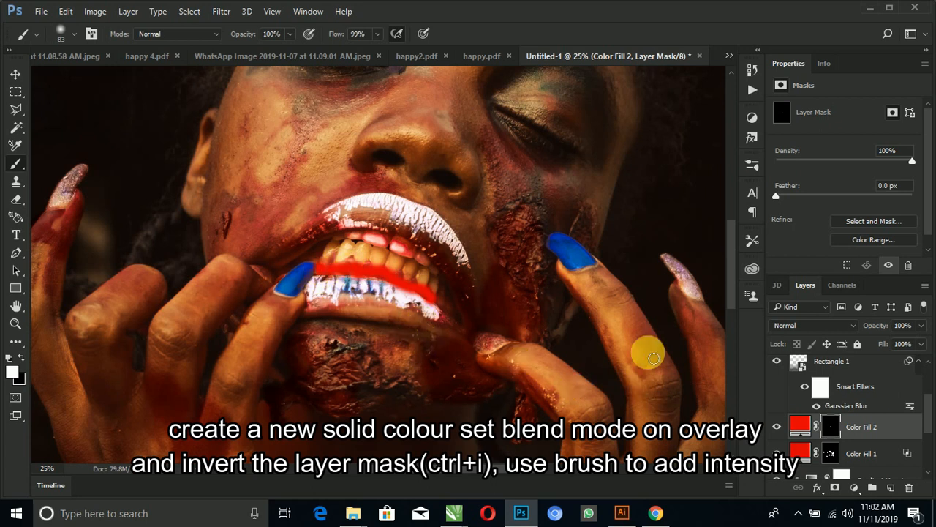
click(779, 325)
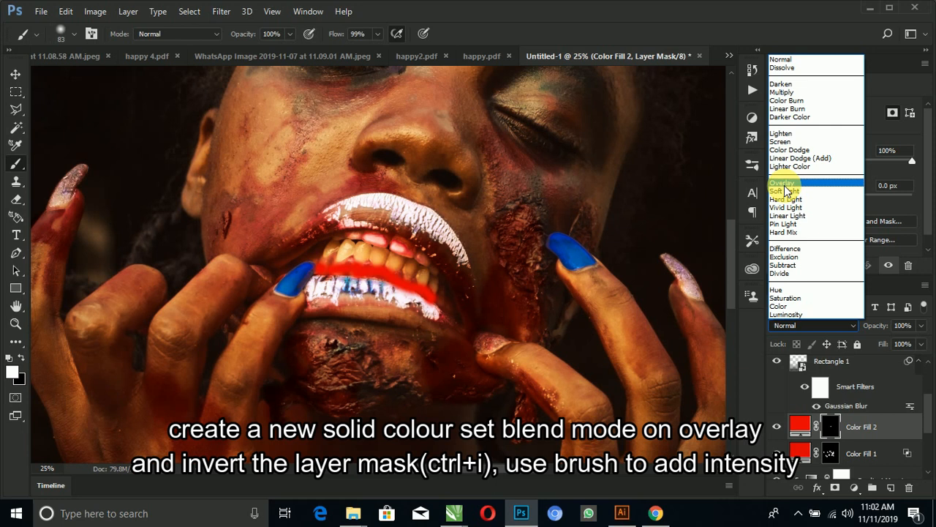
click(782, 182)
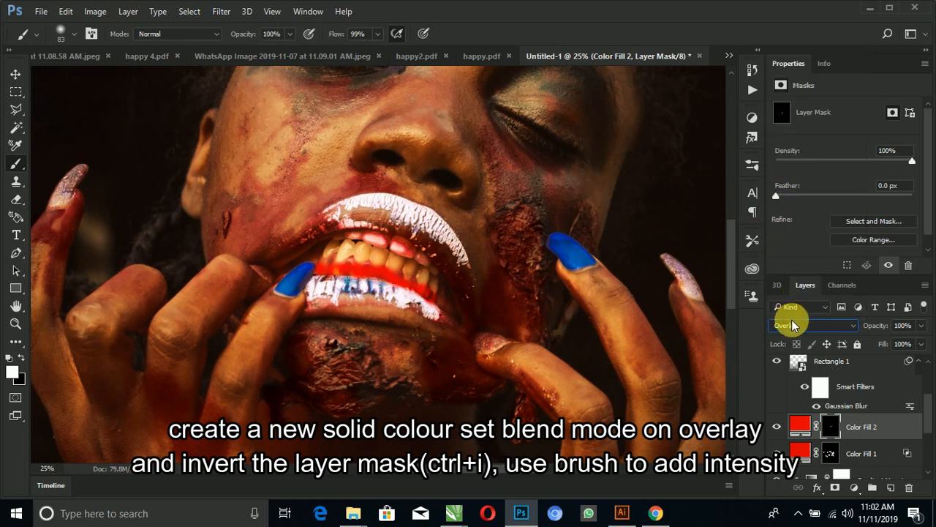
Step: Try the Linear Light and Vivid Light blend modes on the second red fill, and restore Overlay
click(842, 326)
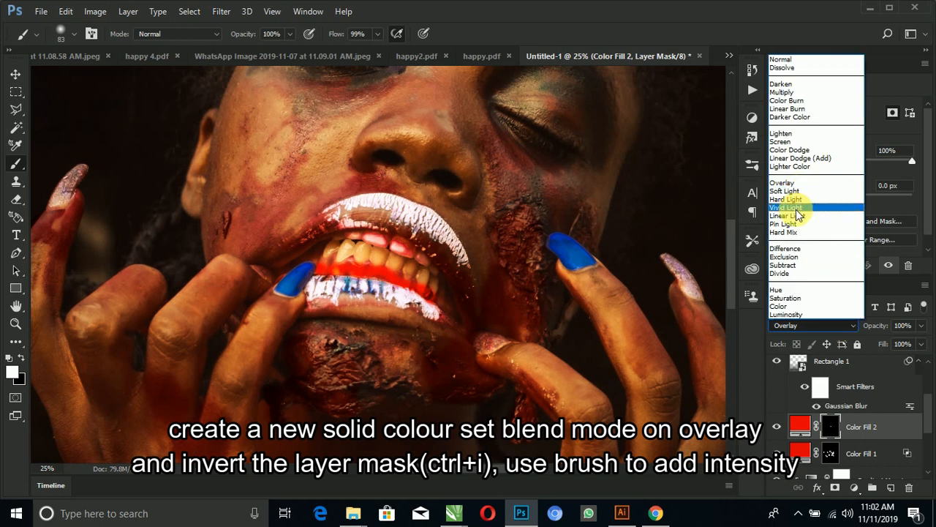
click(796, 214)
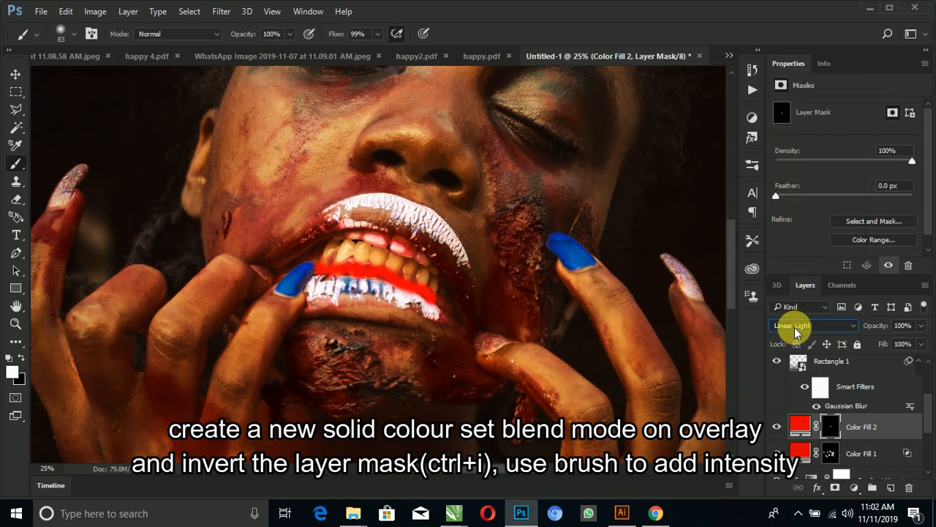
click(796, 325)
click(790, 207)
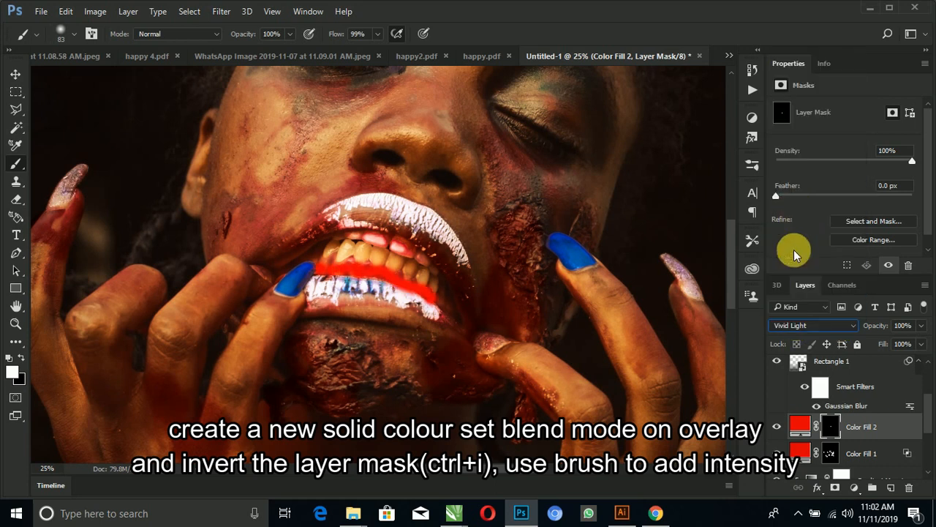
click(803, 327)
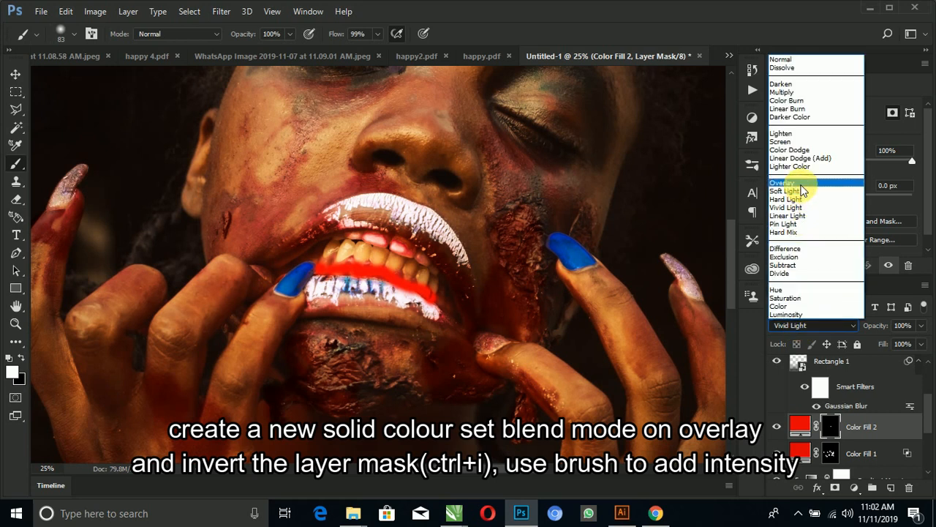
click(804, 188)
Step: Lower the second red fill's opacity to 52% and paint its mask at the corner of the mouth beside the fingertip
click(842, 326)
click(877, 326)
mouse_move(876, 326)
mouse_down()
mouse_move(853, 329)
mouse_move(866, 335)
mouse_move(874, 326)
mouse_up()
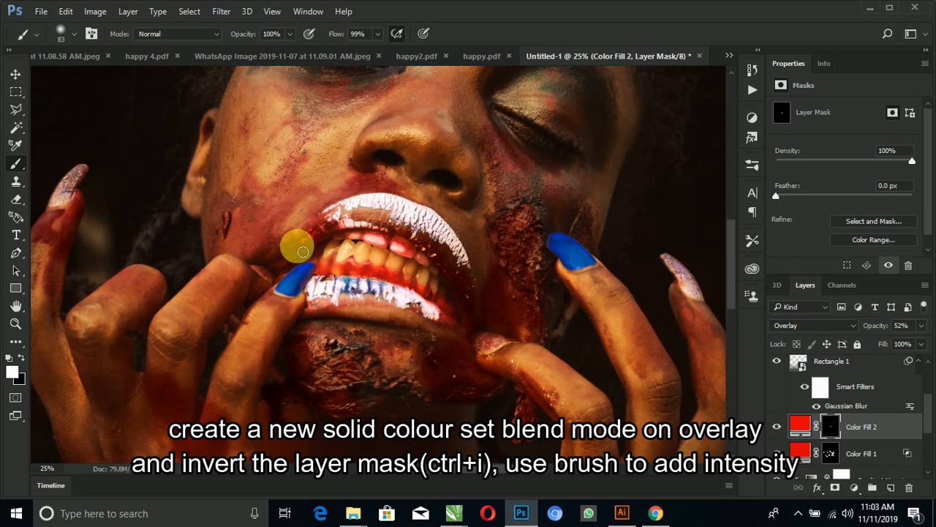
mouse_move(274, 263)
mouse_down()
mouse_move(300, 267)
mouse_move(309, 251)
mouse_up()
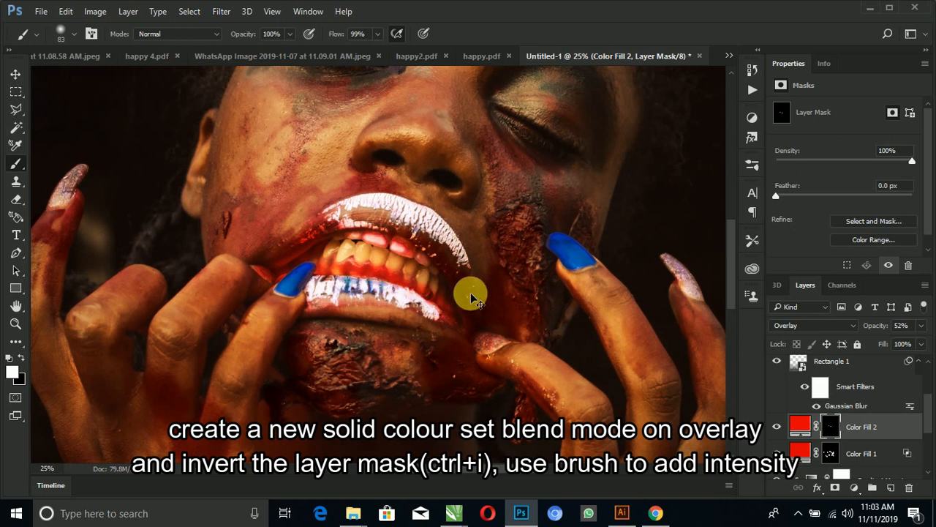
Step: Paint white on the second red fill's mask over the wound on the chin
key(ctrl+minus)
key(ctrl+minus)
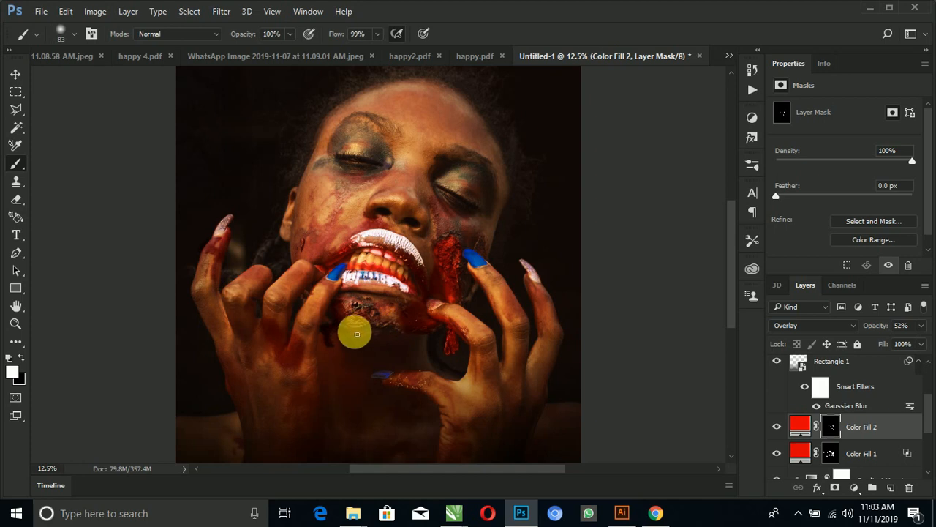
mouse_move(342, 321)
mouse_down()
mouse_move(368, 320)
mouse_move(343, 307)
mouse_move(331, 345)
mouse_move(334, 330)
mouse_move(379, 311)
mouse_up()
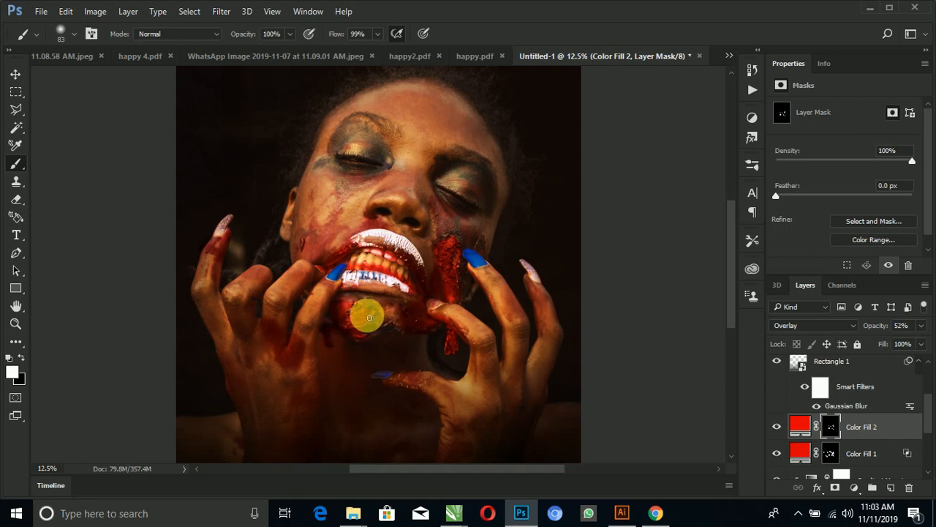
mouse_move(361, 307)
mouse_down()
mouse_move(340, 308)
mouse_move(370, 311)
mouse_move(337, 302)
mouse_move(374, 324)
mouse_move(364, 330)
mouse_move(395, 328)
mouse_move(368, 317)
mouse_move(407, 326)
mouse_up()
scroll(408, 327, down, 1)
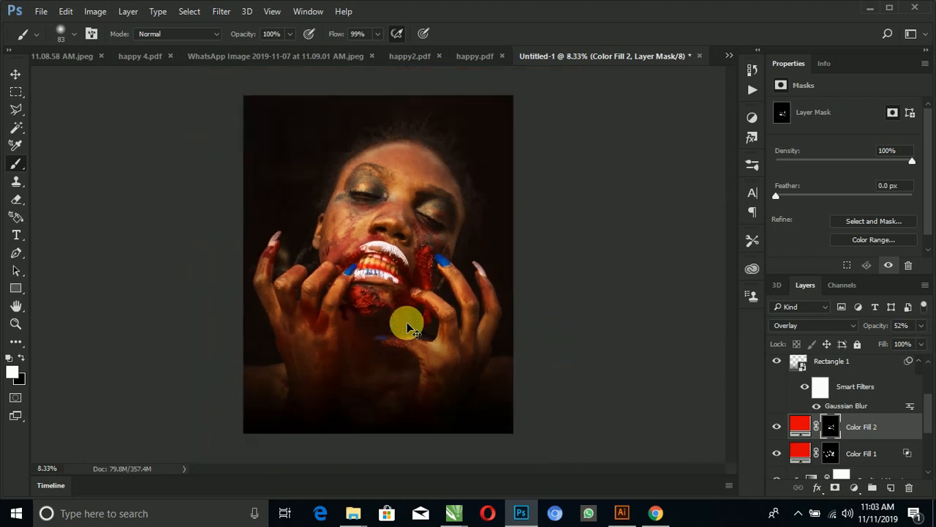
key(ctrl+plus)
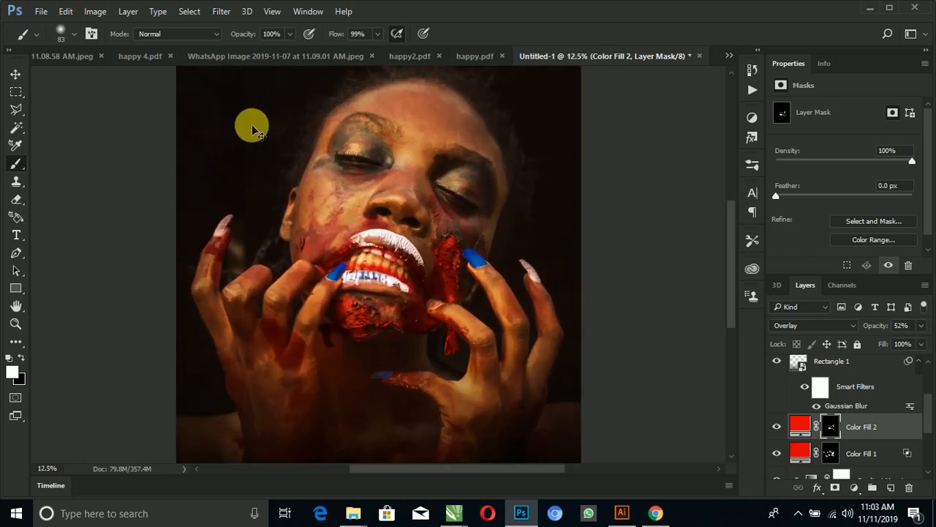
Step: Paint white on the second red fill's mask over both eyelids to colour them red
drag(734, 288, 730, 259)
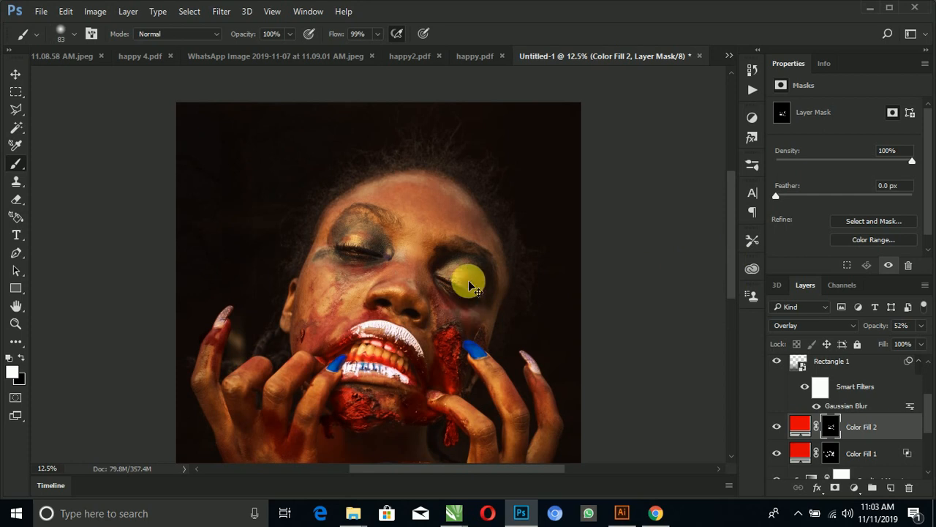
key(ctrl+plus)
key(ctrl+plus)
key(ctrl+plus)
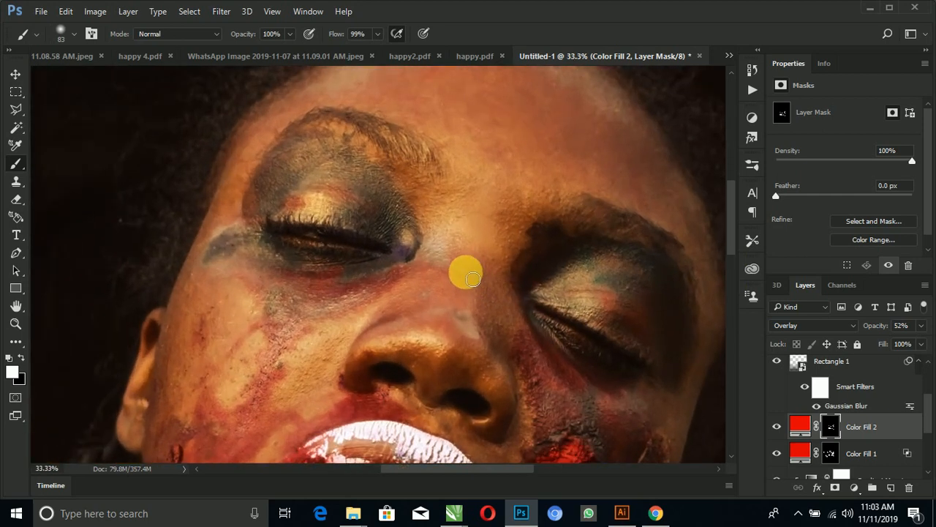
mouse_move(297, 208)
mouse_down()
mouse_move(355, 198)
mouse_move(335, 193)
mouse_move(292, 199)
mouse_move(344, 199)
mouse_move(314, 203)
mouse_move(358, 213)
mouse_move(313, 218)
mouse_move(277, 207)
mouse_move(313, 202)
mouse_move(351, 219)
mouse_up()
mouse_move(567, 300)
mouse_down()
mouse_move(595, 299)
mouse_move(658, 327)
mouse_move(599, 310)
mouse_move(637, 327)
mouse_move(604, 321)
mouse_move(623, 329)
mouse_move(545, 296)
mouse_move(577, 301)
mouse_up()
mouse_move(655, 352)
mouse_down()
mouse_move(585, 320)
mouse_move(651, 341)
mouse_move(635, 323)
mouse_move(654, 340)
mouse_up()
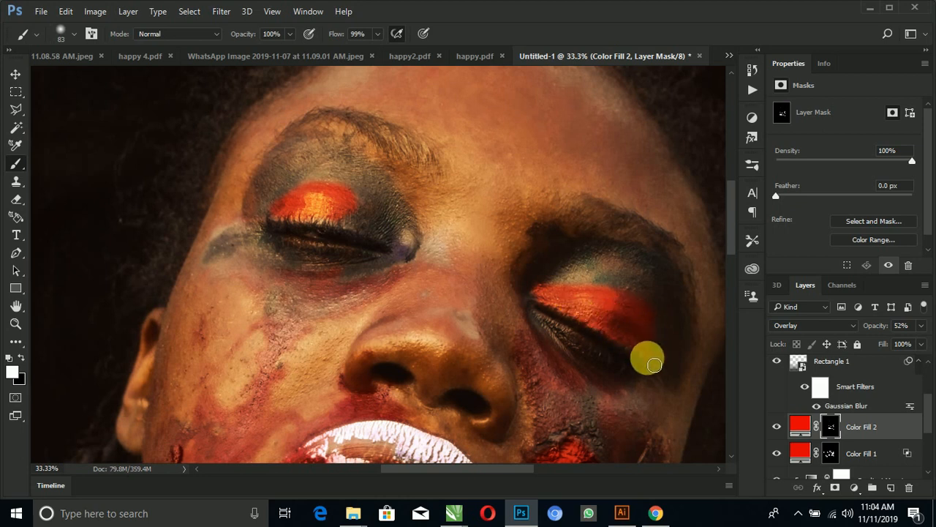
Step: Paint the second red fill's mask over the cheek wound around the blue fingernail, and lower the layer's opacity to 31%
scroll(732, 249, down, 3)
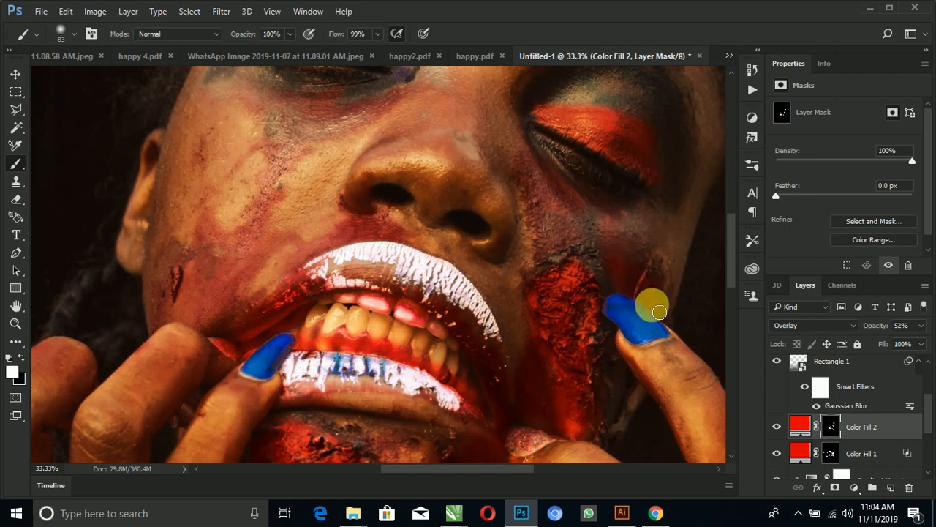
mouse_move(596, 257)
mouse_down()
mouse_move(550, 261)
mouse_move(579, 248)
mouse_up()
mouse_move(629, 364)
mouse_down()
mouse_move(615, 410)
mouse_move(625, 389)
mouse_move(636, 393)
mouse_move(615, 376)
mouse_move(587, 276)
mouse_move(604, 286)
mouse_move(576, 269)
mouse_move(547, 269)
mouse_move(600, 275)
mouse_move(595, 269)
mouse_move(619, 312)
mouse_move(612, 296)
mouse_move(605, 334)
mouse_move(620, 385)
mouse_move(611, 430)
mouse_up()
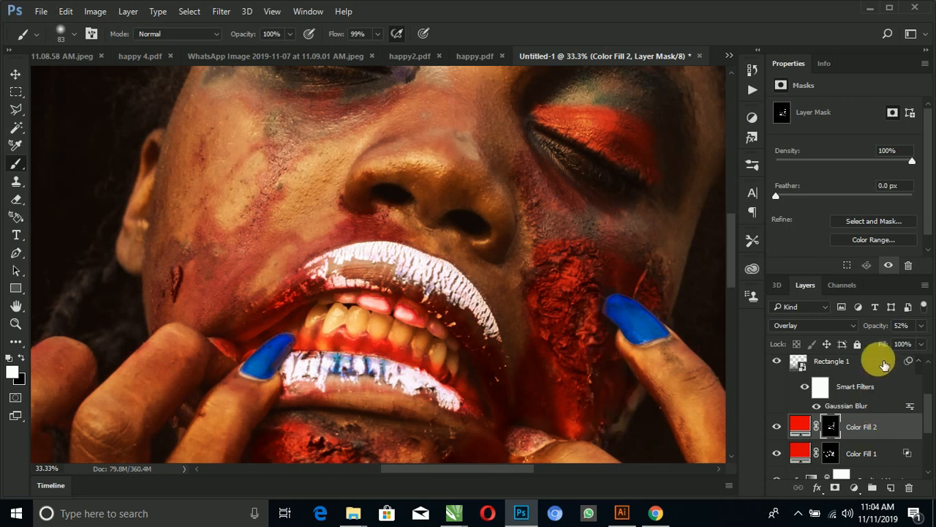
mouse_move(880, 329)
mouse_down()
mouse_move(870, 341)
mouse_move(882, 327)
mouse_up()
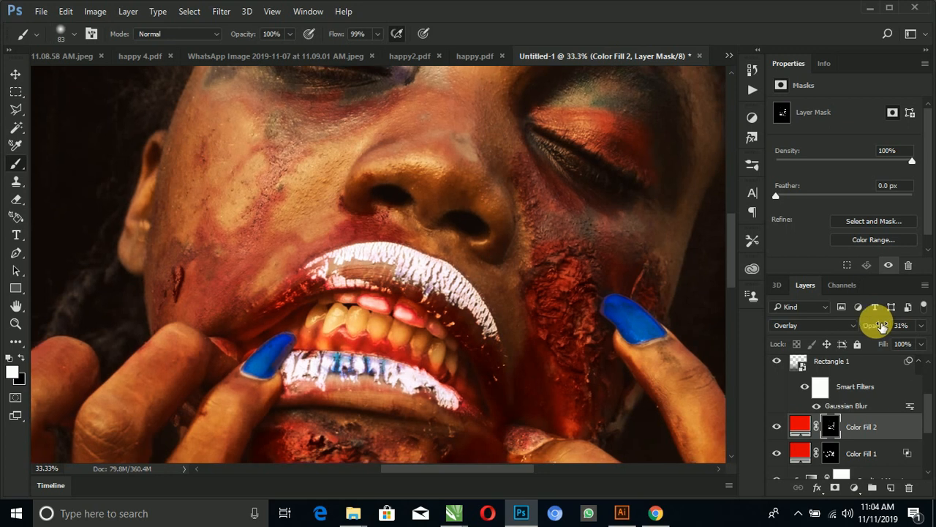
Step: Examine the red eyelids and wounds close up and across the whole poster
key(ctrl+minus)
key(ctrl+minus)
key(ctrl+minus)
key(ctrl+minus)
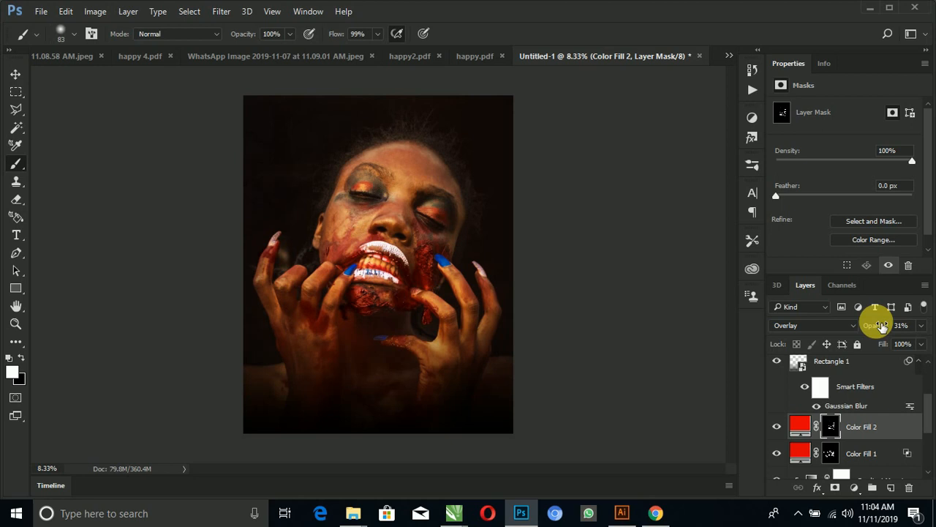
key(ctrl+plus)
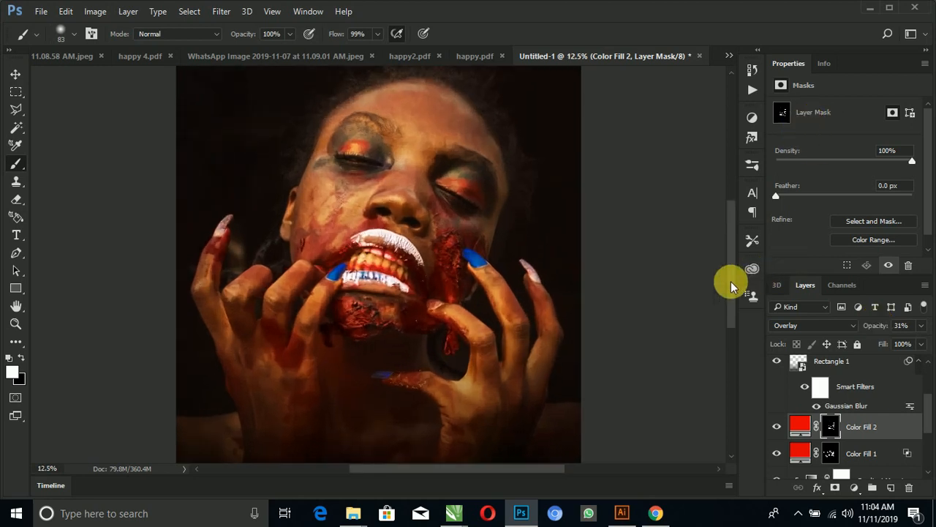
drag(737, 285, 750, 240)
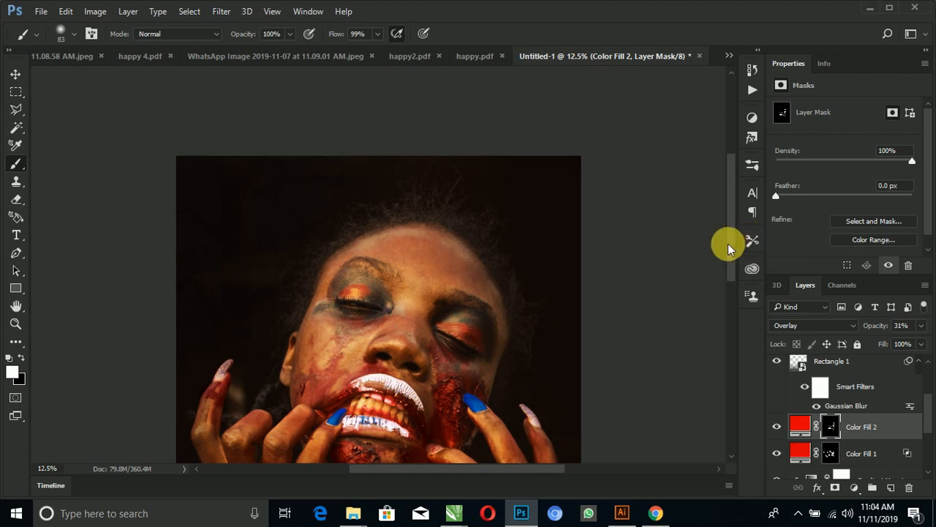
key(ctrl+minus)
key(ctrl+minus)
key(ctrl+plus)
key(ctrl+plus)
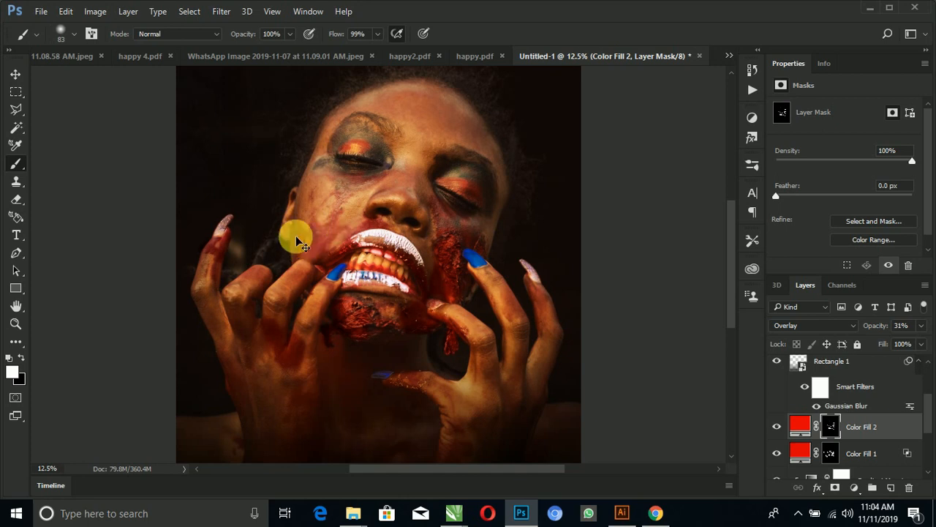
key(ctrl+minus)
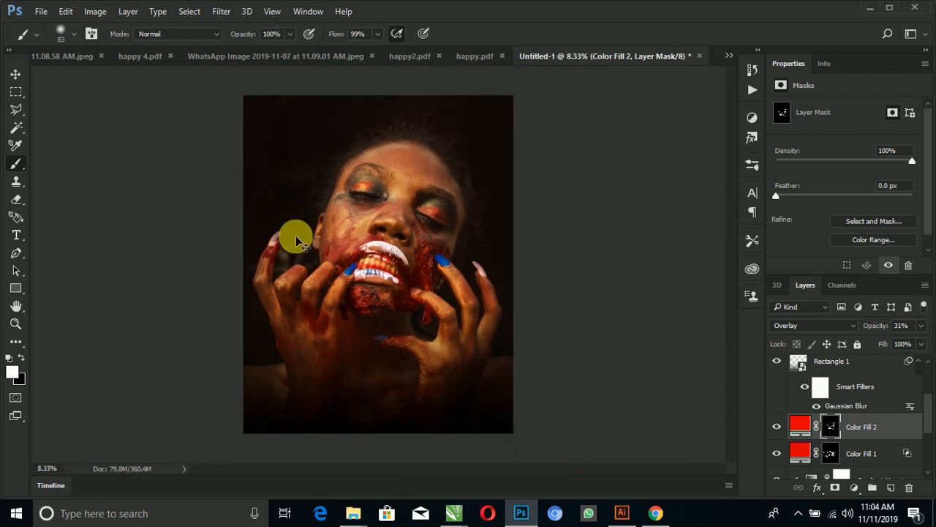
click(16, 74)
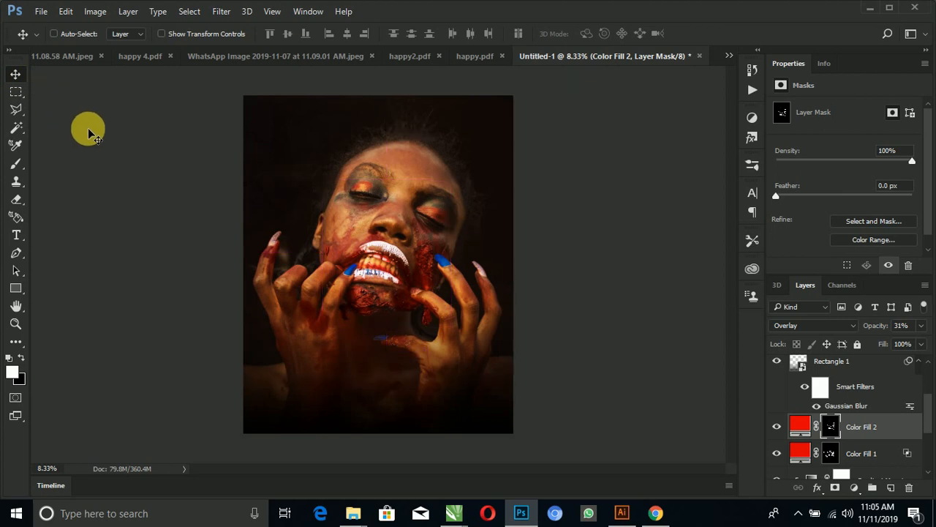
click(580, 279)
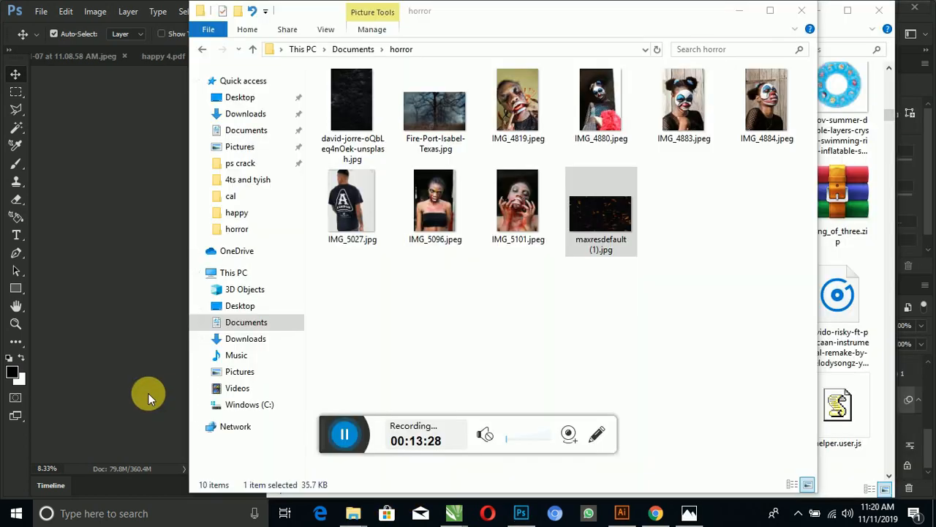
Step: Return to the poster and open the Camera Raw Filter on the IMG_5101 portrait layer, setting Clarity to +100
click(147, 393)
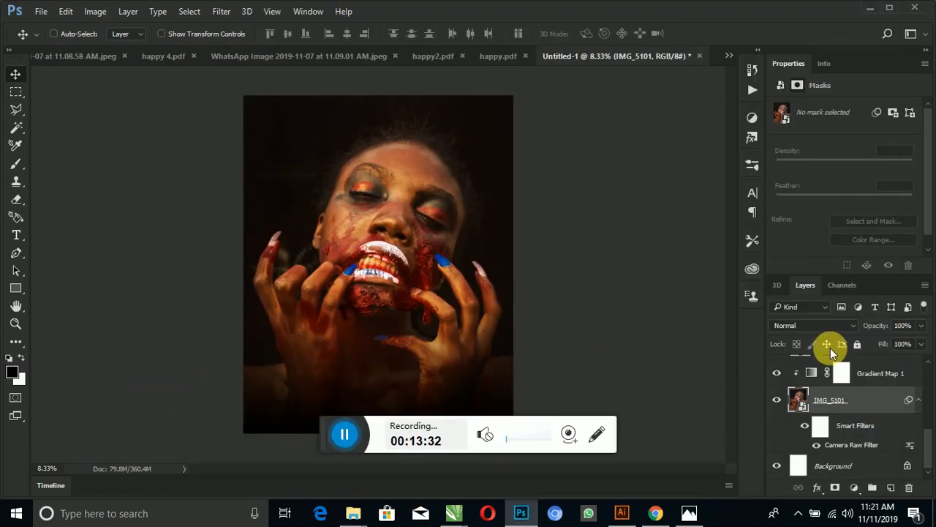
key(ctrl+alt+e)
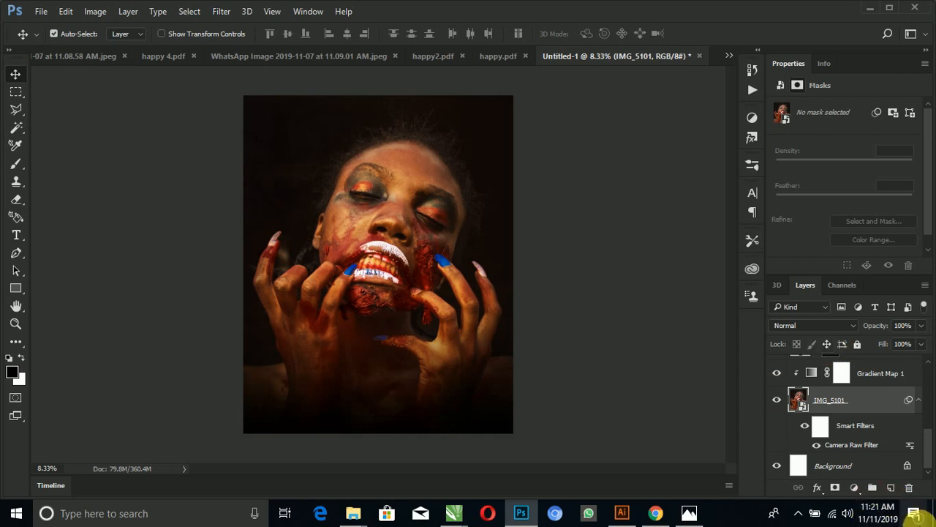
click(219, 12)
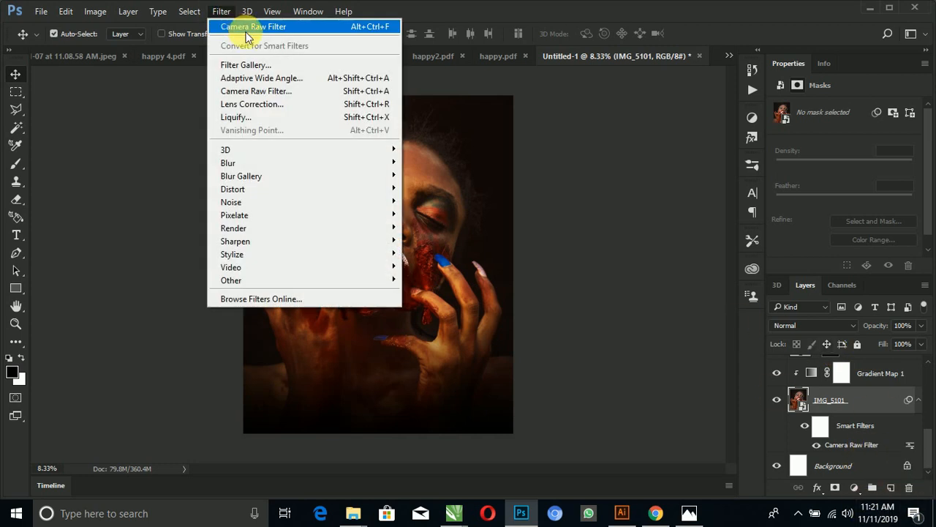
click(275, 28)
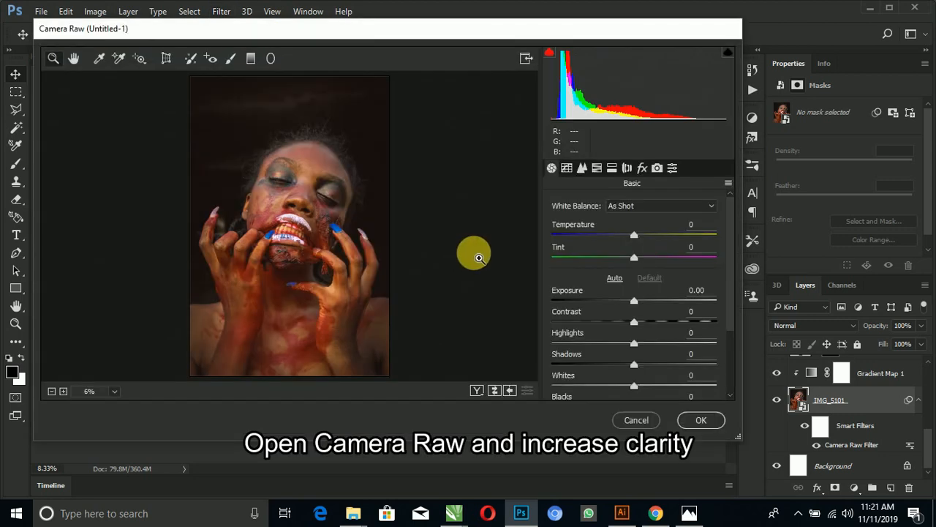
scroll(730, 282, down, 3)
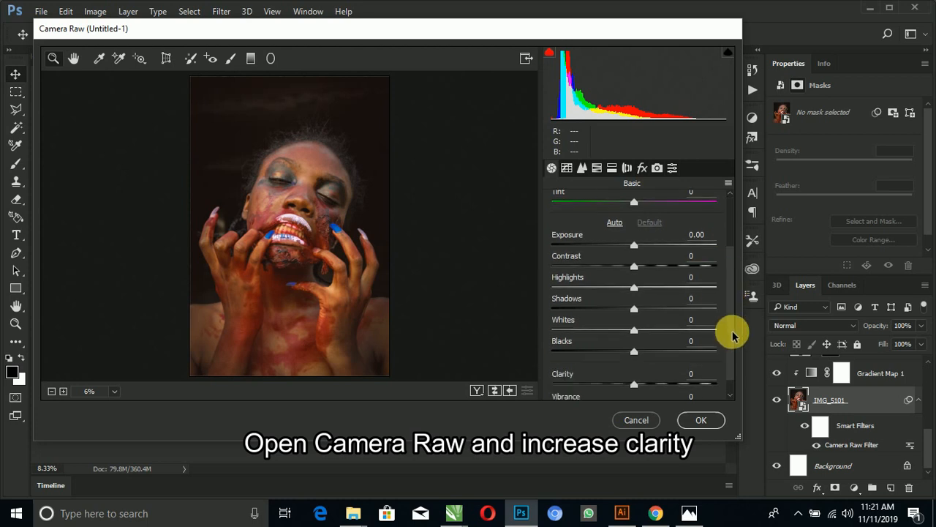
drag(634, 341, 756, 352)
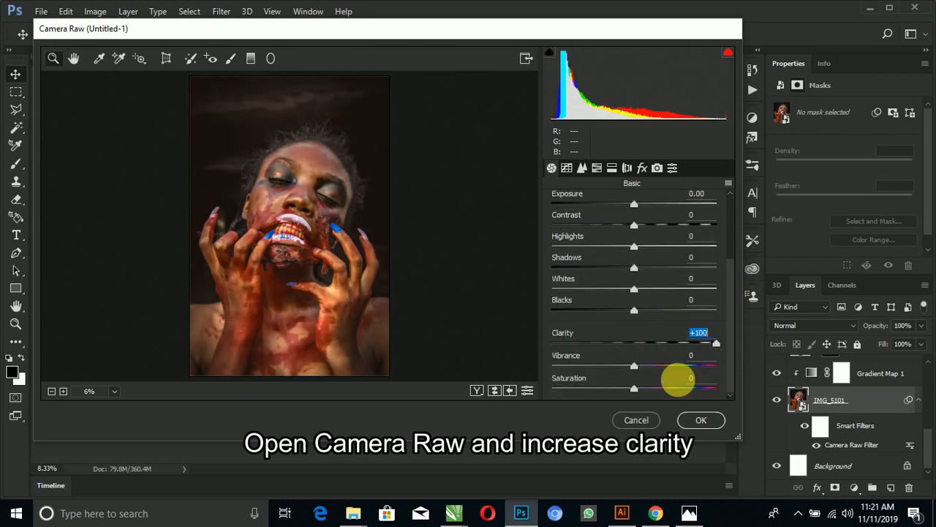
Step: Fine-tune the portrait's Saturation in Camera Raw and apply the filter
click(635, 368)
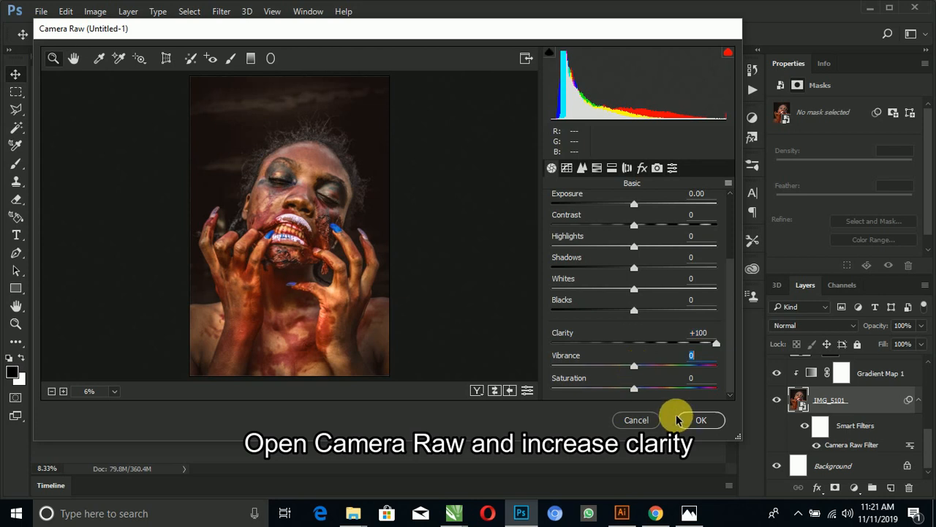
mouse_move(632, 388)
mouse_down()
mouse_move(650, 392)
mouse_move(631, 385)
mouse_up()
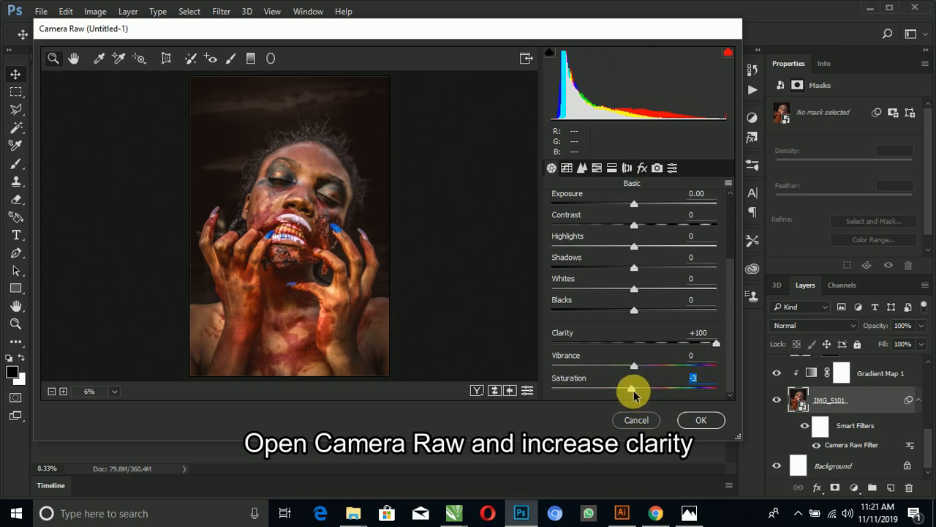
drag(635, 393, 638, 394)
click(701, 420)
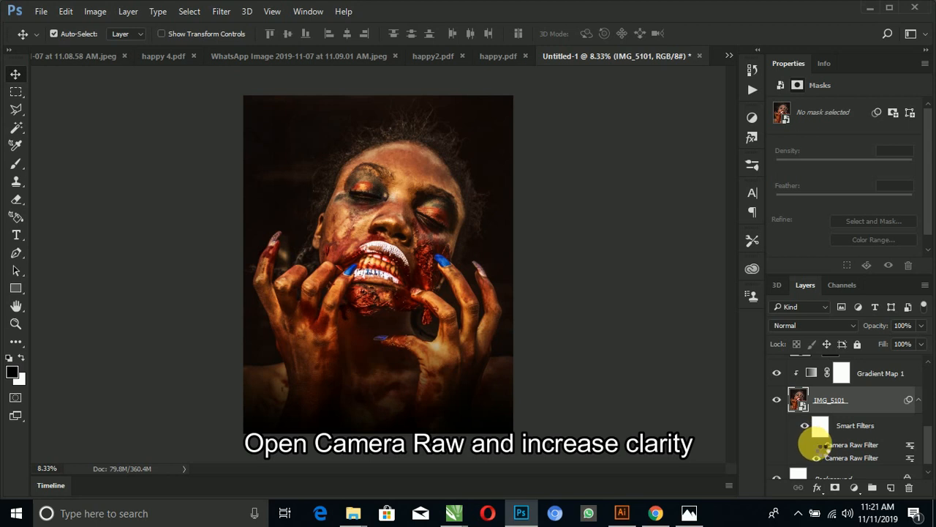
Step: Compare the portrait without the new Camera Raw filter, try the Screen and Overlay blend modes on it, and restore Normal
click(815, 444)
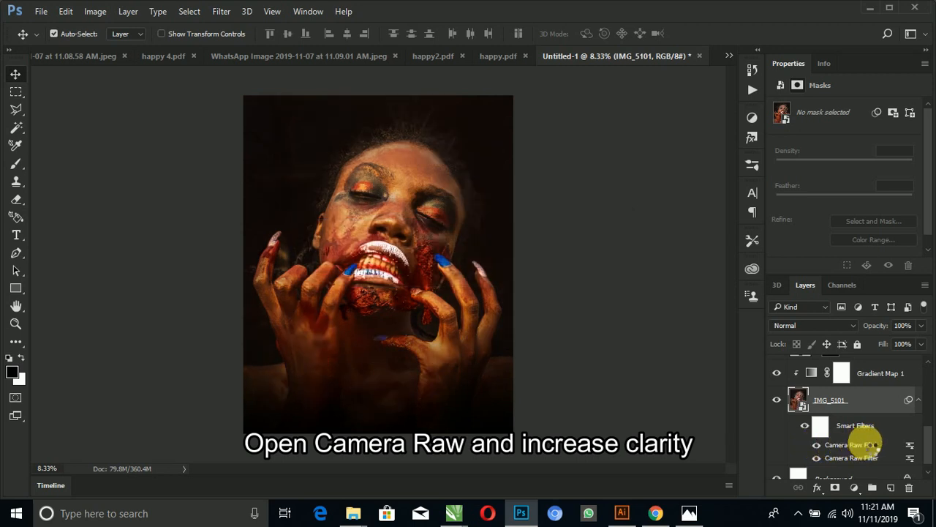
double_click(871, 444)
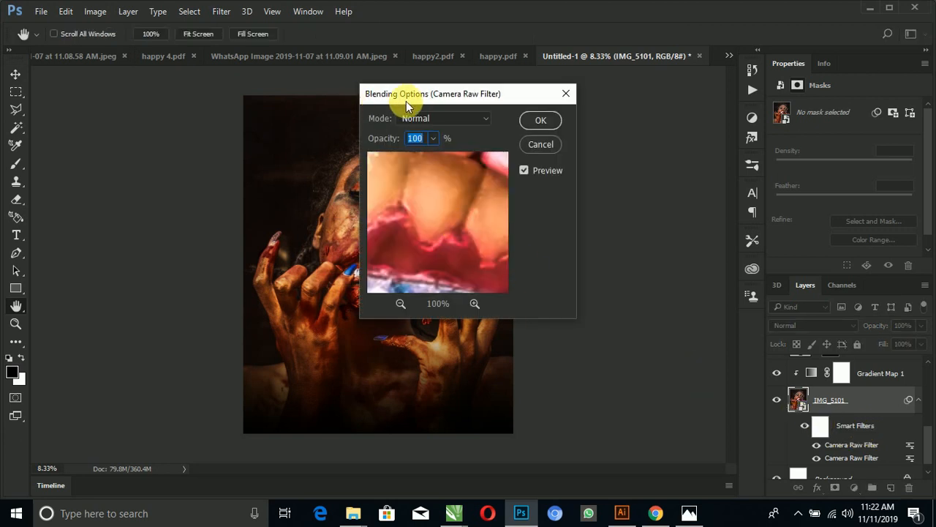
drag(417, 94, 539, 93)
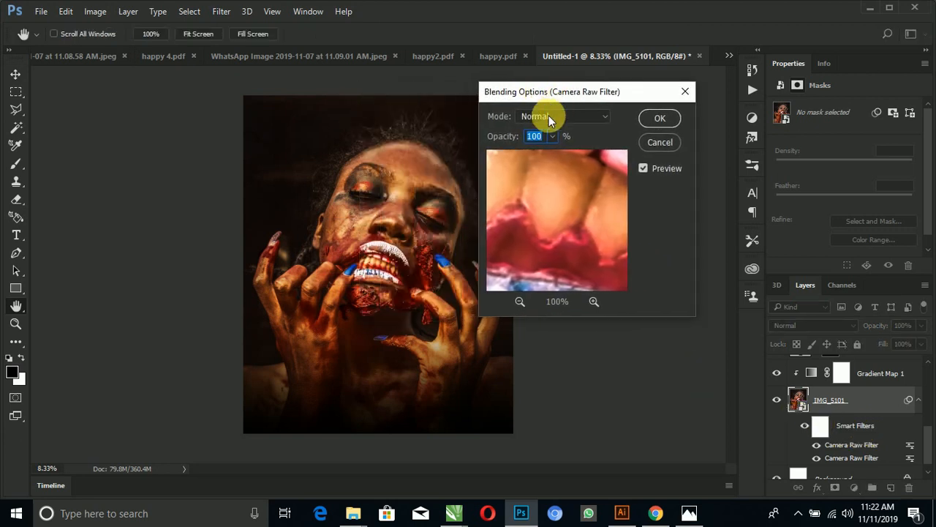
click(556, 116)
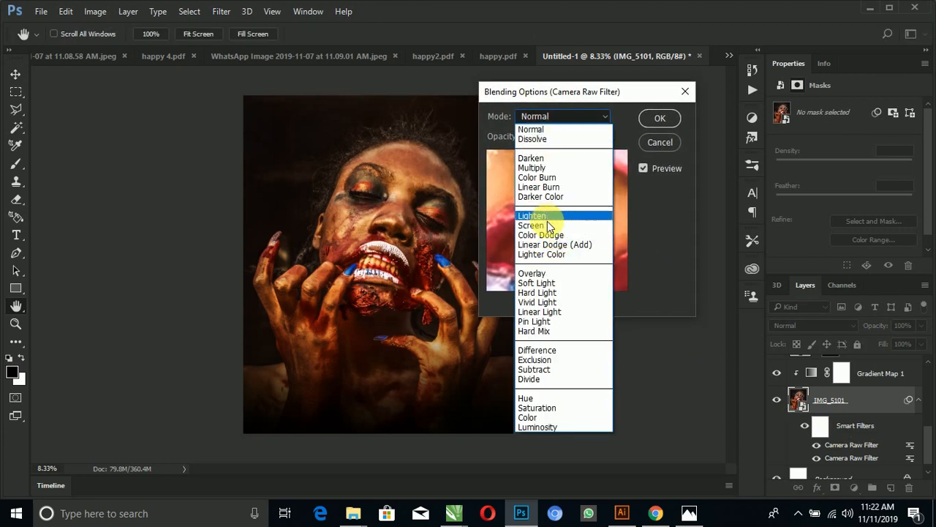
click(541, 225)
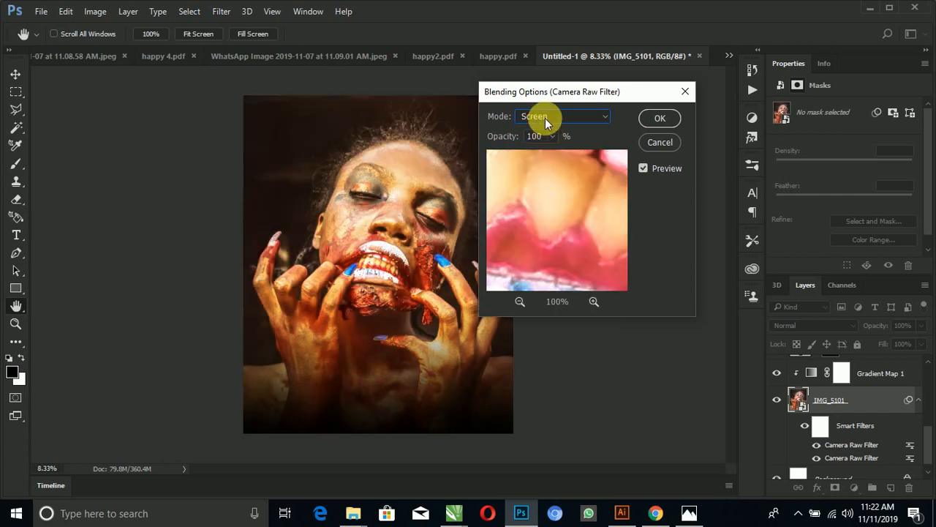
click(545, 118)
click(536, 274)
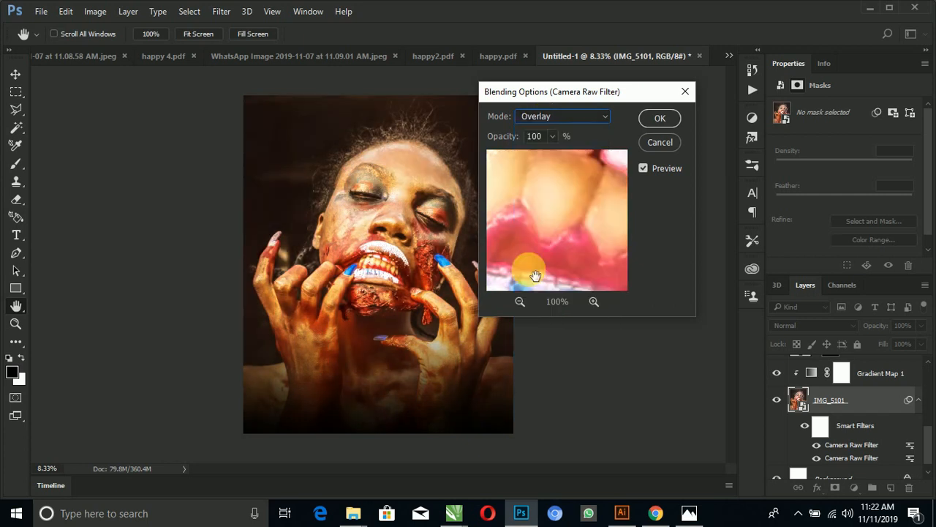
click(531, 118)
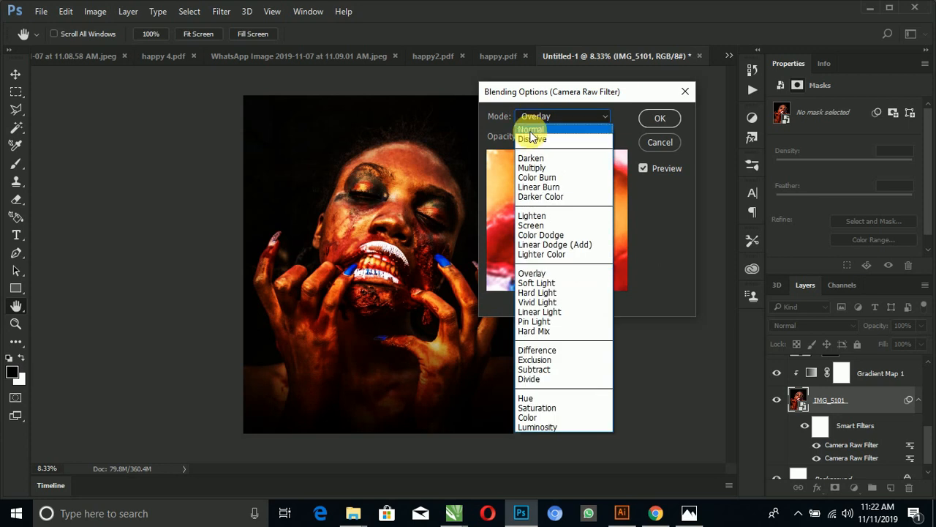
click(532, 132)
key(v)
key(Return)
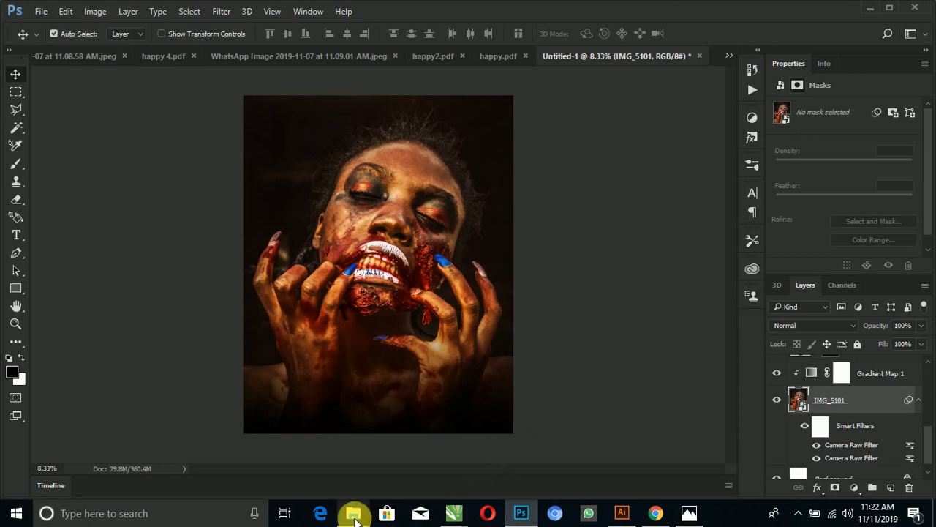
Step: Place the maxresdefault (1) sparks image in the poster, flip it vertically and move it over the lower part of the portrait
mouse_move(353, 513)
click(333, 437)
drag(606, 212, 108, 212)
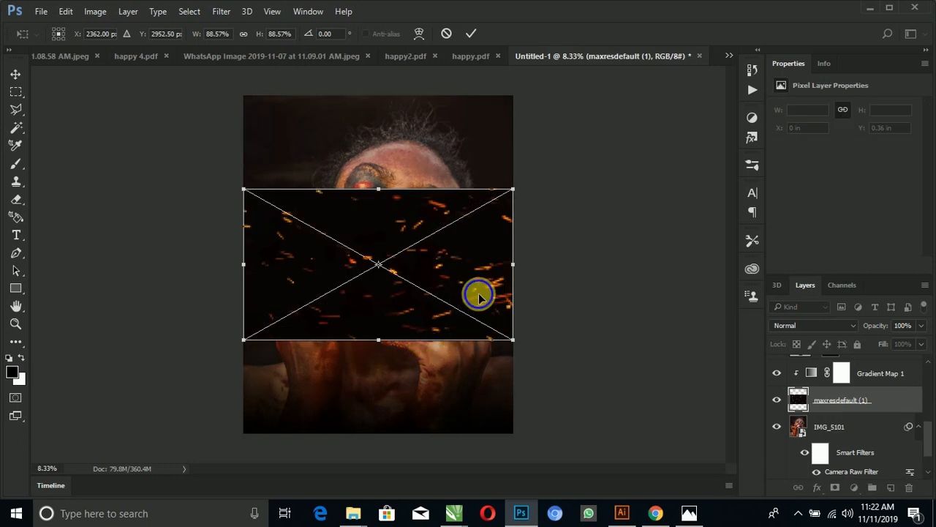
right_click(479, 294)
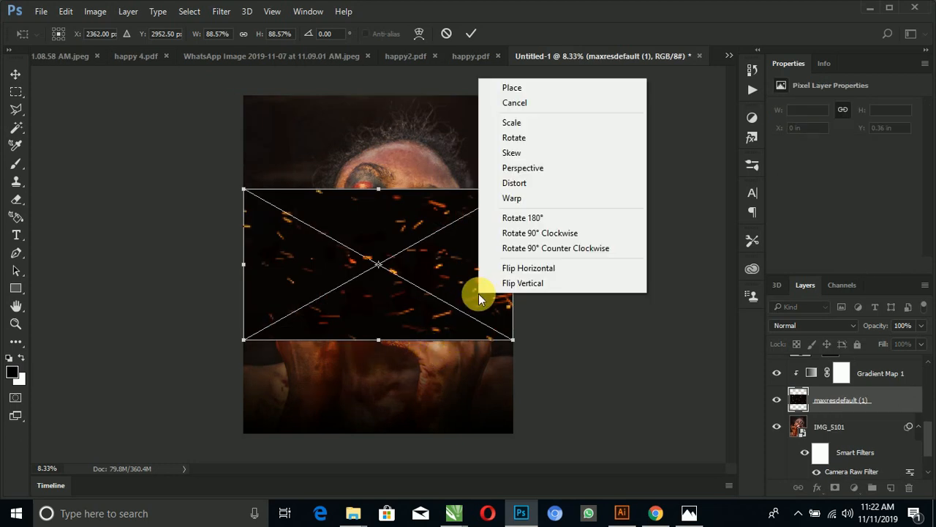
click(521, 282)
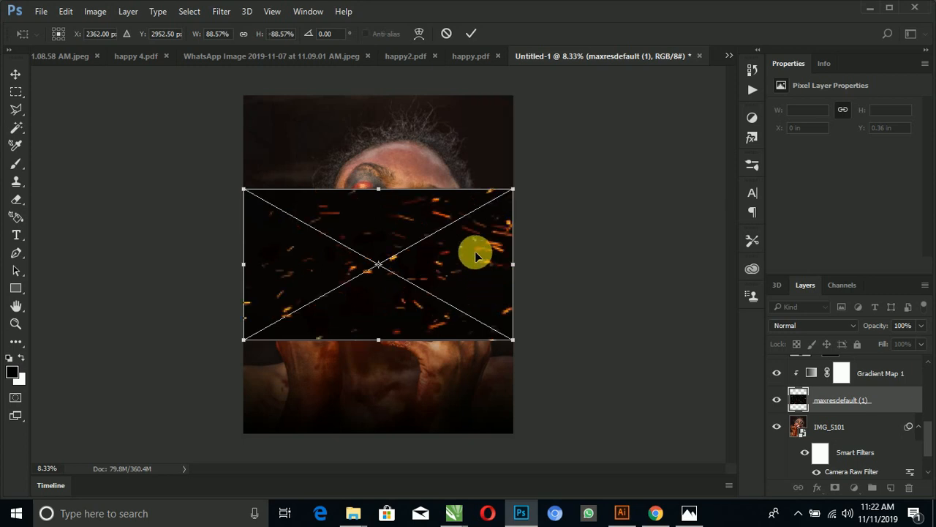
key(Return)
drag(472, 254, 463, 368)
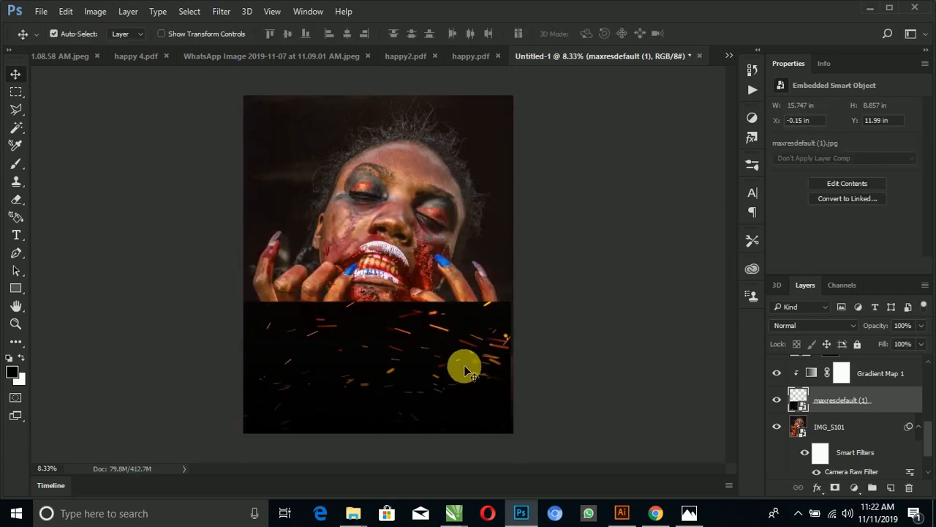
Step: Try the Screen and Overlay blend modes on the sparks layer and set it to Lighten
click(779, 325)
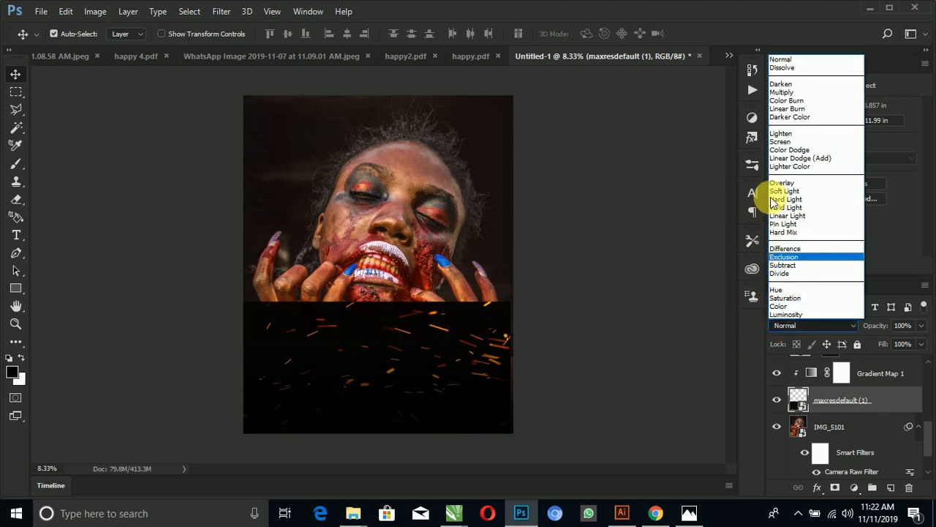
click(783, 141)
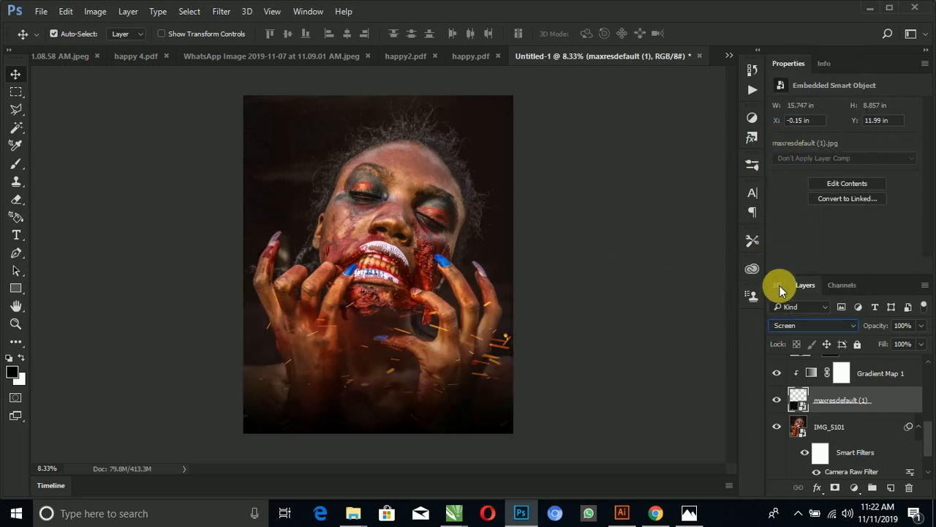
click(782, 314)
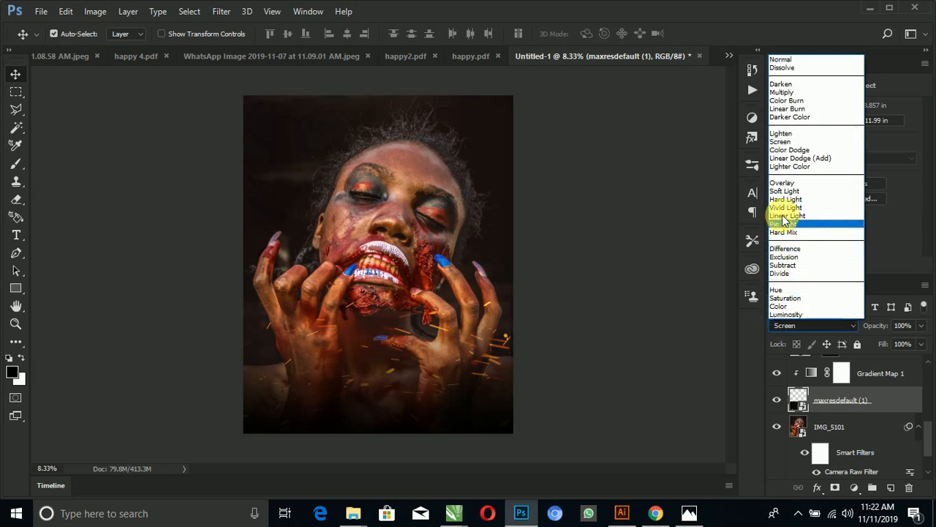
click(787, 183)
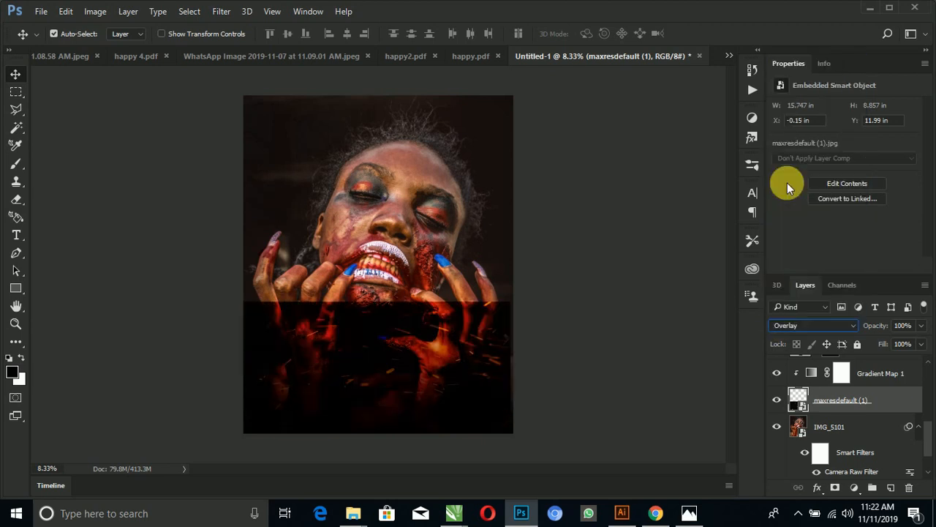
click(786, 321)
click(794, 129)
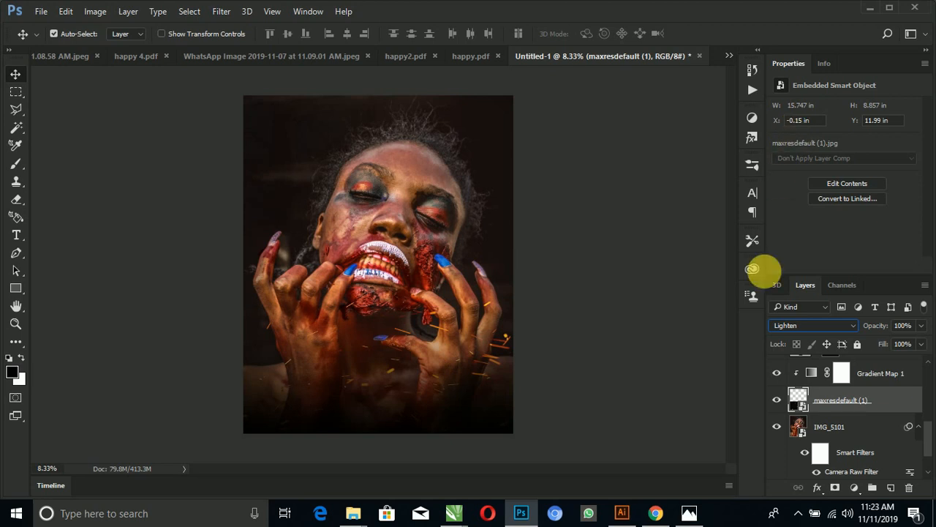
Step: Bring the sparks layer to the top of the layer stack, enlarge it to about 96.6% and place it at the poster's lower edge
drag(888, 398, 888, 373)
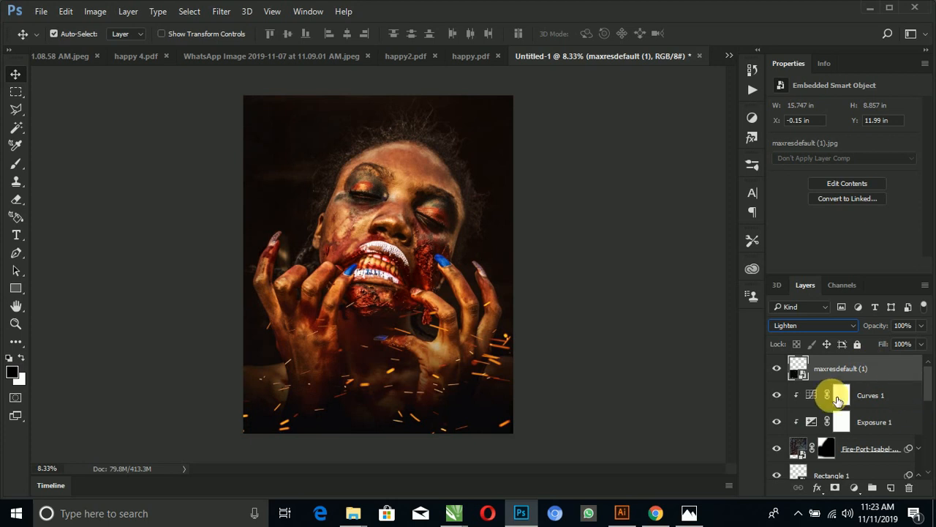
key(ctrl+t)
drag(487, 341, 500, 372)
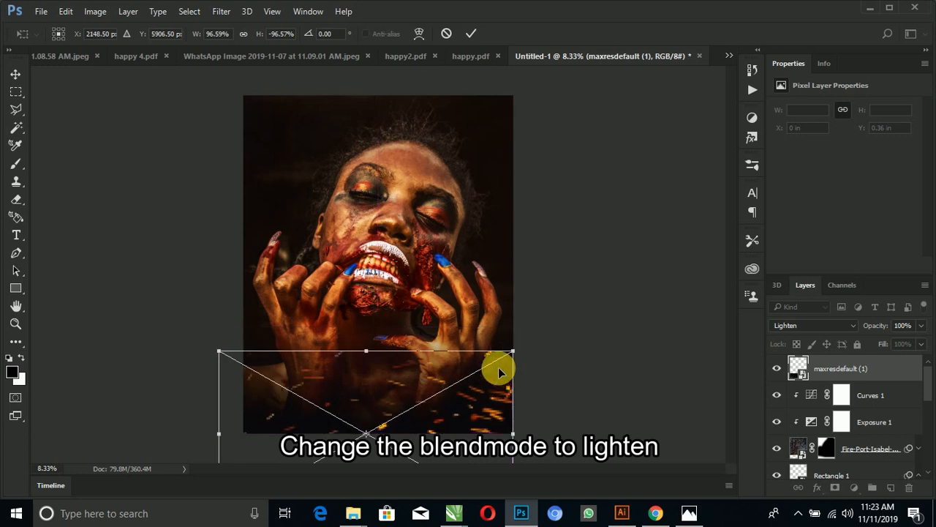
key(Return)
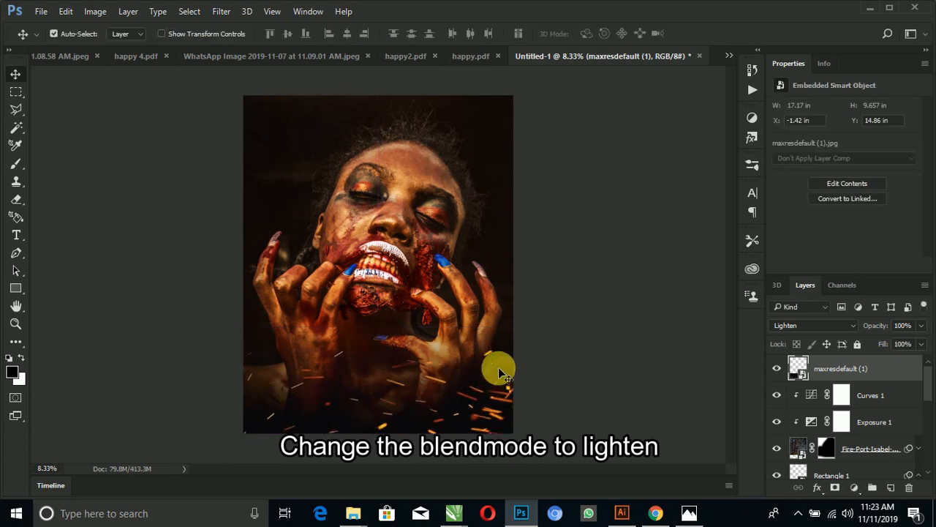
Step: Rotate the sparks layer slightly clockwise to about -167° and shift it down and right along the poster's lower edge
key(ctrl+t)
drag(538, 357, 585, 378)
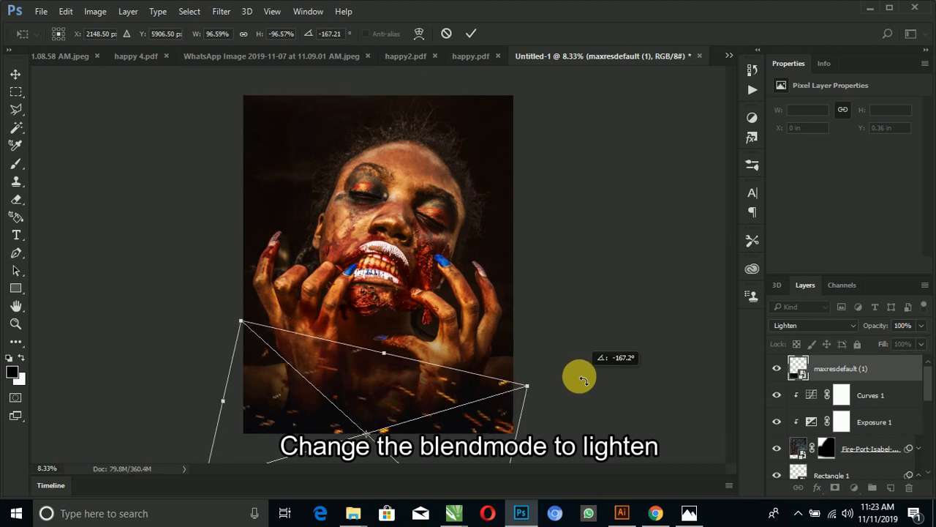
mouse_move(476, 397)
mouse_down()
mouse_move(487, 412)
mouse_move(474, 416)
mouse_up()
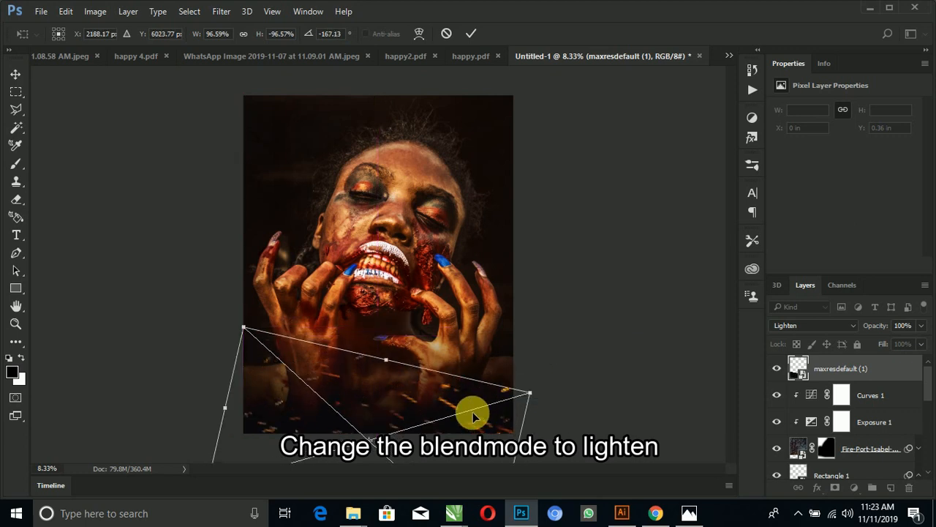
key(Return)
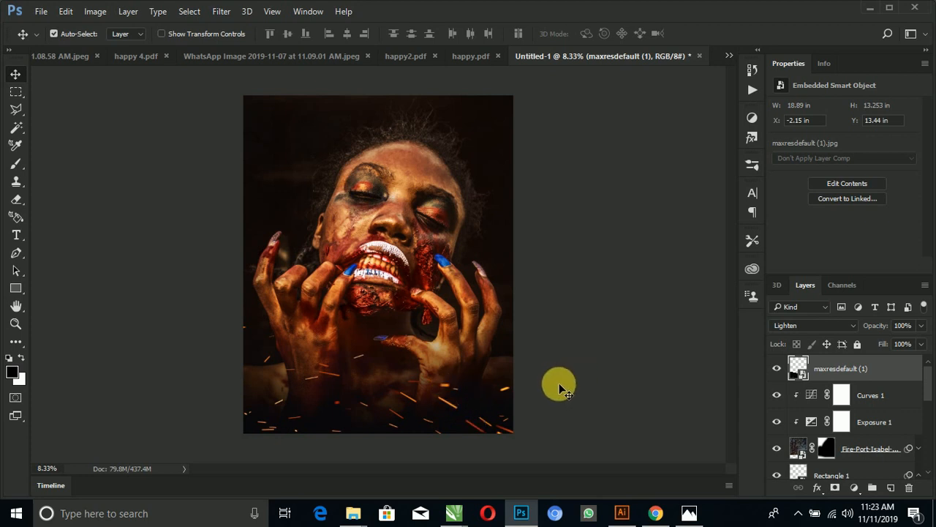
key(ctrl+t)
drag(499, 397, 504, 406)
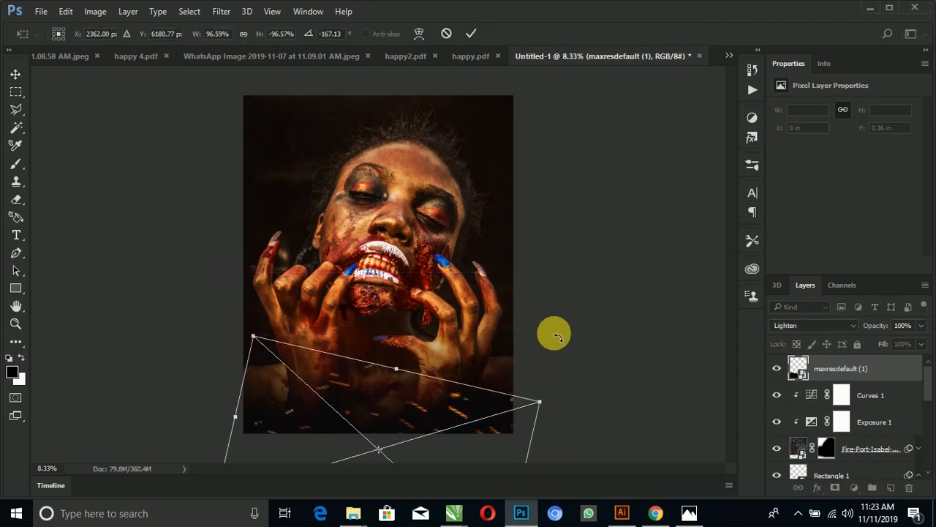
key(Return)
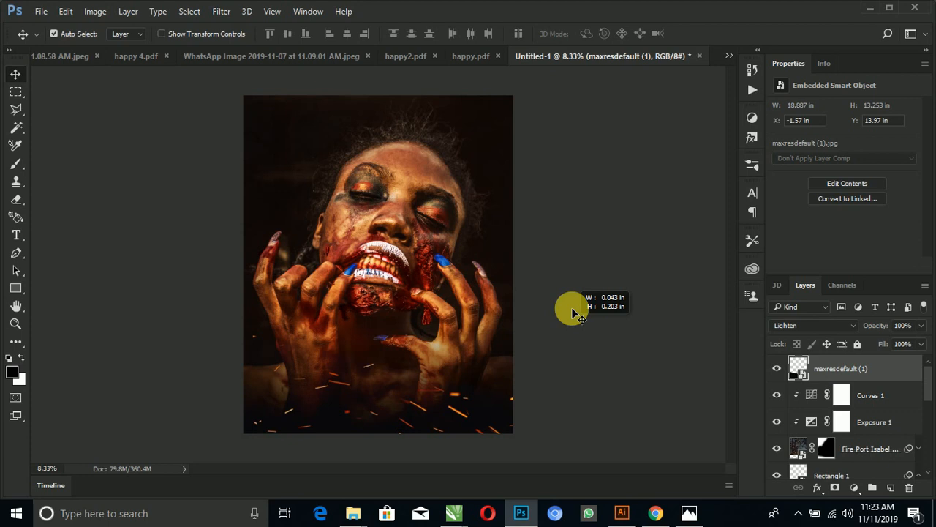
Step: Add the title word BLACK in white Proxima Nova at 208 pt across the lower part of the poster, just below the mouth
click(574, 311)
click(16, 234)
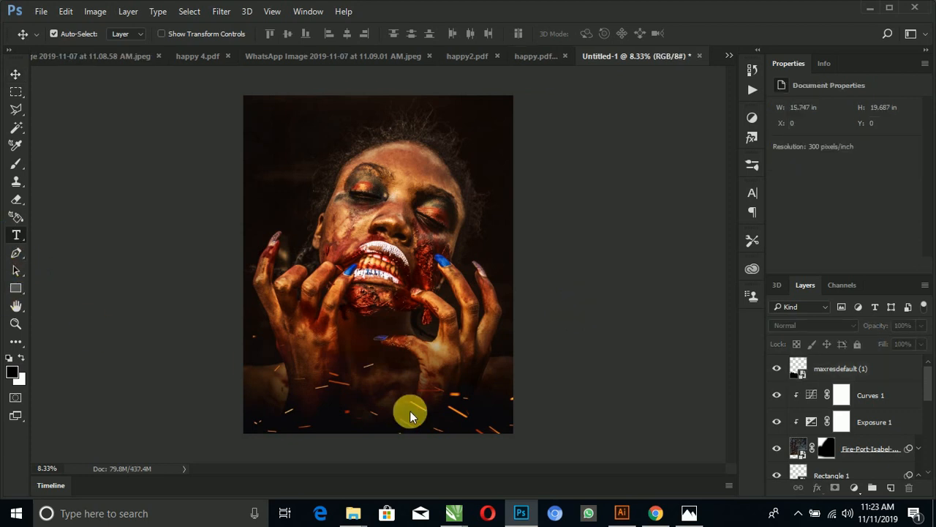
click(386, 362)
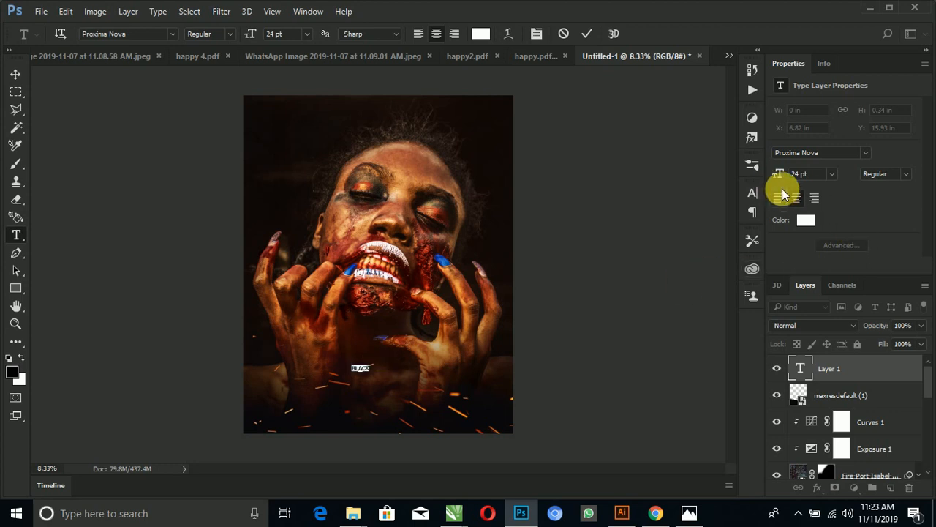
drag(779, 175, 857, 184)
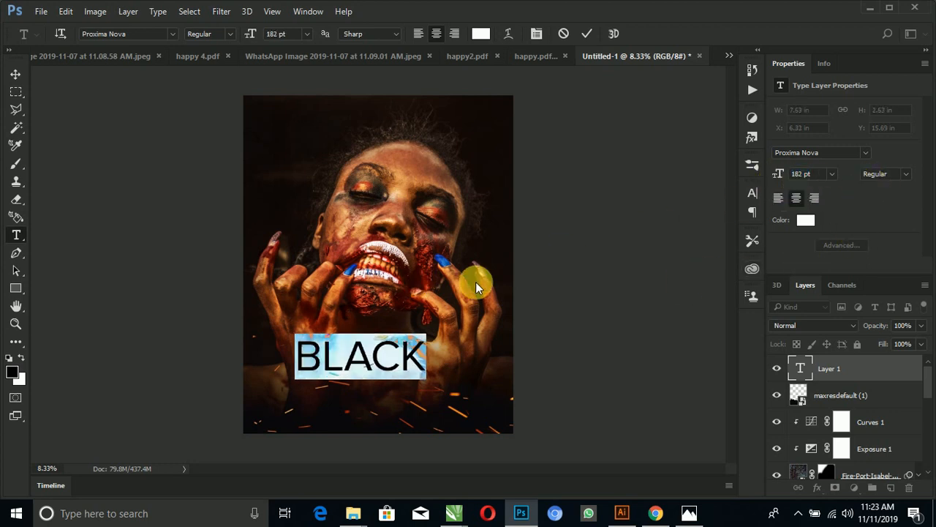
click(14, 73)
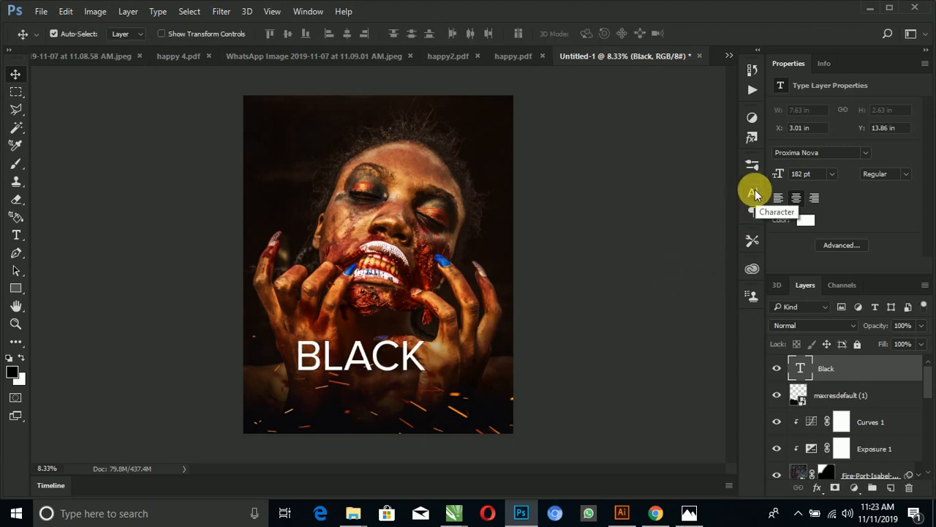
drag(774, 175, 796, 176)
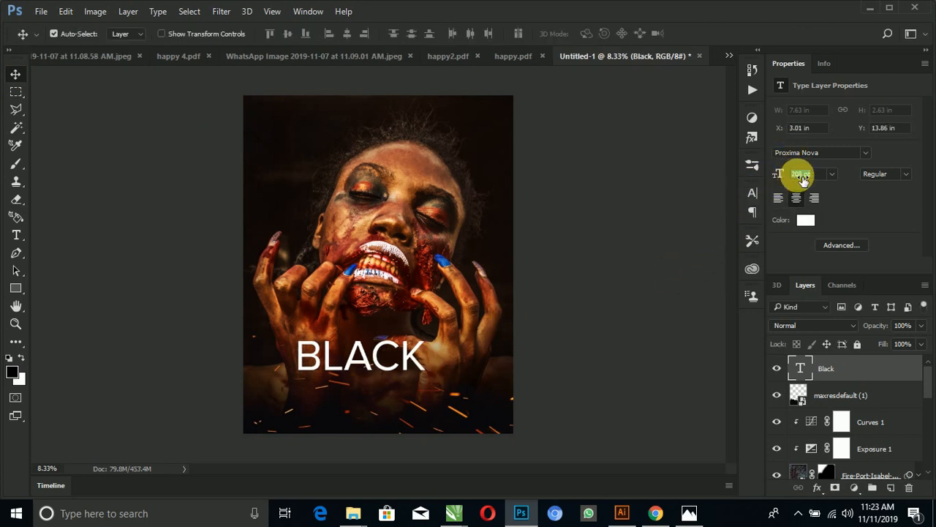
drag(376, 357, 393, 356)
Step: Change the BLACK title's font to Supernatural Knight, previewing it without All Caps, and turn All Caps back on
click(752, 193)
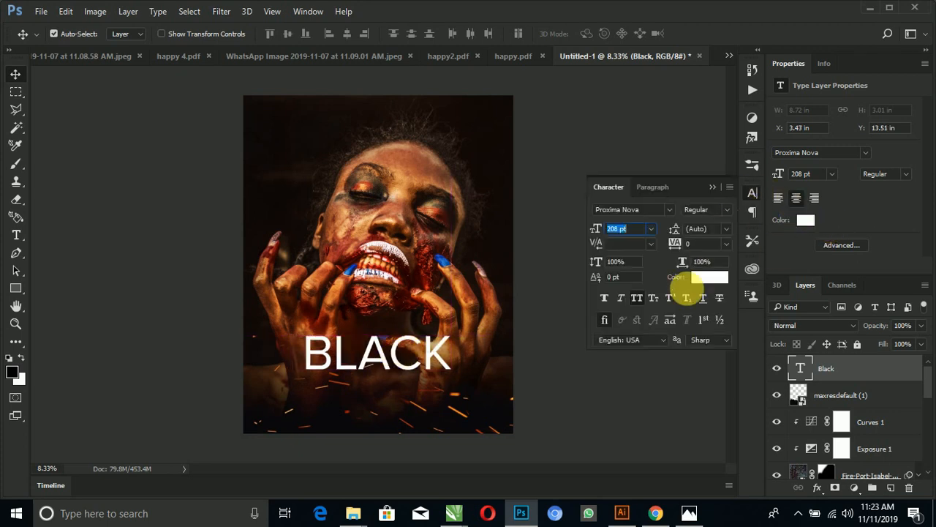
click(638, 299)
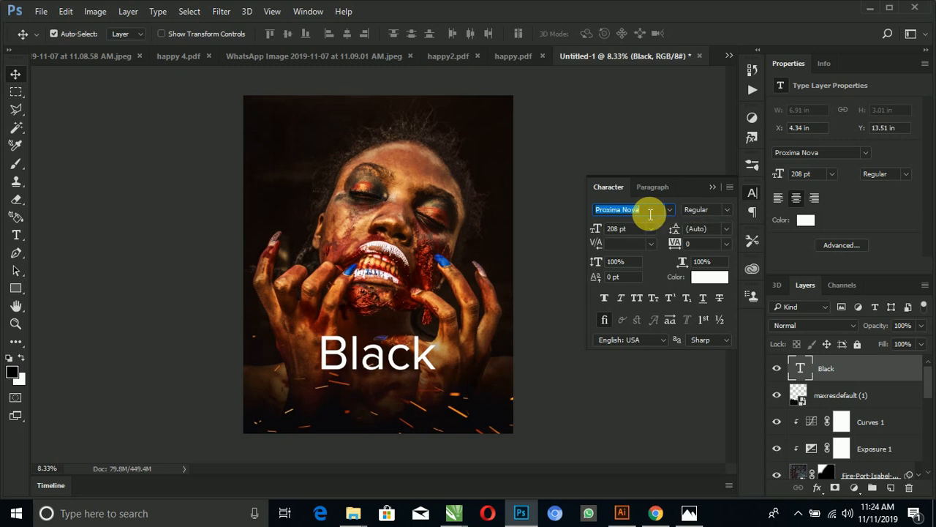
text(n)
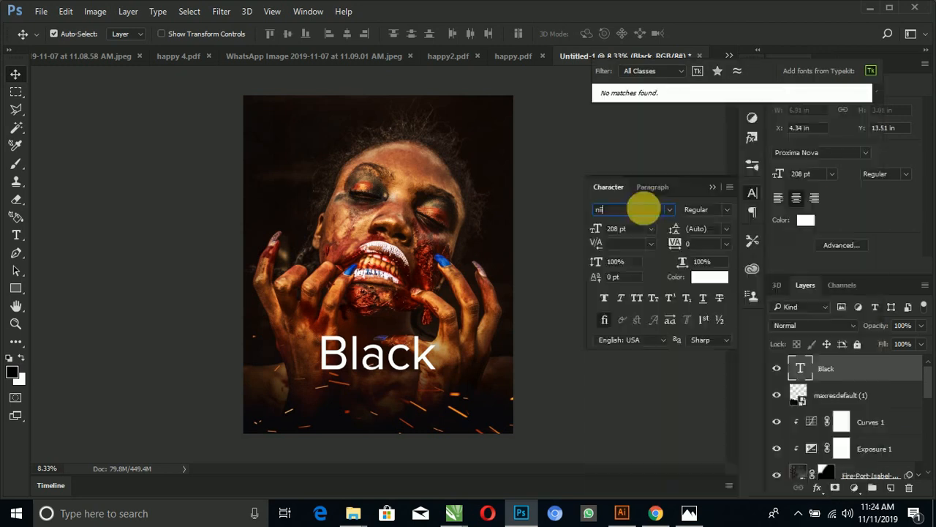
text(i)
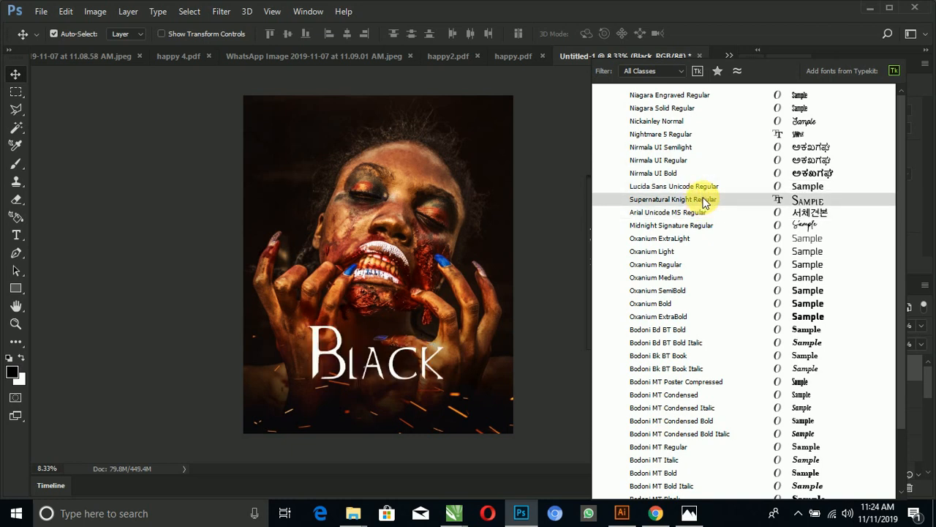
click(704, 203)
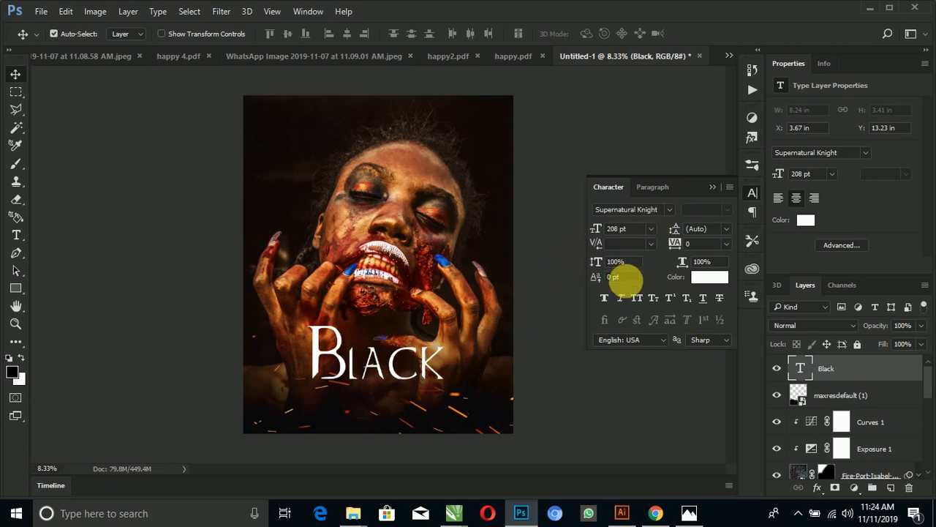
click(637, 299)
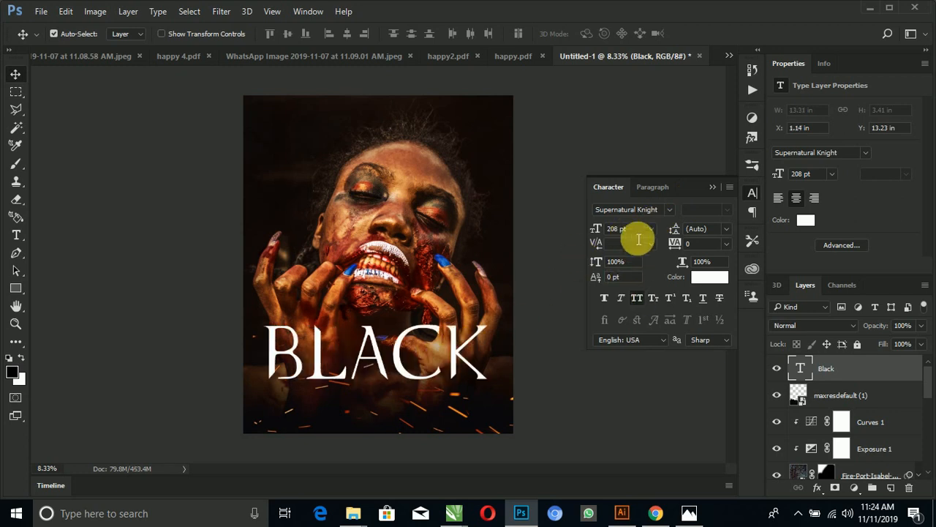
Step: Reduce the BLACK title to 142 pt and move it slightly up and right between the hands
drag(592, 230, 563, 259)
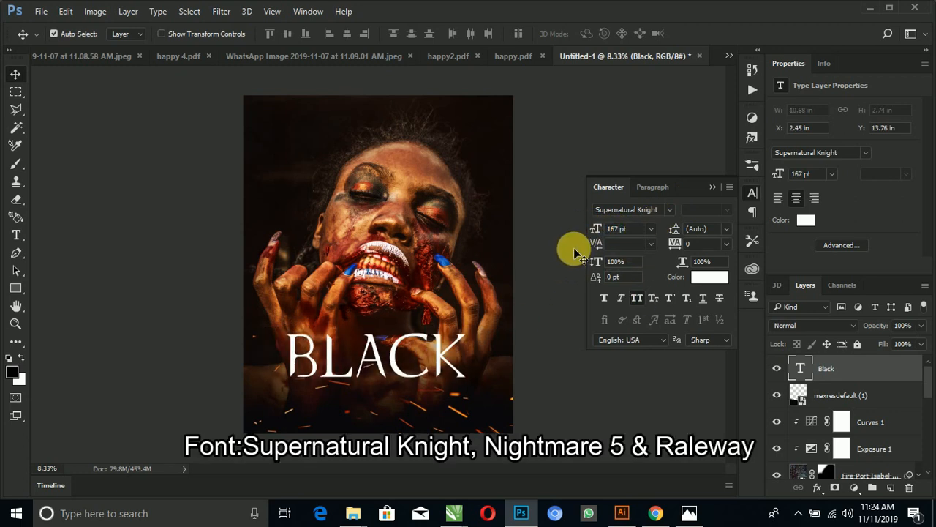
drag(599, 228, 579, 232)
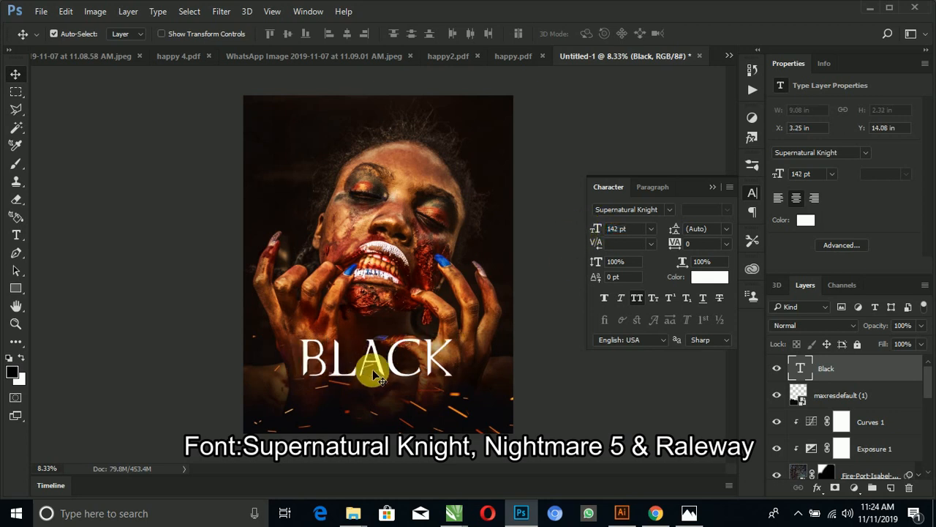
drag(381, 360, 391, 350)
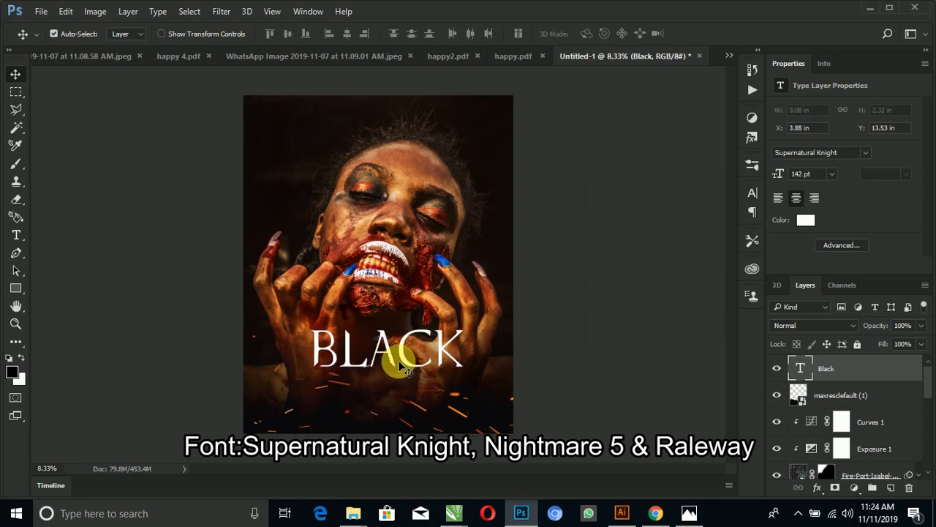
Step: Add a second title word, NIGHT, in white Supernatural Knight at 142 pt below and left of BLACK
click(17, 235)
click(319, 397)
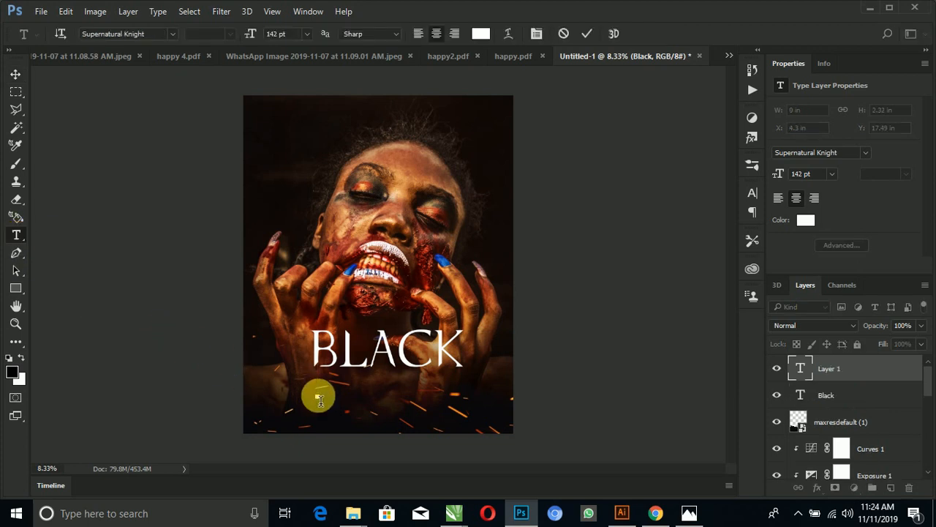
text(NIGHT)
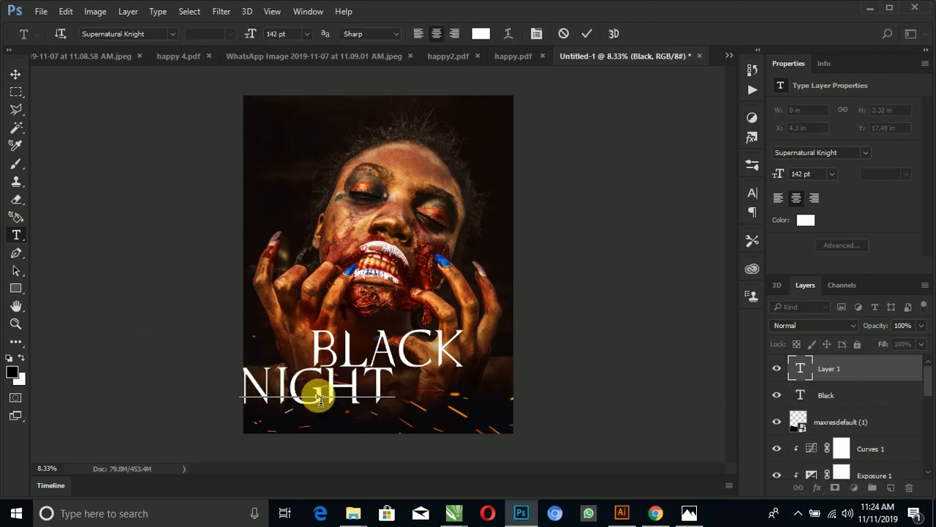
key(ctrl+a)
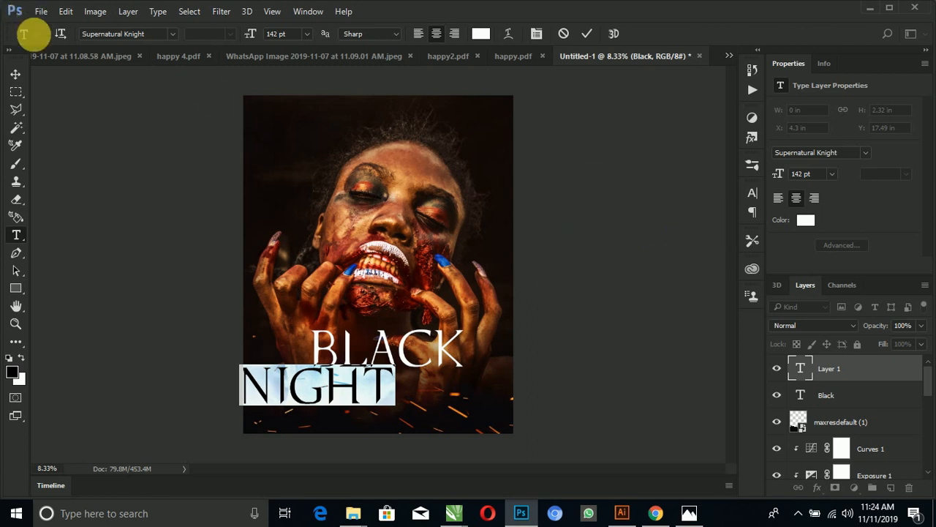
click(15, 74)
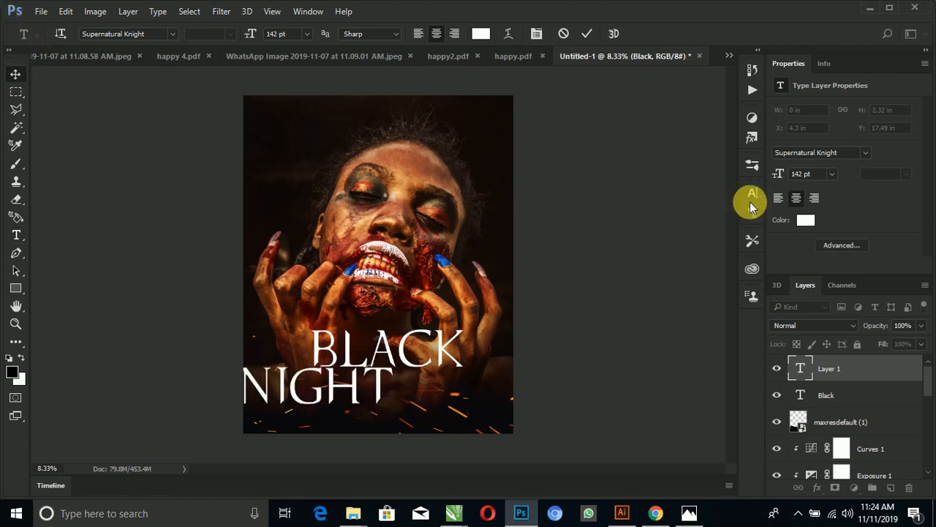
Step: Reduce the NIGHT title to 60 pt, set its tracking to 700, and move it directly beneath BLACK
click(830, 173)
click(821, 404)
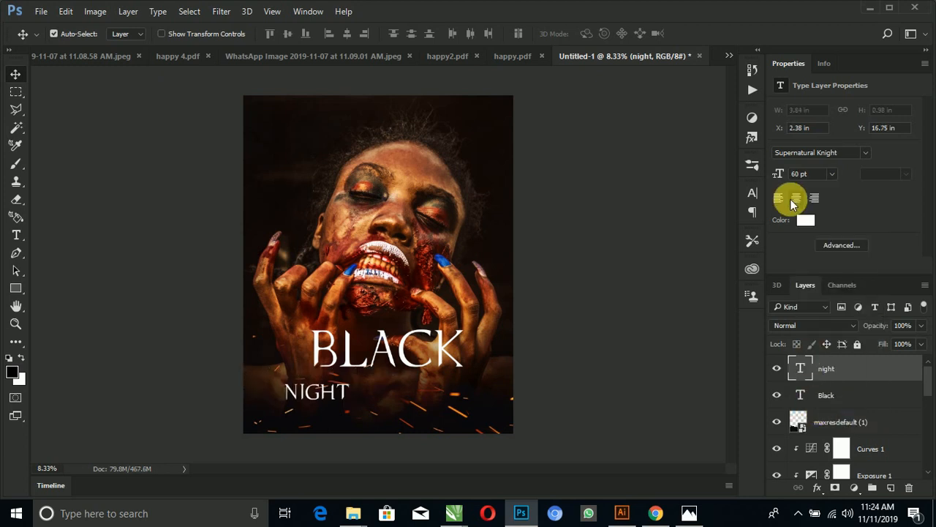
click(752, 197)
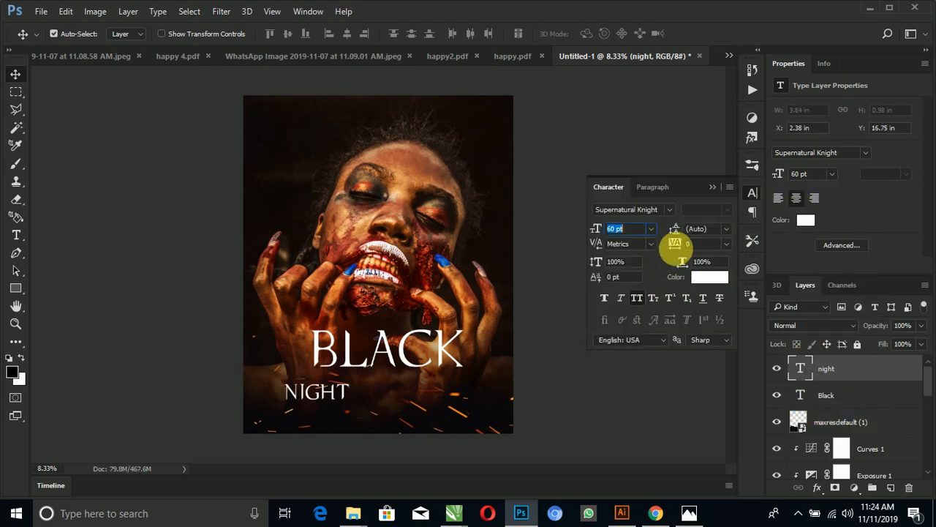
drag(674, 244, 703, 243)
drag(348, 401, 417, 385)
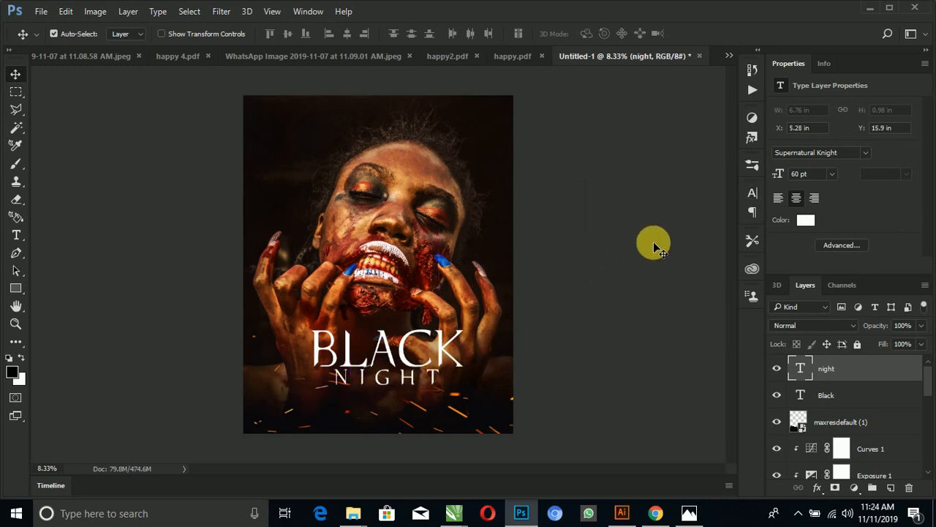
Step: Change the NIGHT title's font to Nightmare 5, enlarge it to 74 pt, and shift it slightly down and left below BLACK
click(754, 193)
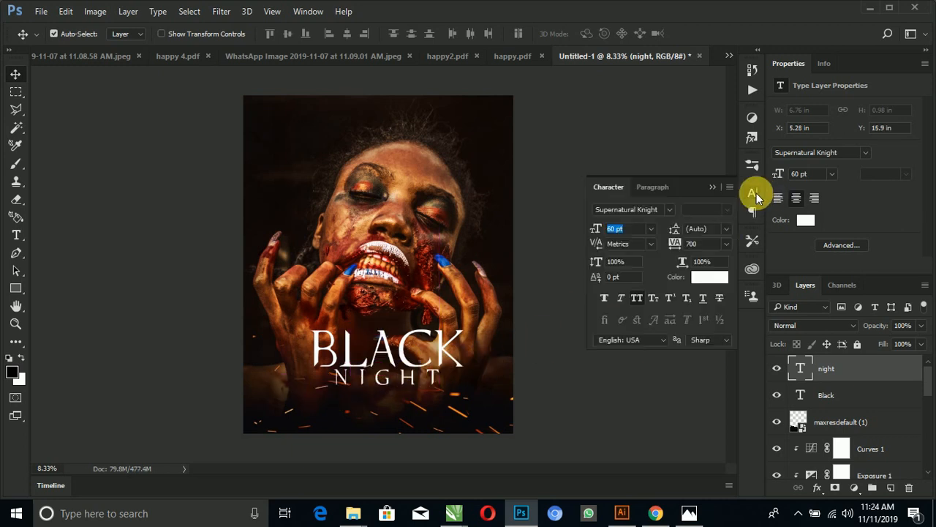
click(636, 212)
text(night)
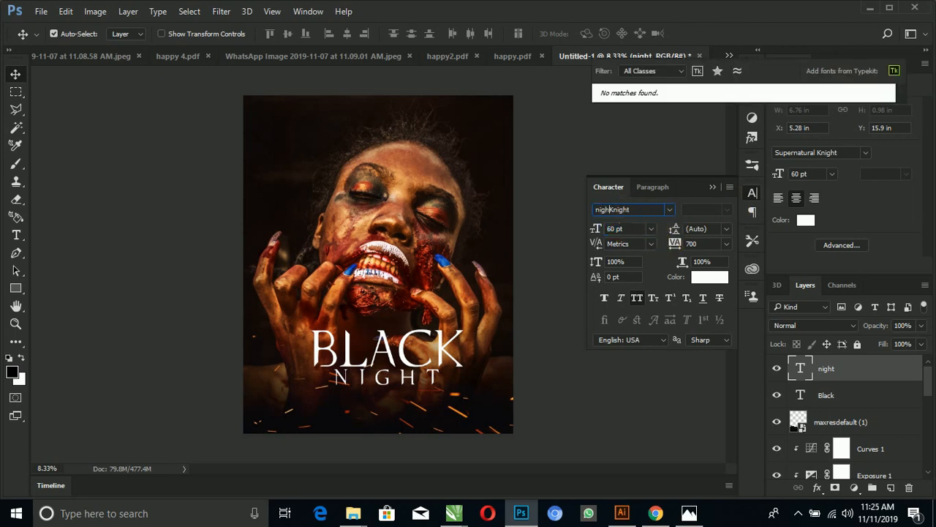
text(nigh)
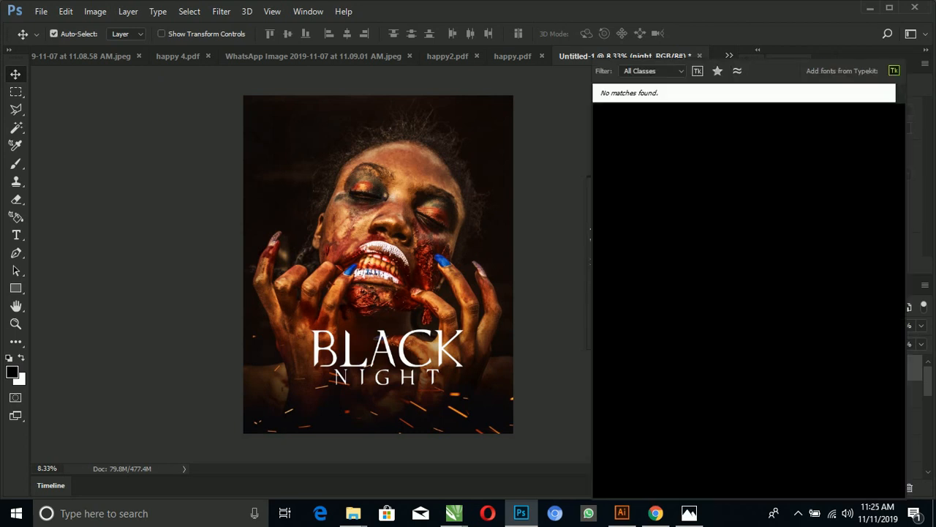
key(Down)
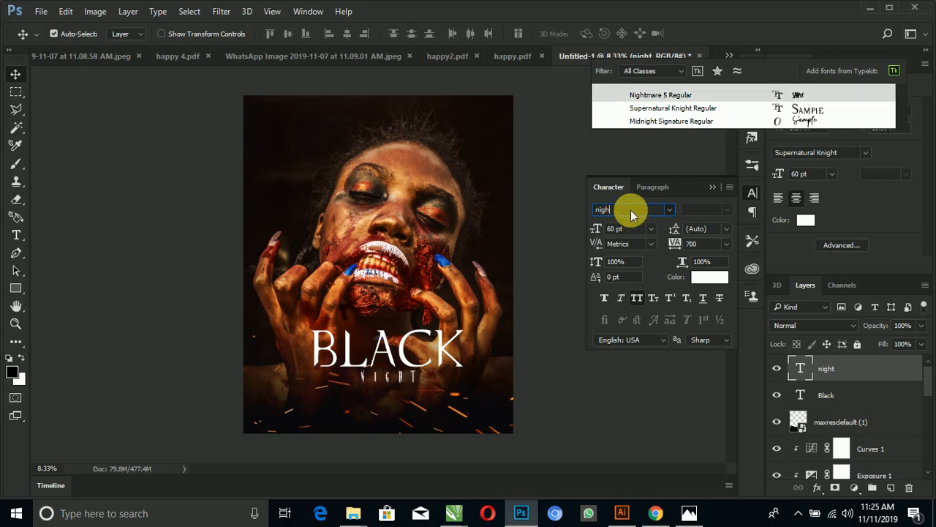
key(Return)
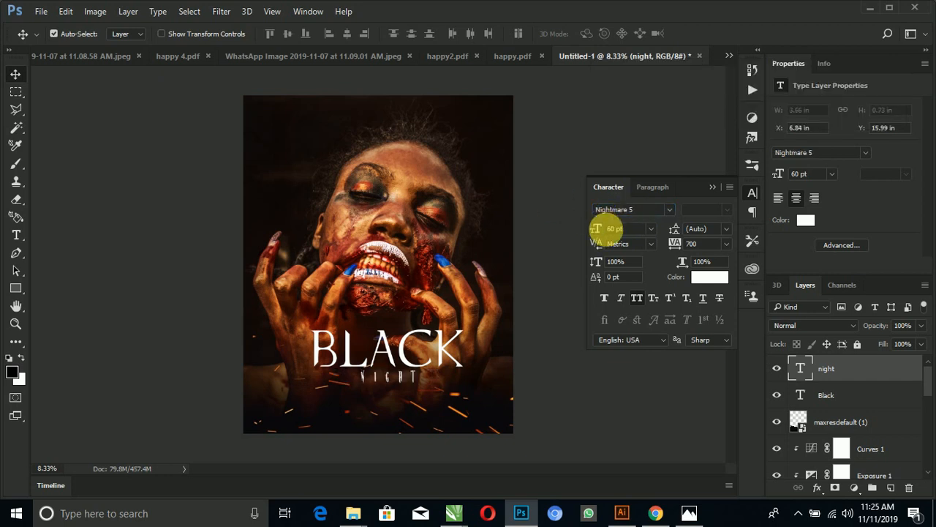
drag(596, 230, 607, 230)
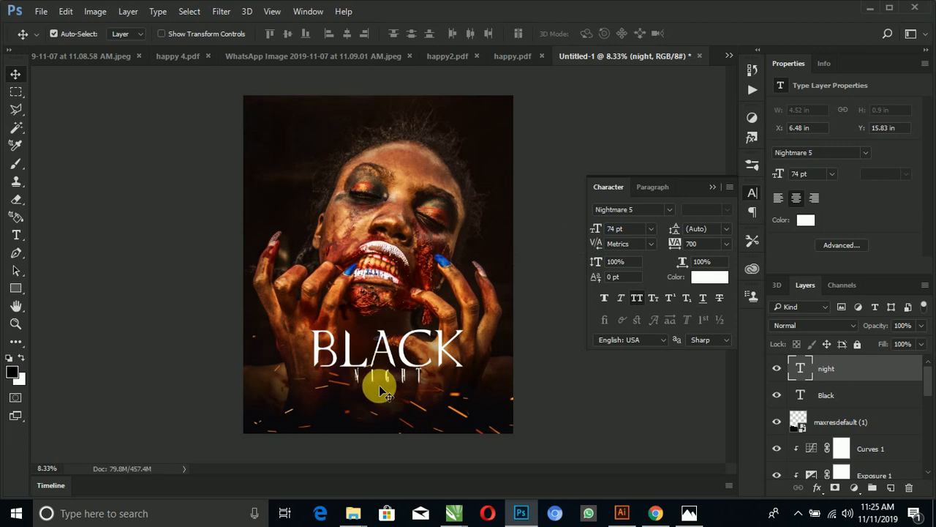
mouse_move(411, 388)
mouse_down()
mouse_move(403, 376)
mouse_move(397, 382)
mouse_up()
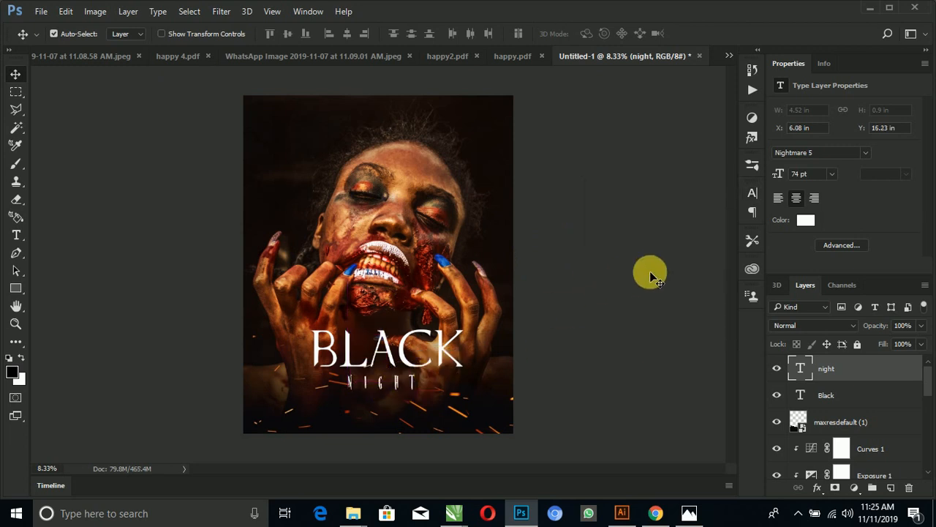
Step: Open the BLACK title's layer style settings, try a Color Overlay and switch it off again
click(404, 352)
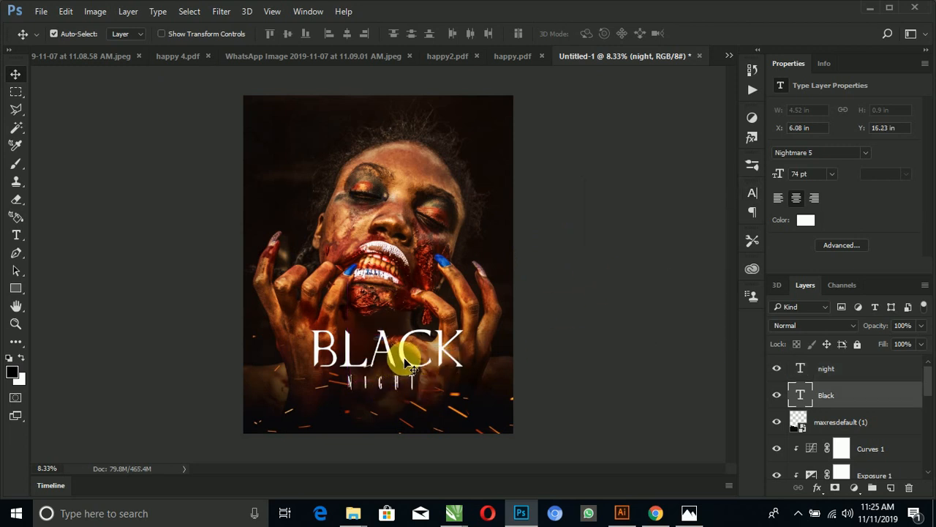
double_click(894, 402)
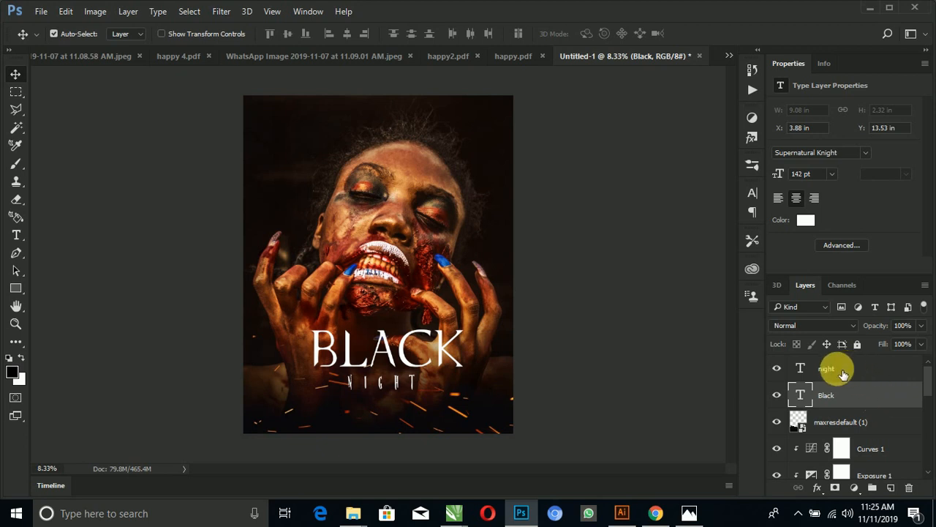
drag(421, 75, 803, 61)
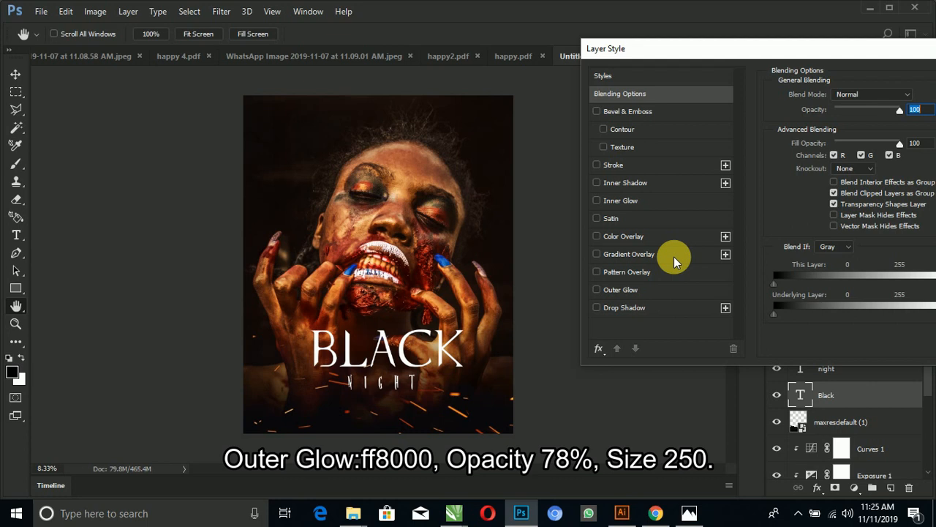
click(621, 240)
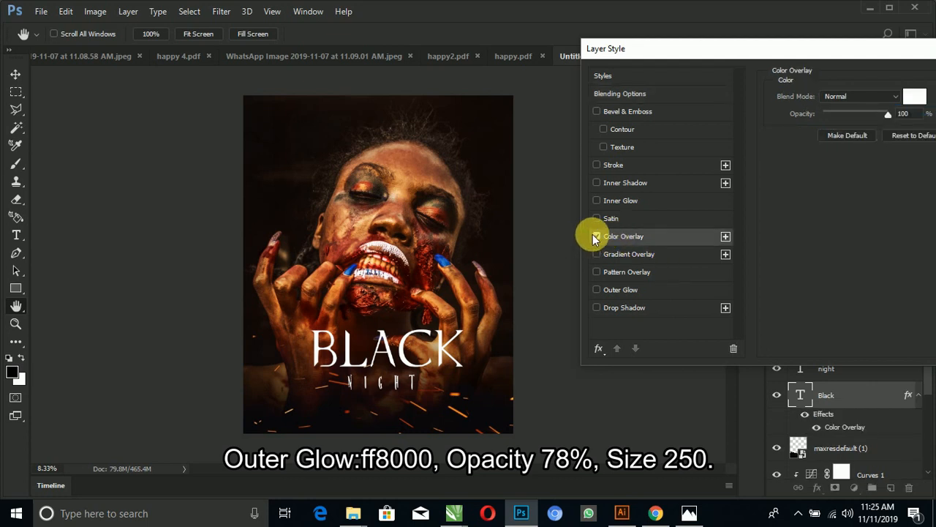
click(596, 236)
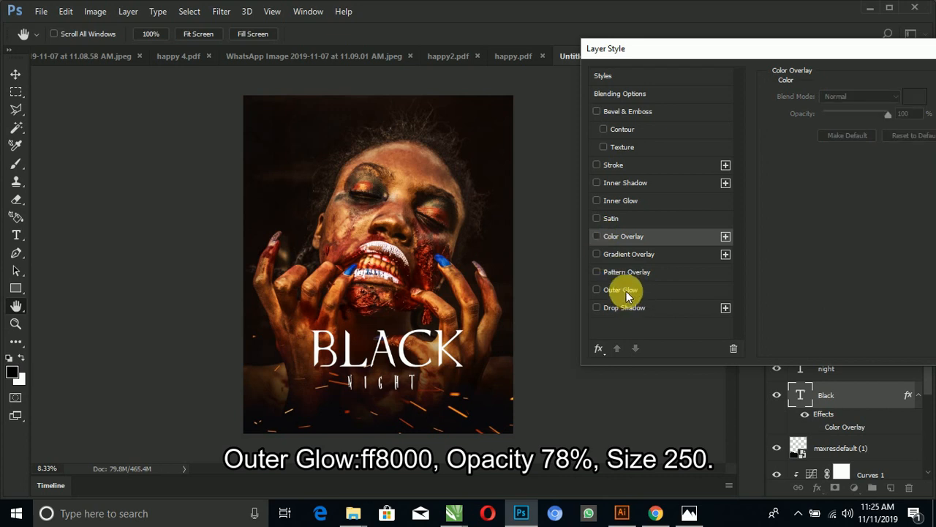
Step: Add an Outer Glow to the BLACK title with yellow-orange colour ffc800 and 99% opacity
click(622, 290)
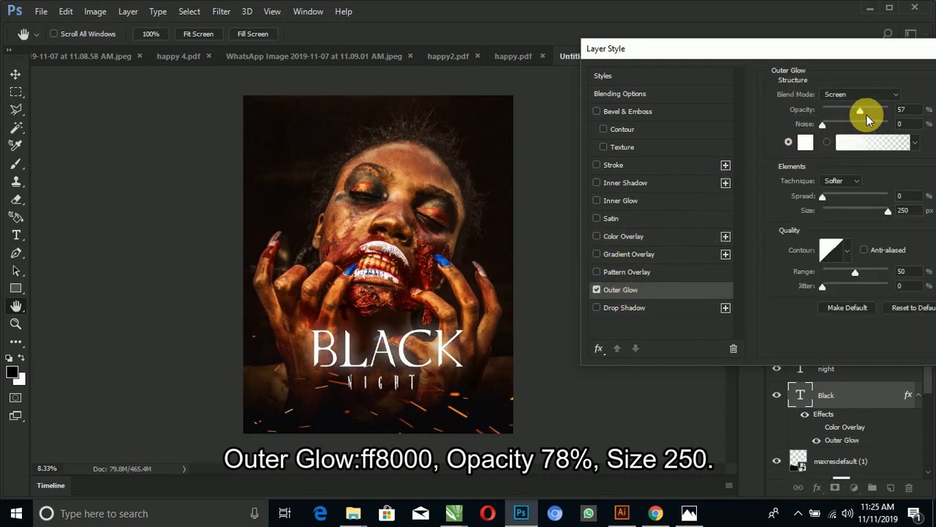
drag(858, 111, 843, 110)
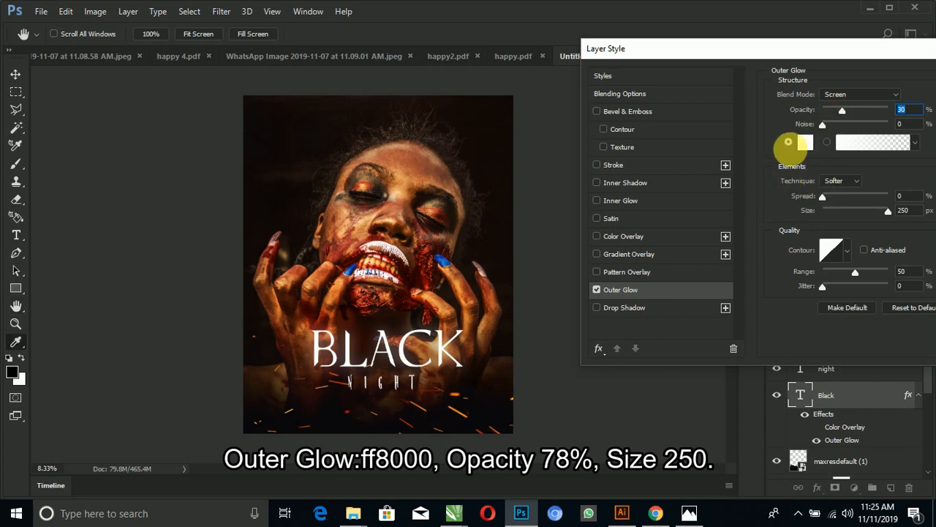
click(805, 142)
text(ff8700)
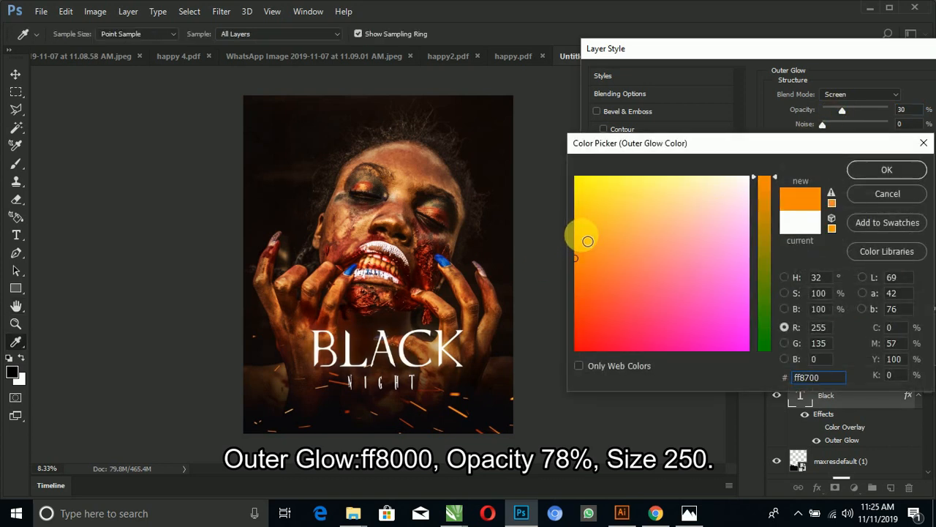
drag(585, 241, 561, 209)
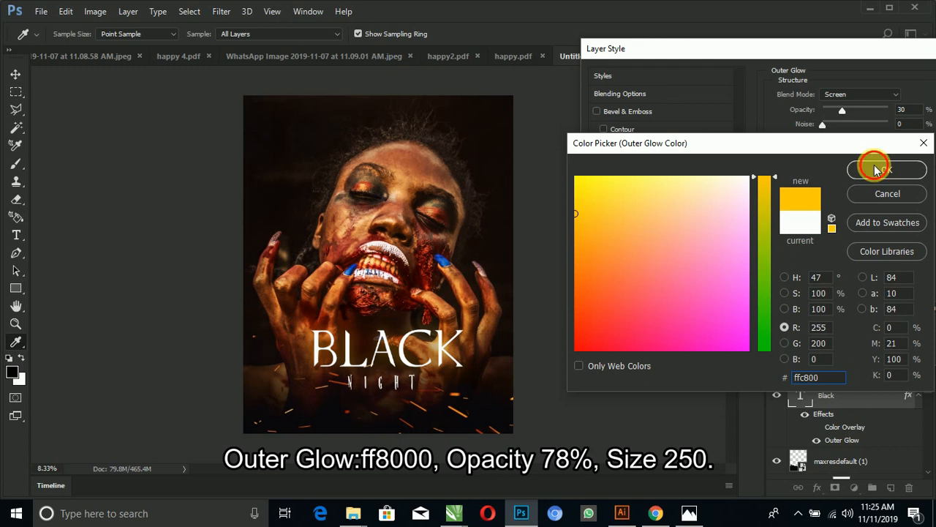
click(878, 169)
drag(840, 106, 889, 107)
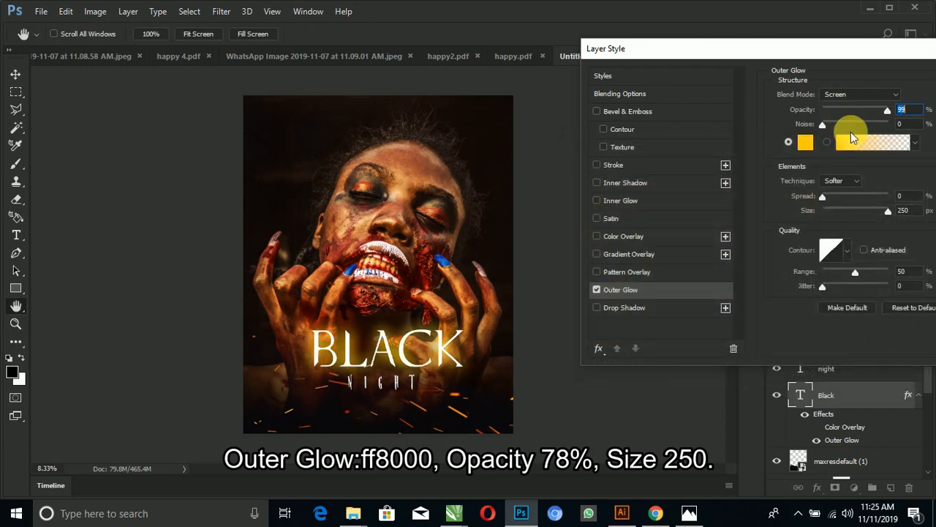
Step: Change the BLACK title's Outer Glow colour to orange ff8000
click(804, 142)
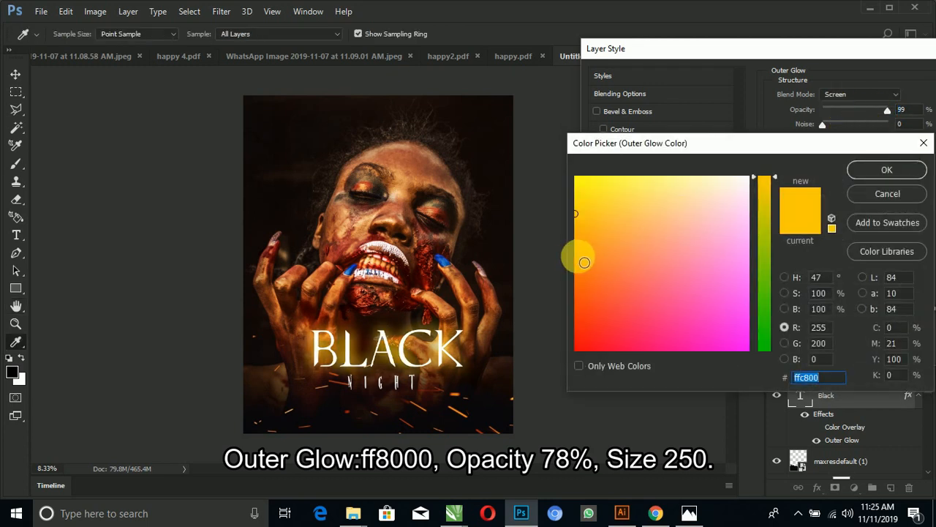
click(577, 257)
click(576, 262)
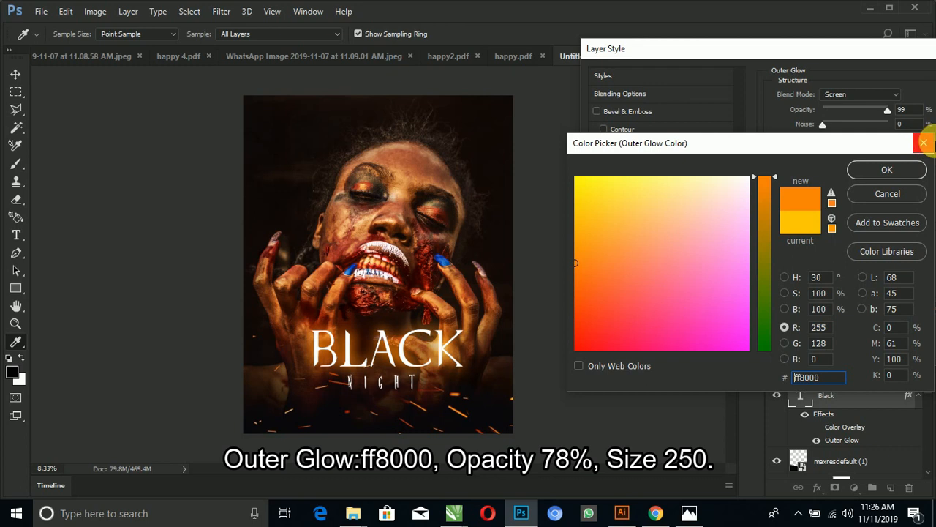
click(905, 171)
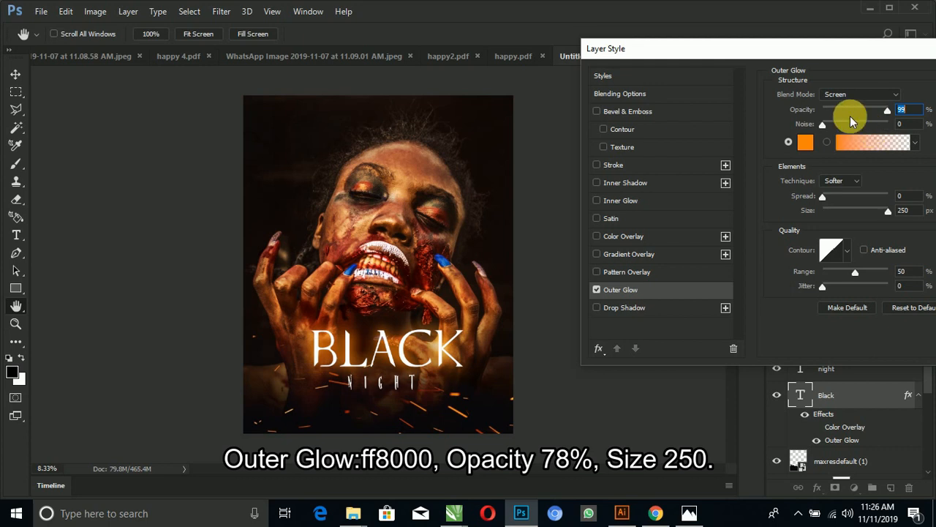
Step: Set the Outer Glow opacity to 78% with 0% spread and 250 px size, and apply the layer style
drag(887, 111, 875, 110)
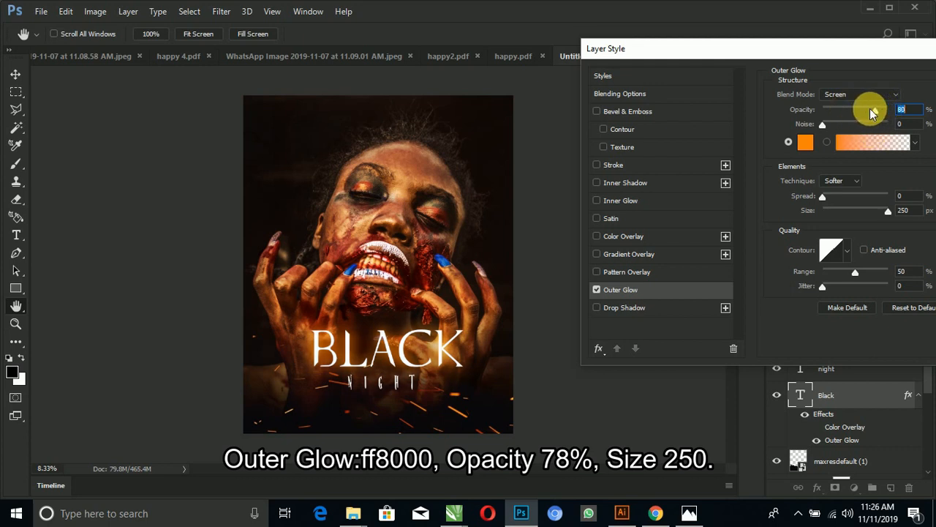
click(888, 210)
drag(877, 112, 907, 112)
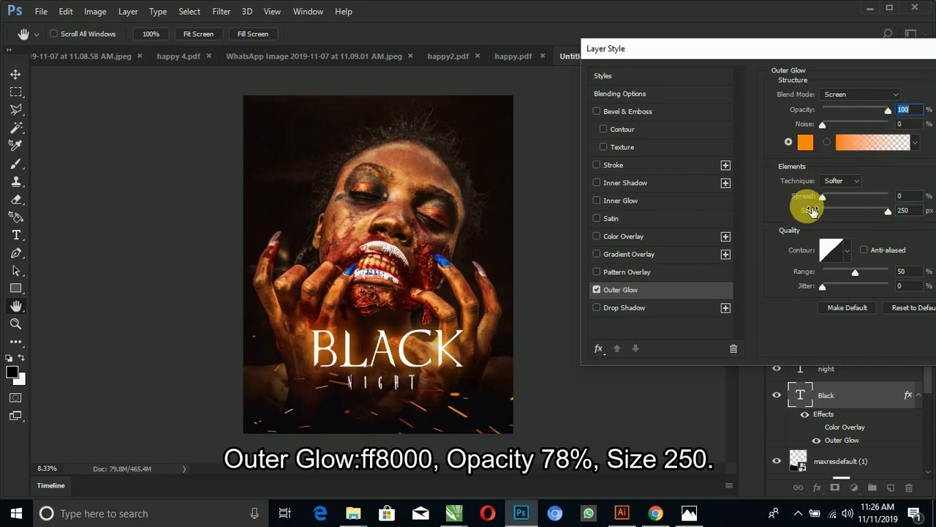
mouse_move(823, 196)
mouse_down()
mouse_move(833, 196)
mouse_move(816, 200)
mouse_up()
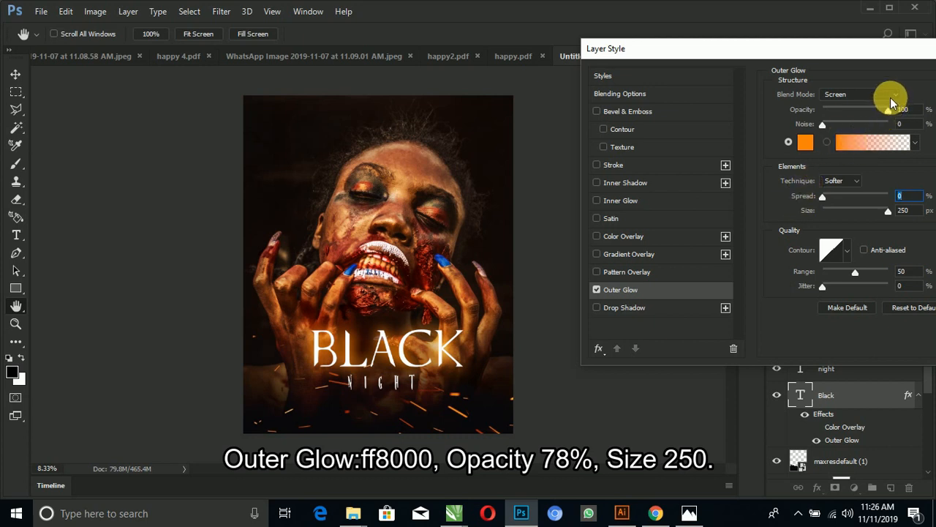
drag(890, 107, 885, 108)
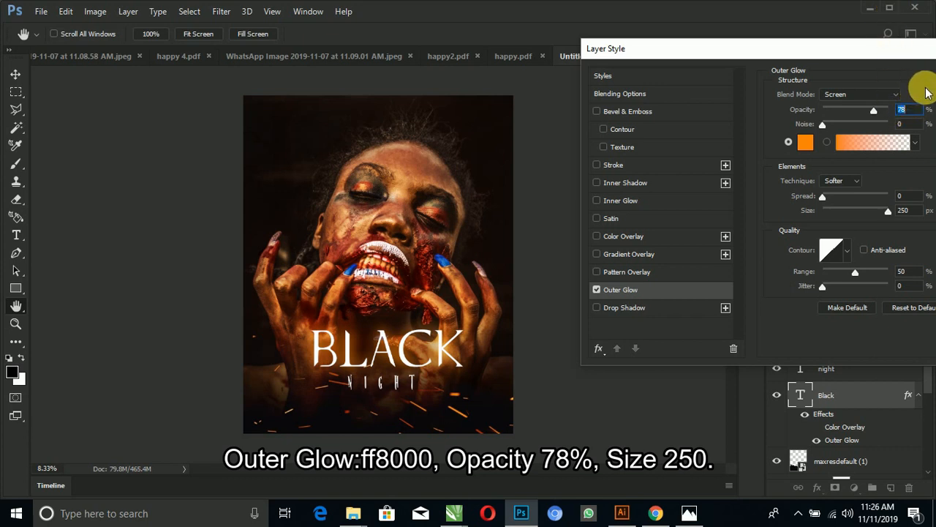
drag(903, 51, 738, 50)
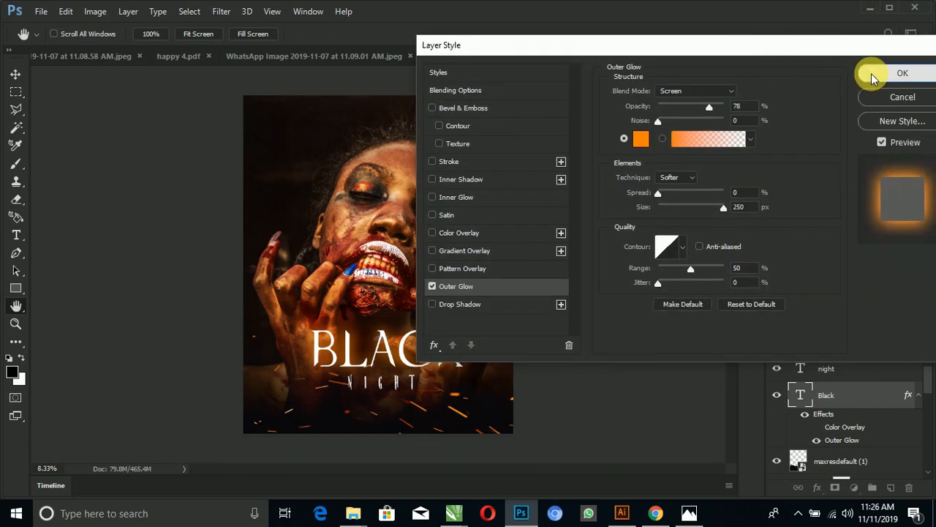
click(871, 79)
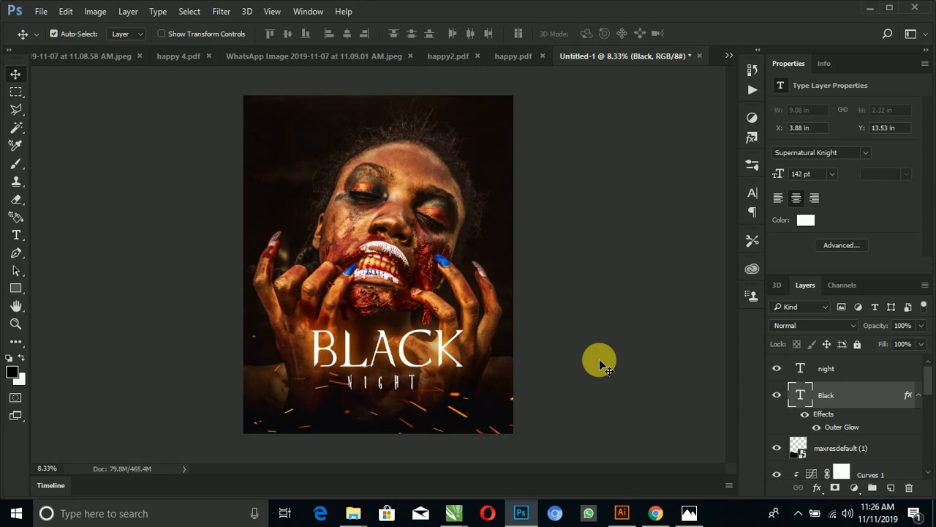
Step: Add a new text line reading BLACK ART below the NIGHT title near the poster's lower edge
key(ctrl+plus)
key(ctrl+minus)
click(16, 234)
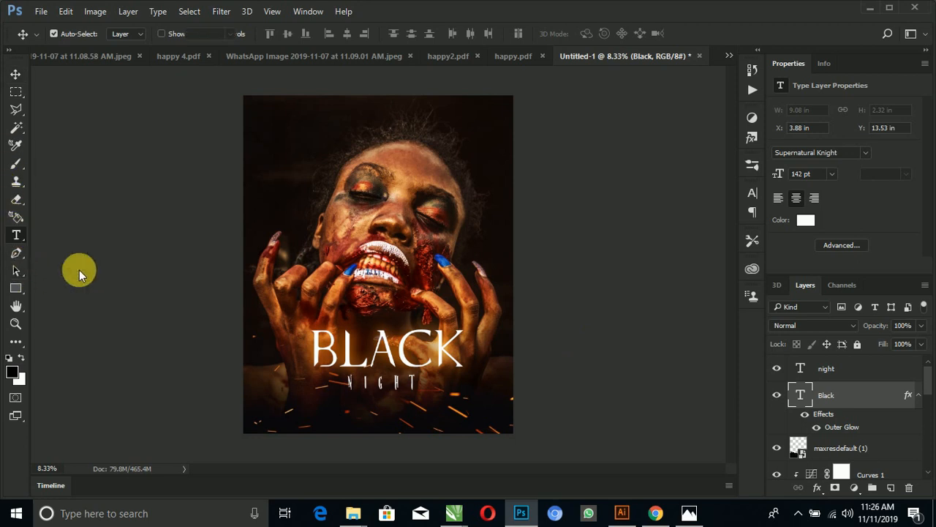
click(321, 418)
text(BLACK)
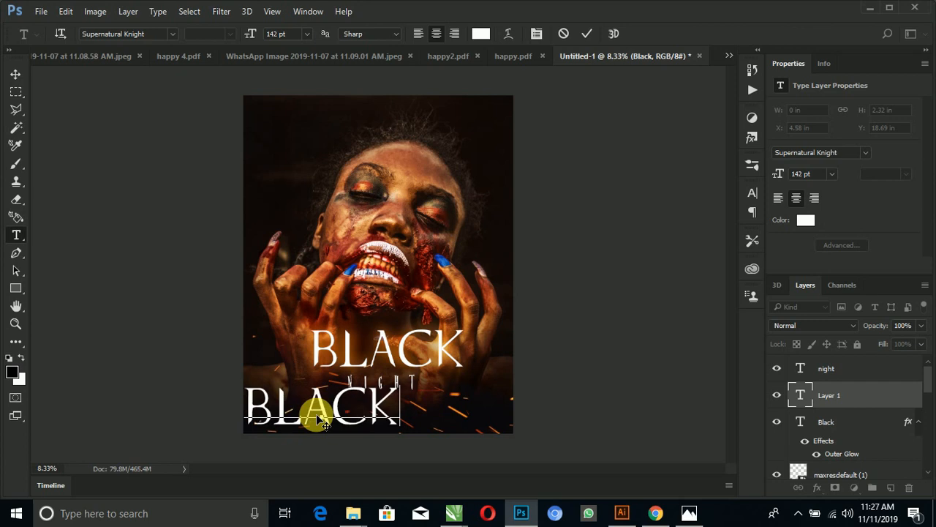
text( ART)
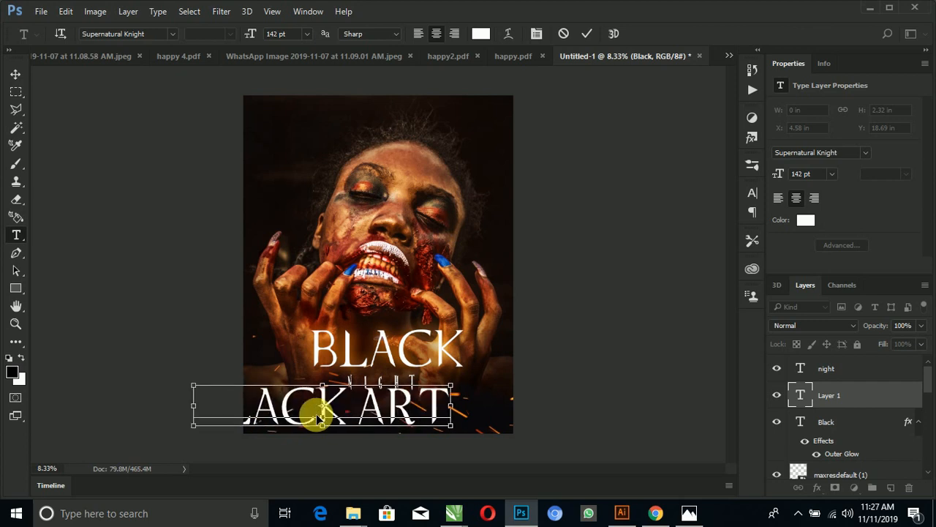
Step: Change the font of the whole BLACK ART text to Raleway Medium
key(ctrl+a)
click(794, 157)
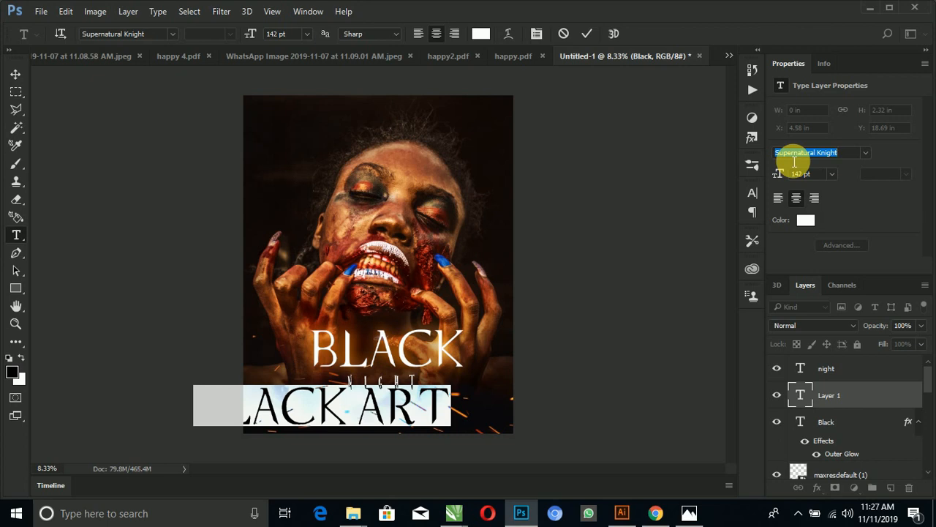
text(rale)
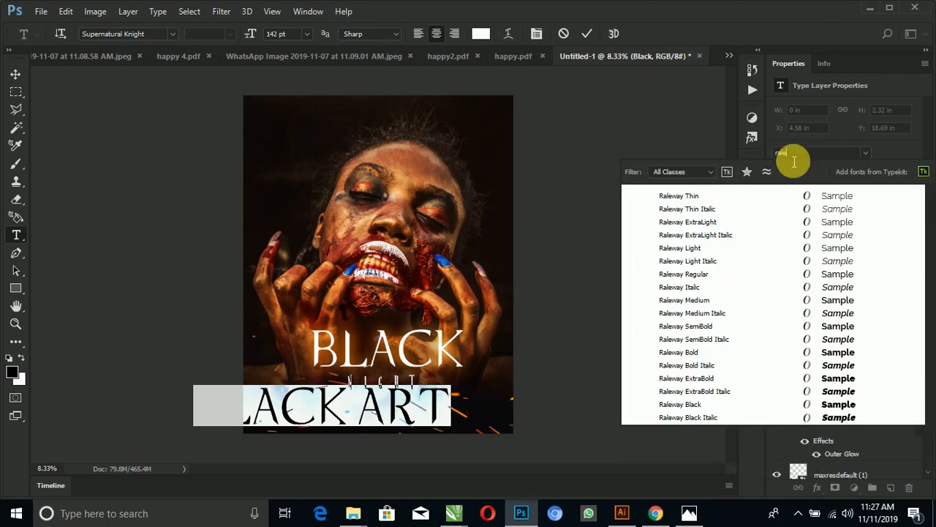
click(684, 300)
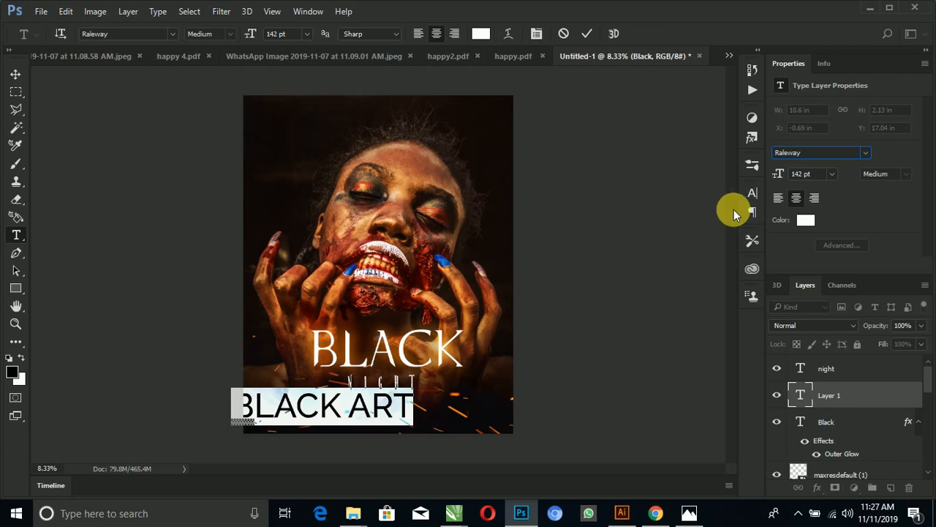
Step: Set the BLACK ART text size to 24 pt and move the line to the poster's upper edge at about Y 0.39 in
click(832, 174)
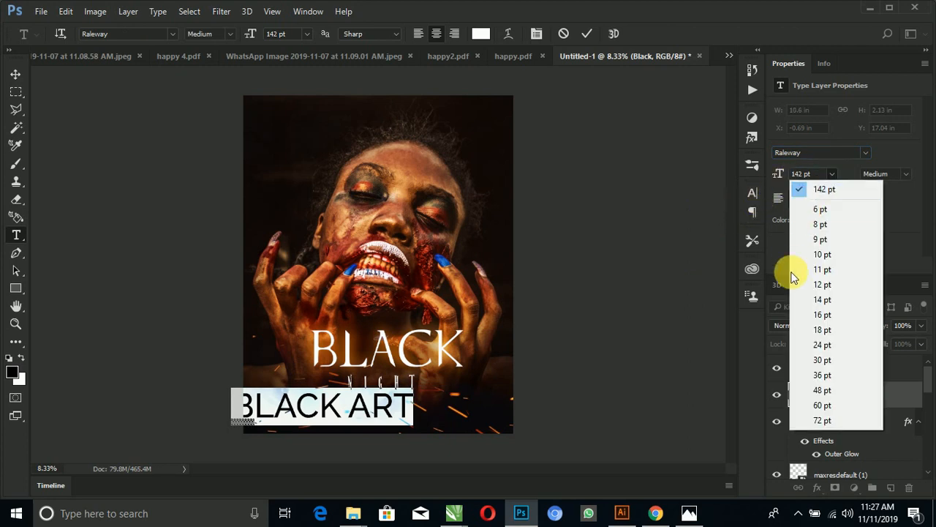
click(800, 345)
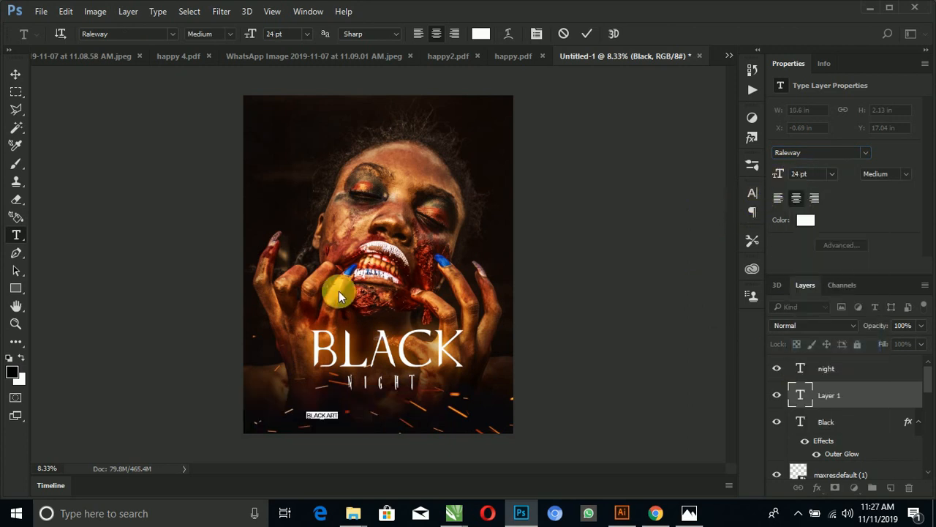
click(16, 73)
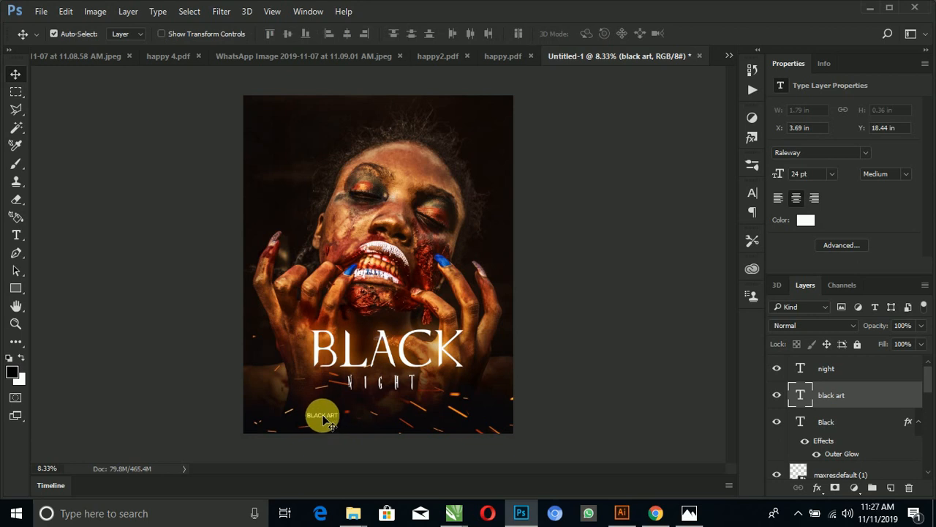
drag(327, 423, 369, 108)
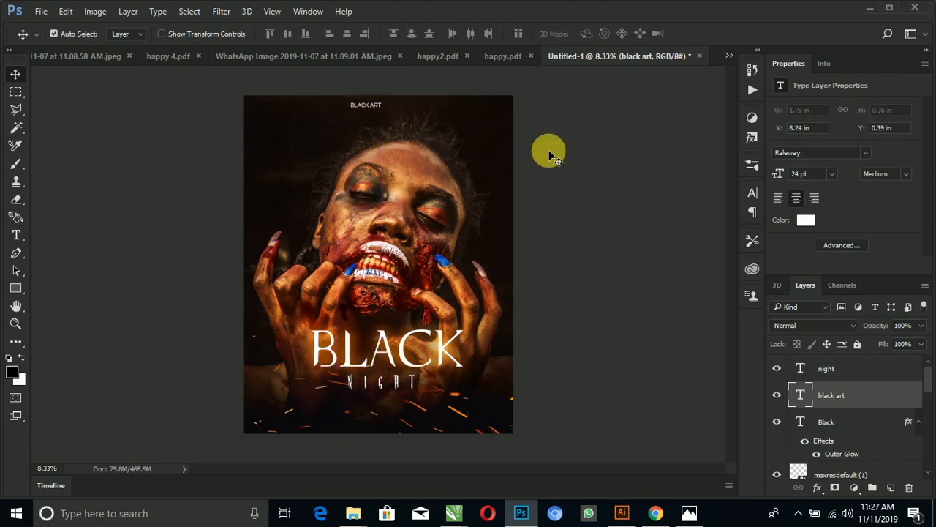
Step: Increase the letter tracking of the BLACK ART text until the line is about 9.8 in wide
click(752, 192)
drag(671, 242, 704, 239)
click(709, 186)
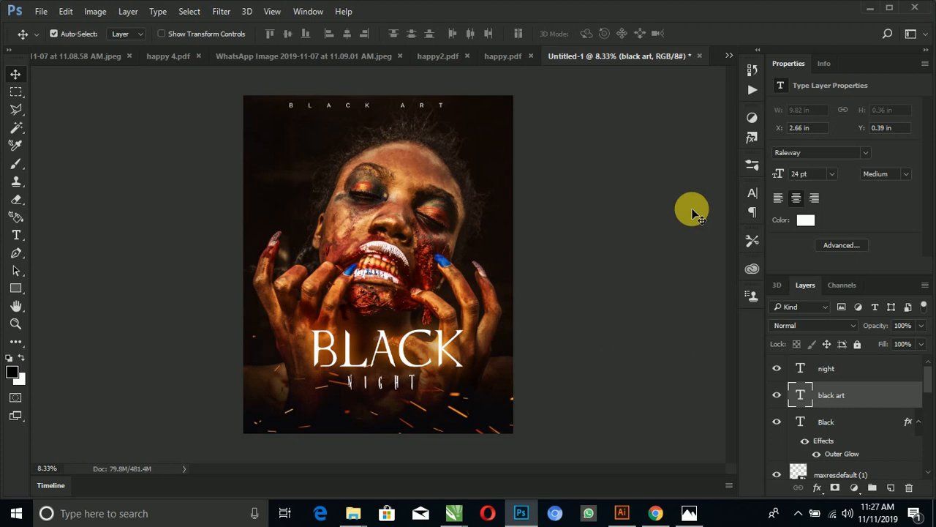
Step: Centre the BLACK ART text horizontally on the canvas and nudge it right and slightly down to about X 3.58 in, Y 0.43 in
key(ctrl+a)
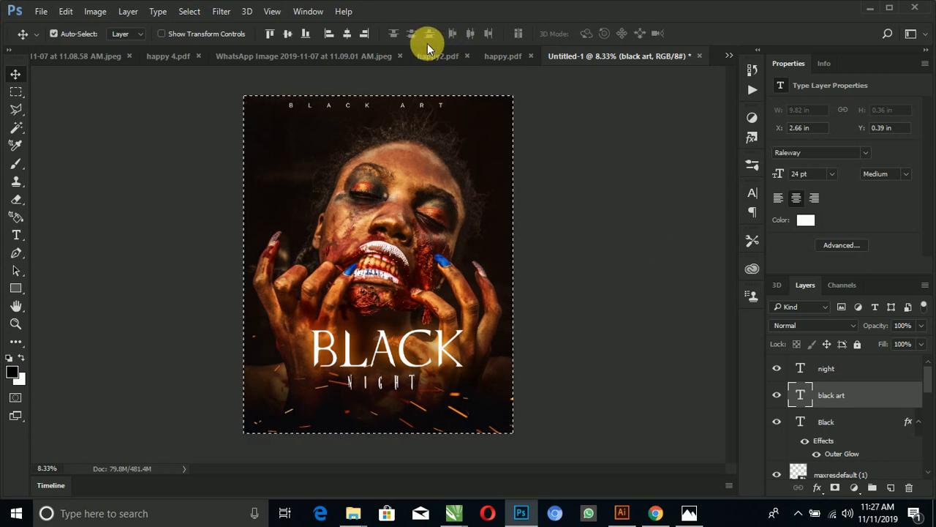
click(348, 33)
key(ctrl+d)
key(shift+Down)
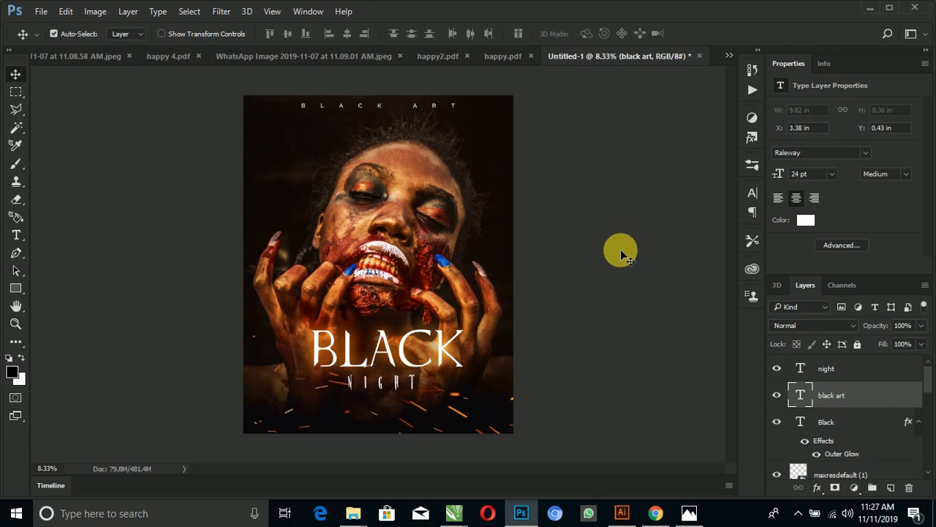
key(shift+Right)
key(shift+Right)
key(shift+Right)
key(shift+Right)
key(shift+Right)
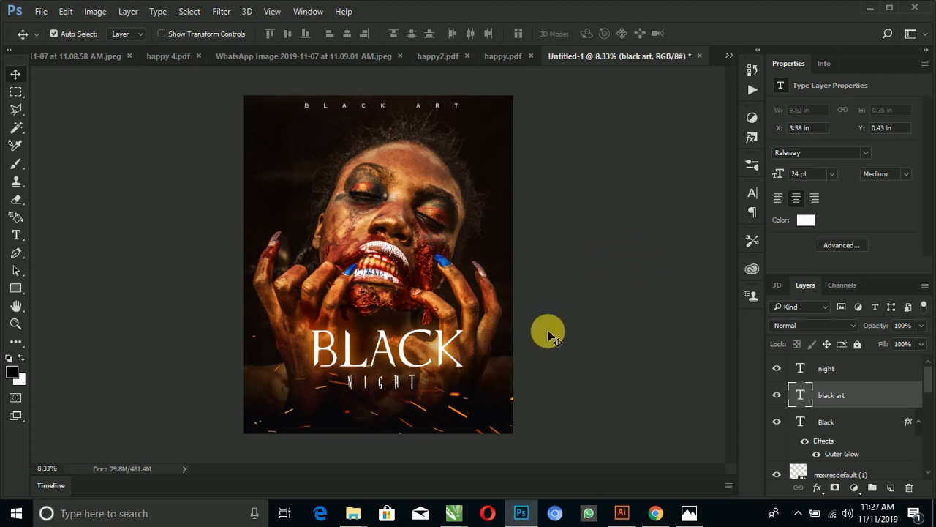
Step: Centre the BLACK title horizontally on the whole canvas and clear the selection
click(390, 350)
key(ctrl+a)
click(346, 32)
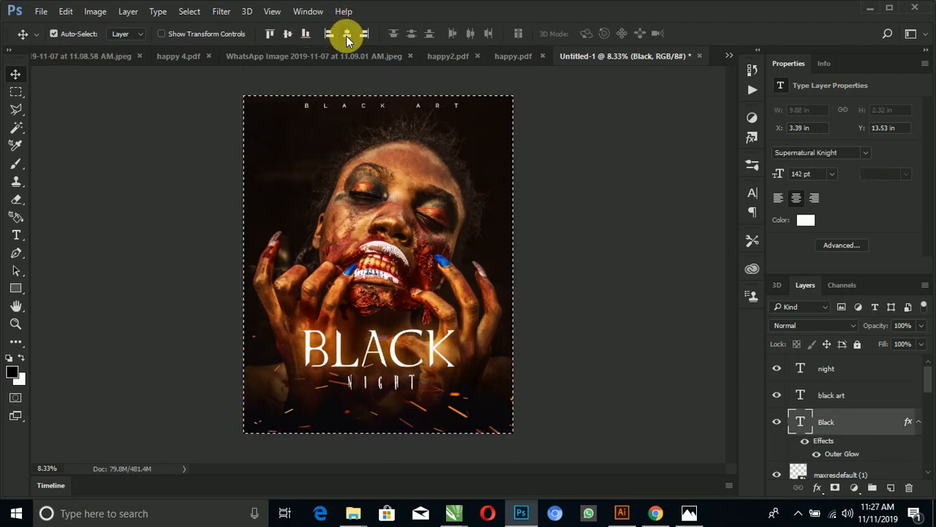
key(ctrl+d)
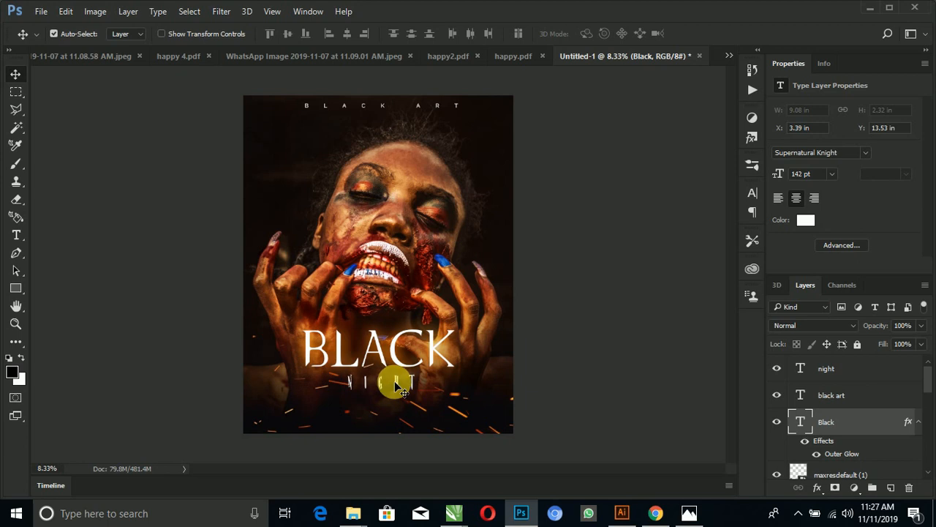
Step: Centre the NIGHT text horizontally on the whole canvas, and clear both the selection and the active layer
ctrl+click(405, 387)
key(ctrl+a)
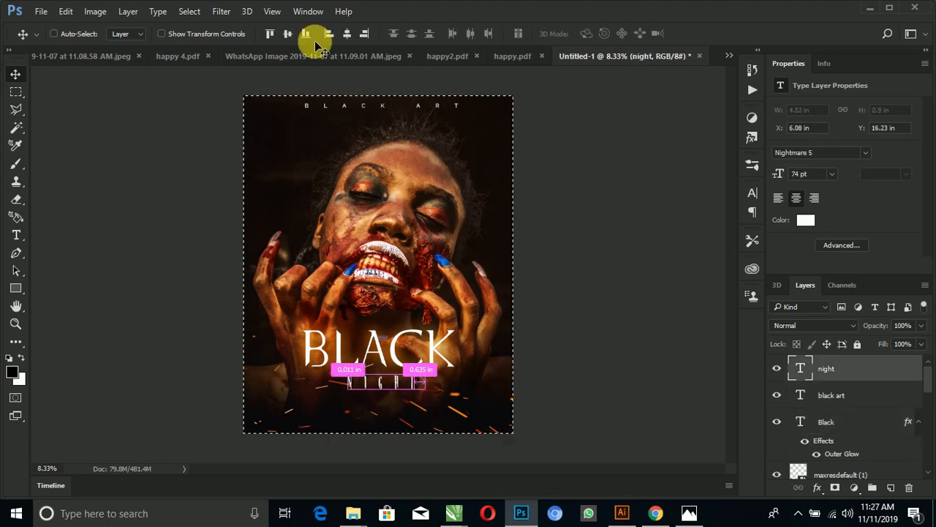
click(347, 33)
click(349, 33)
key(ctrl+d)
ctrl+click(551, 320)
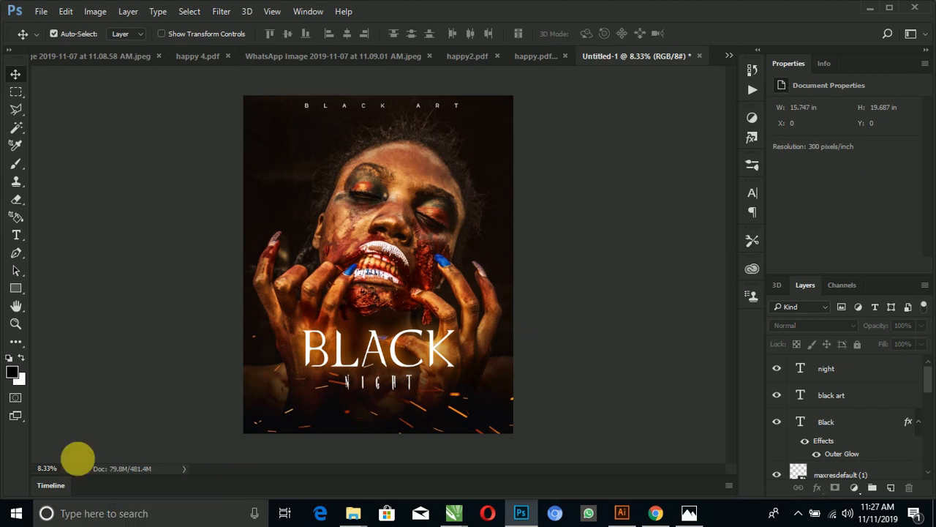
click(16, 235)
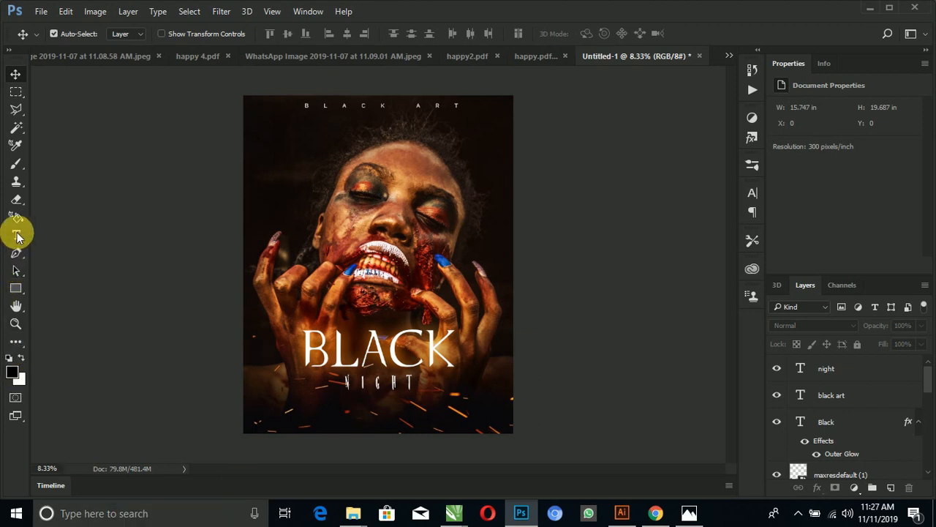
click(303, 402)
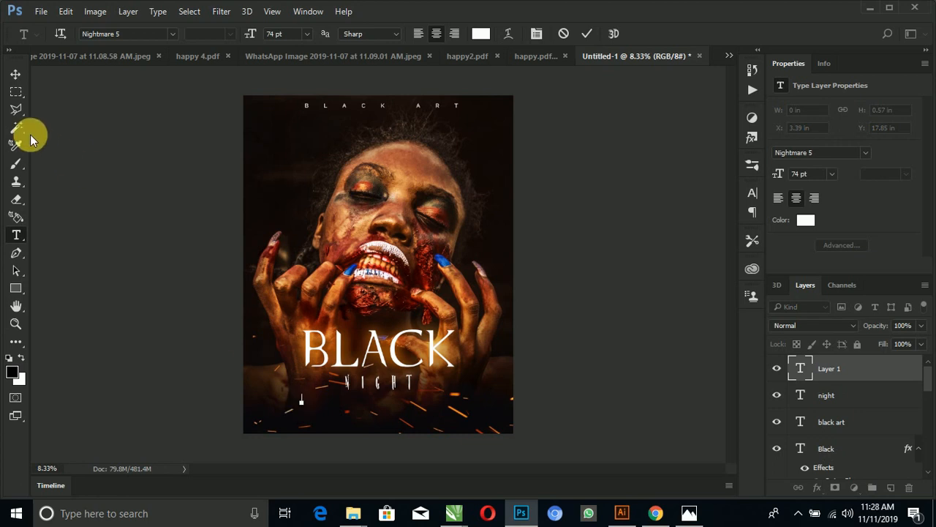
click(15, 74)
Step: Duplicate the BLACK ART text line and place the copy below NIGHT at about X 1.43 in, Y 17.72 in
click(308, 111)
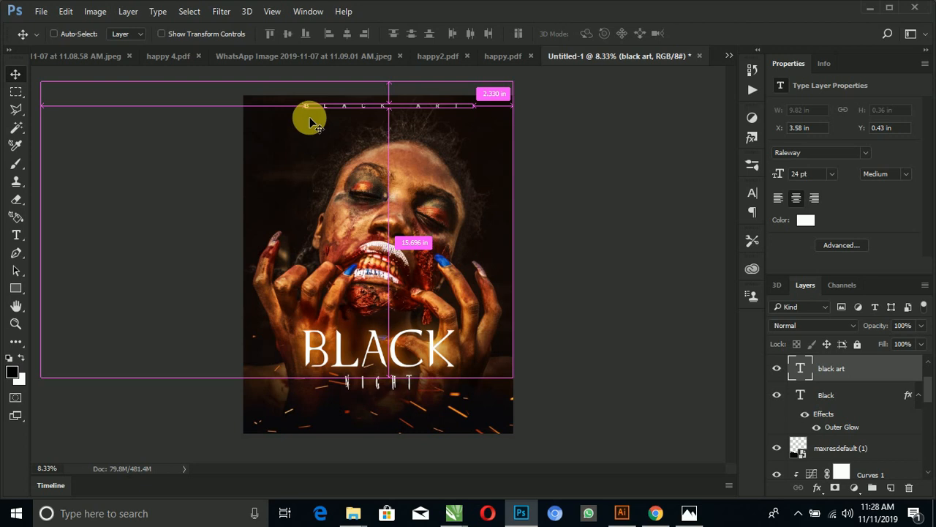
key(ctrl+j)
drag(308, 110, 278, 409)
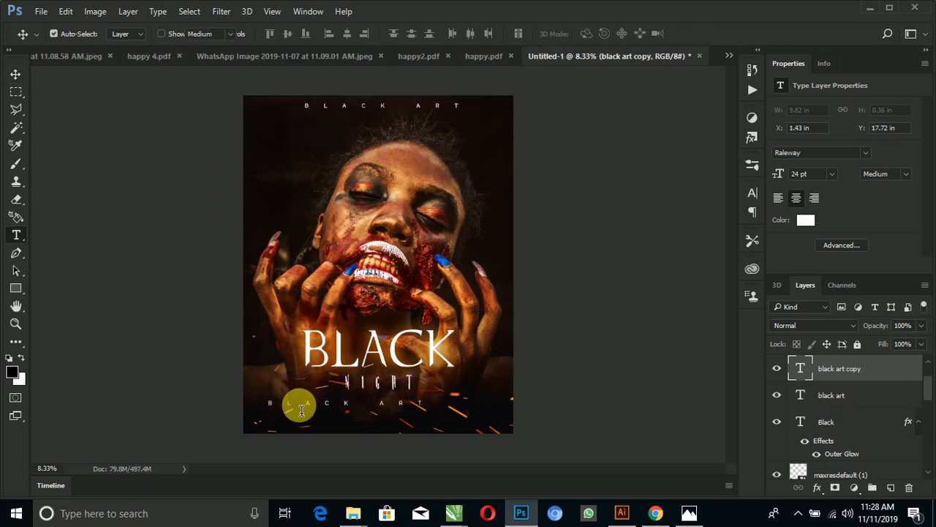
Step: Replace the wording of the copied text line below NIGHT with XEUSIMAGERY
double_click(298, 403)
key(ctrl+a)
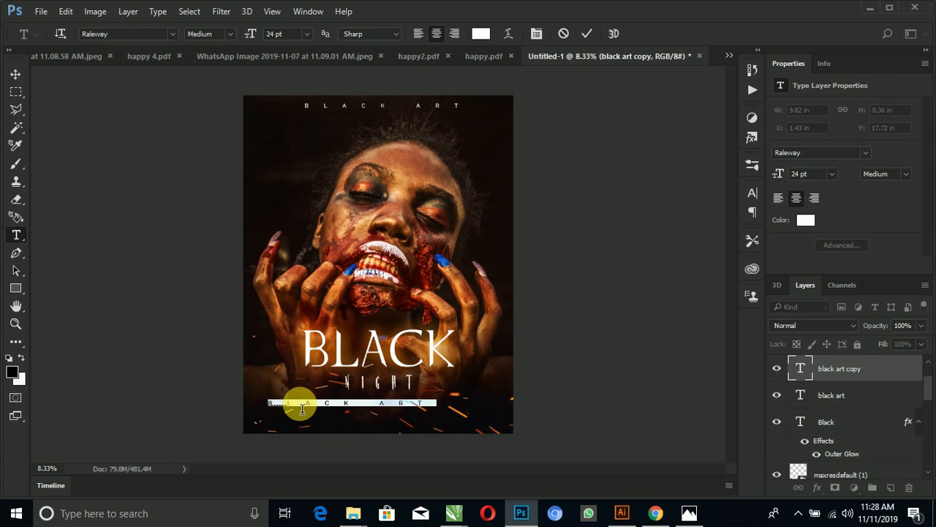
text(vensi)
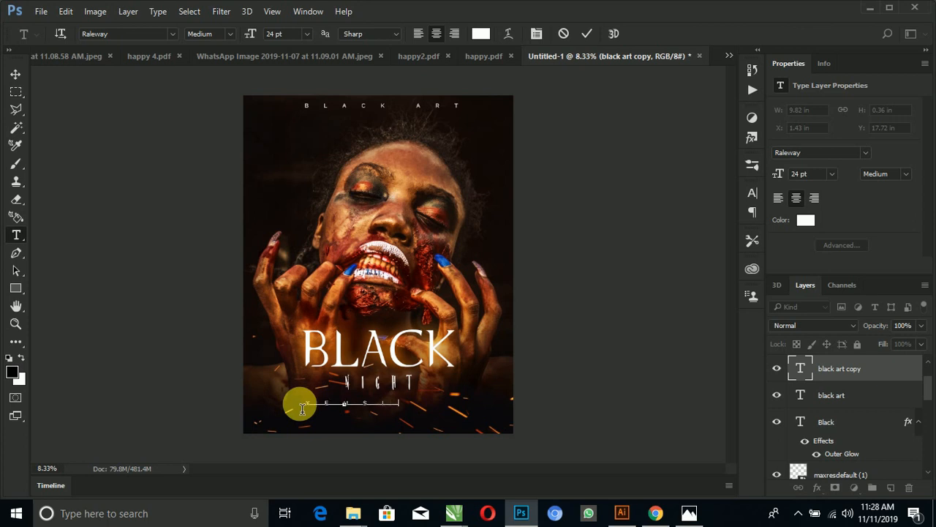
text(magery)
key(ctrl+a)
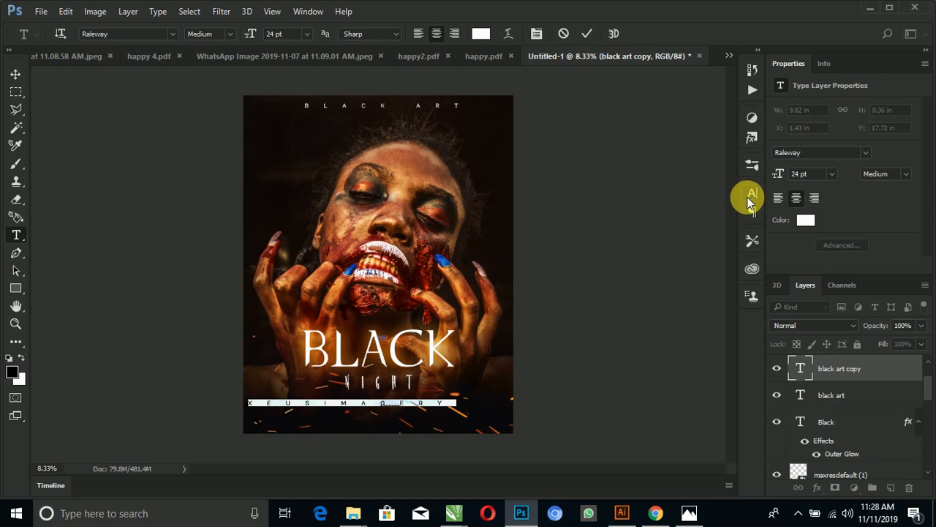
click(16, 74)
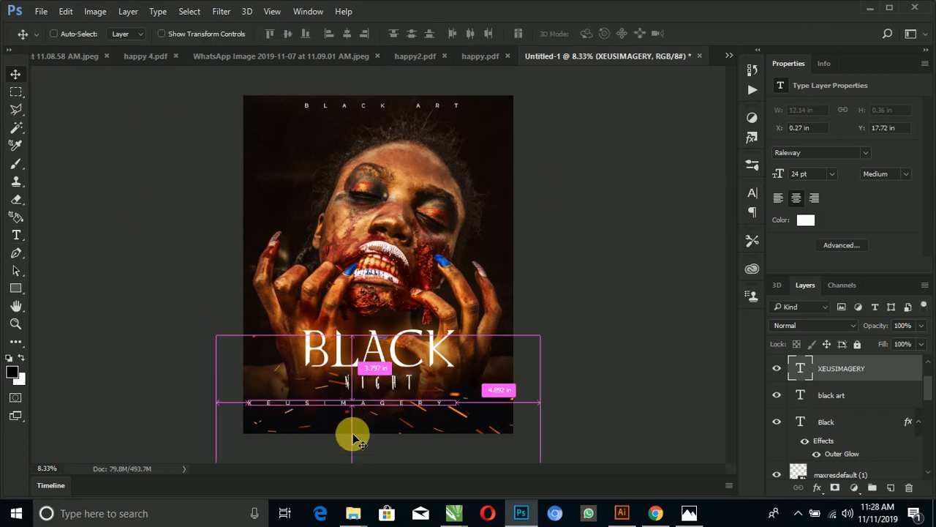
Step: Move the XEUSIMAGERY text down to the poster's lower edge at about Y 18.91 in and centre it horizontally on the canvas
key(ctrl+t)
drag(379, 412, 416, 427)
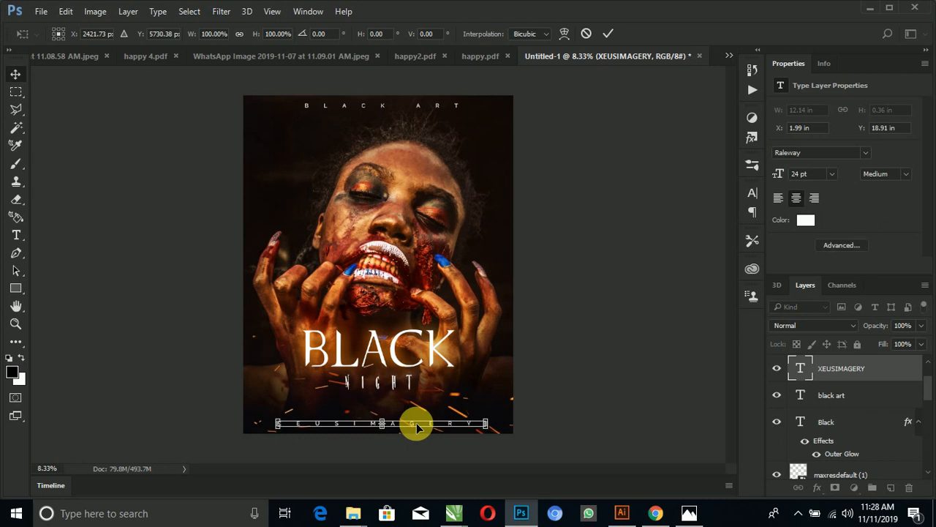
key(Return)
key(ctrl+a)
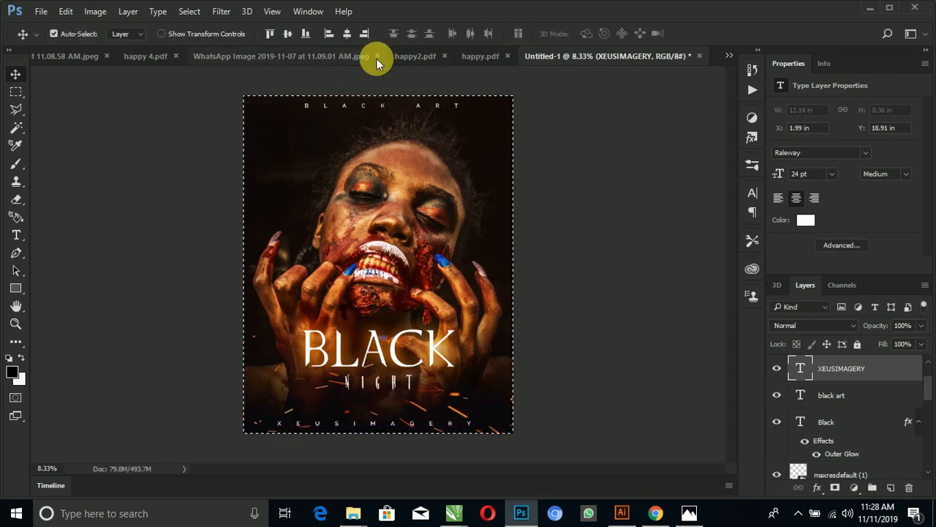
click(347, 34)
key(ctrl+d)
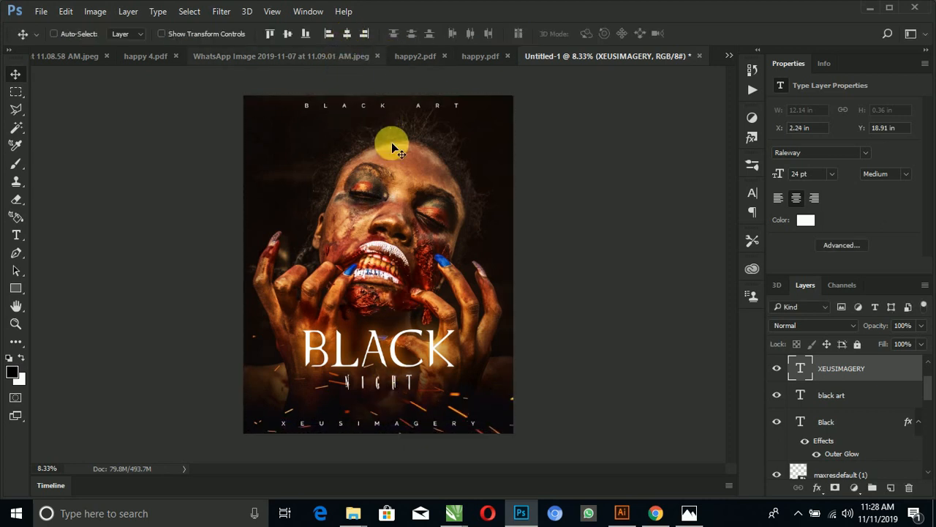